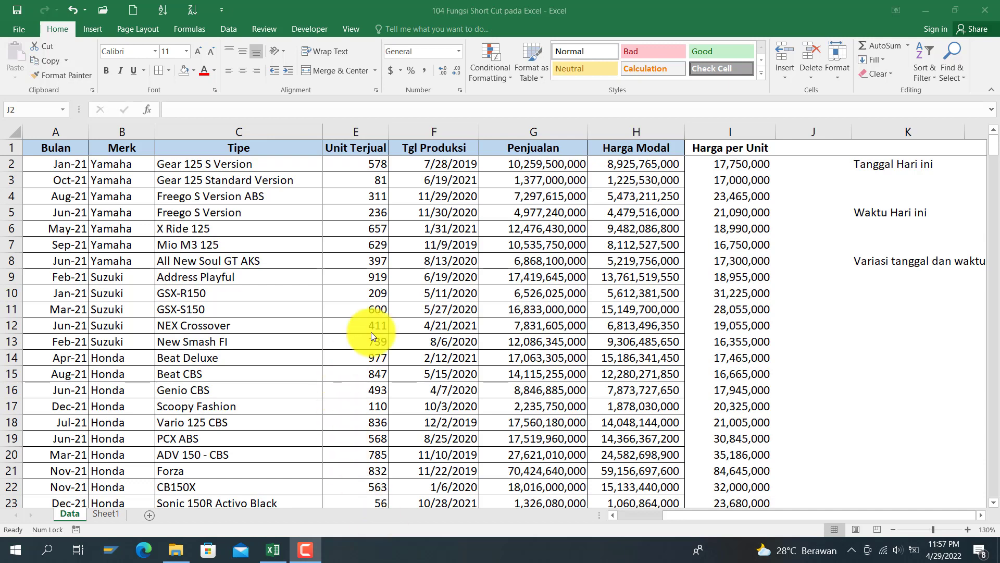
Enter the channel's name in cell K10, below the "Variasi tanggal dan waktu" label
left_click(882, 294)
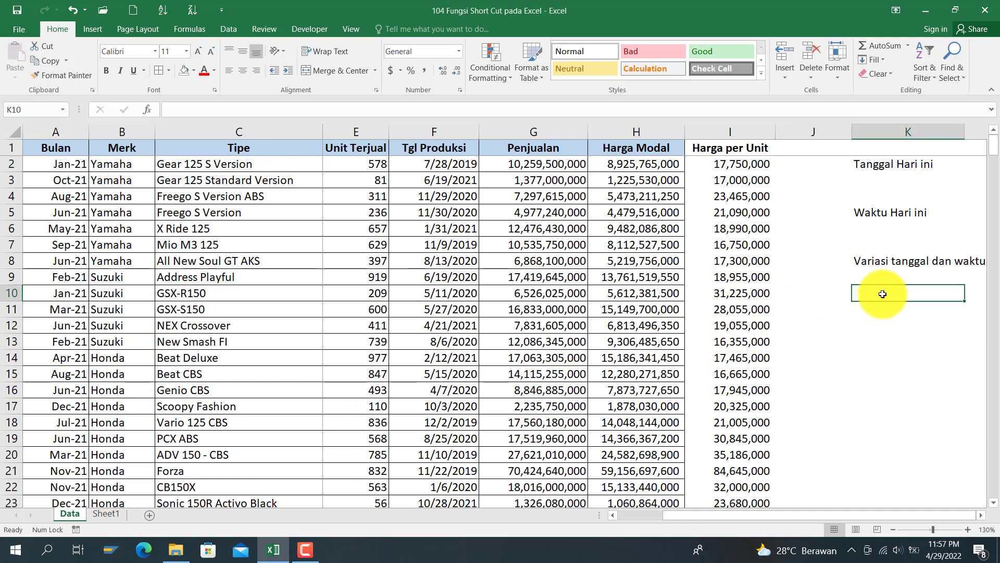
scroll(882, 294, "right", 1)
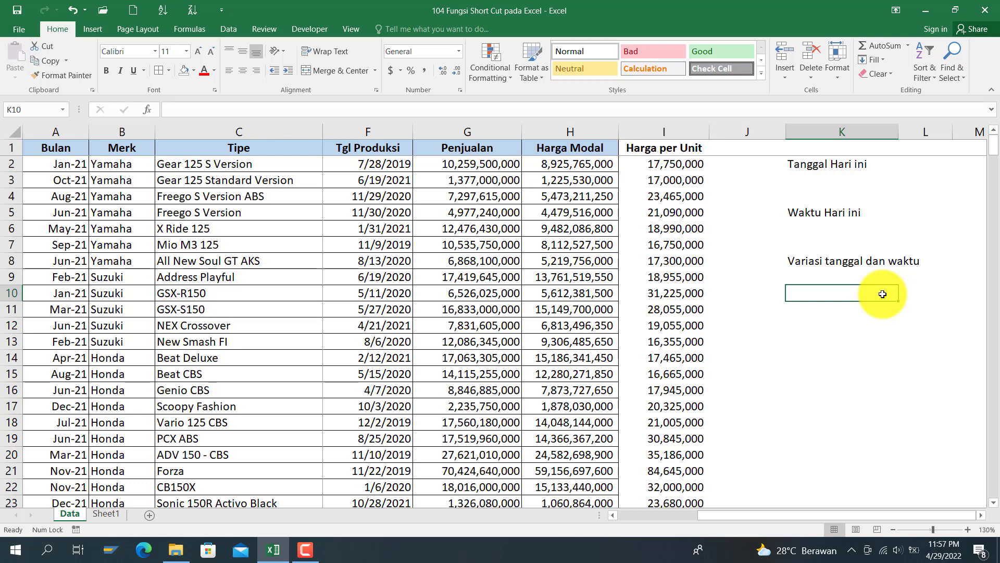
type("Ambar ")
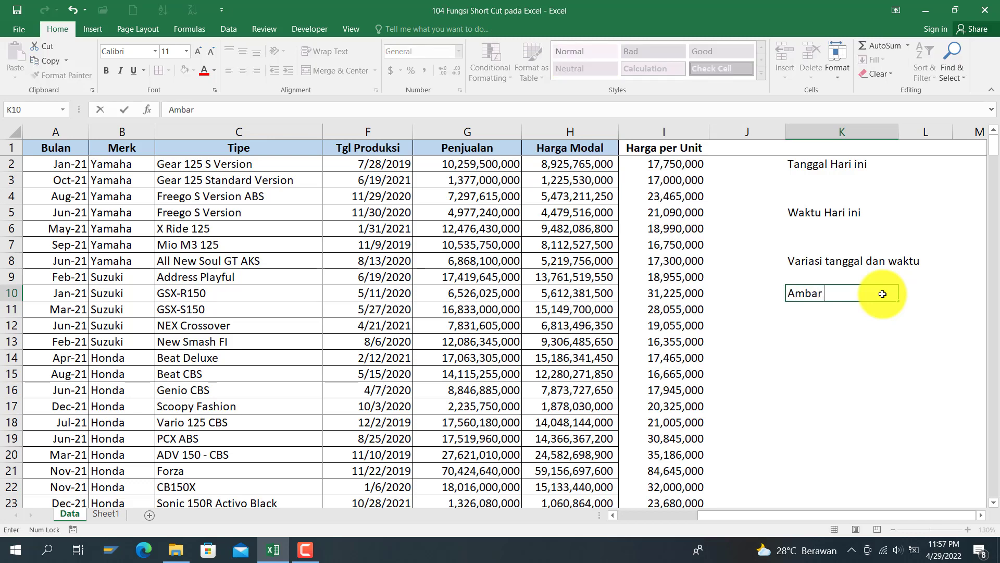
type("Ilham Channel")
key("Return")
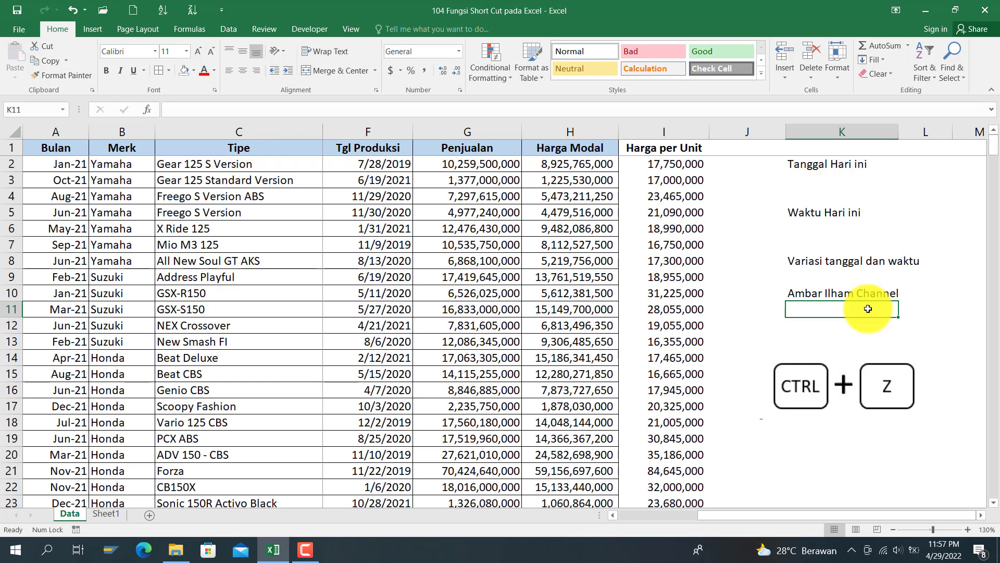
Undo the text entry in K10, redo it, and undo it once more
key("ctrl+z")
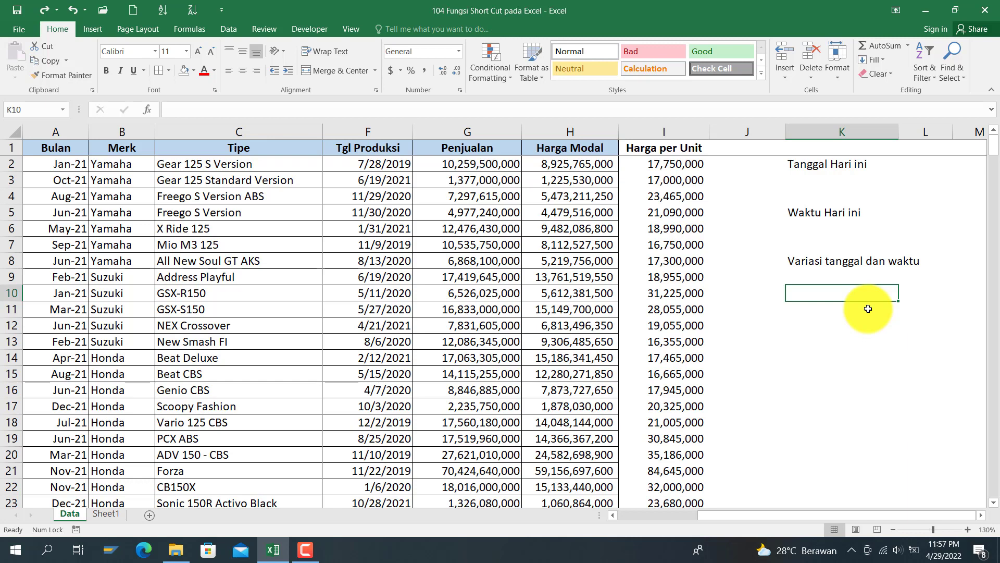
key("ctrl+y")
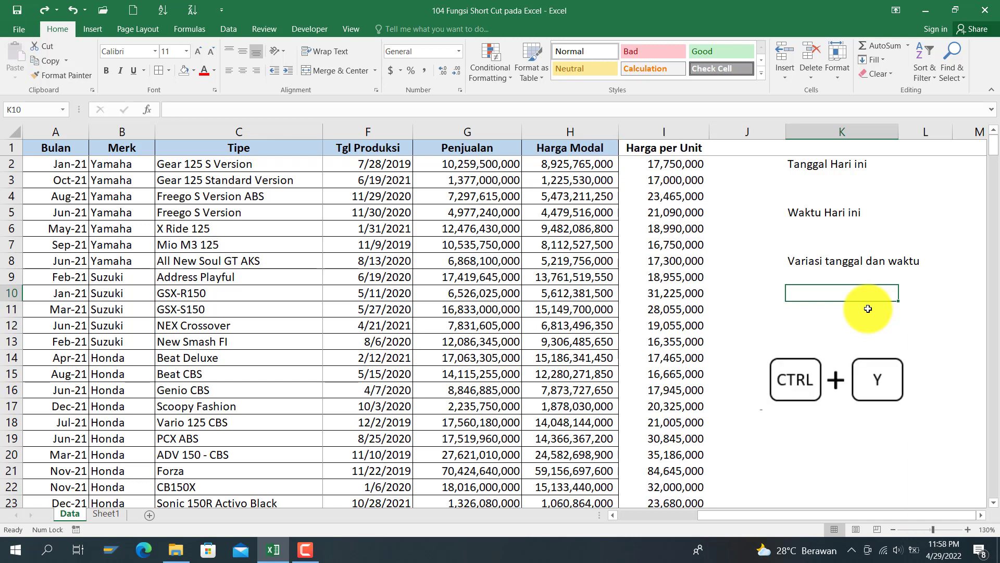
key("ctrl+y")
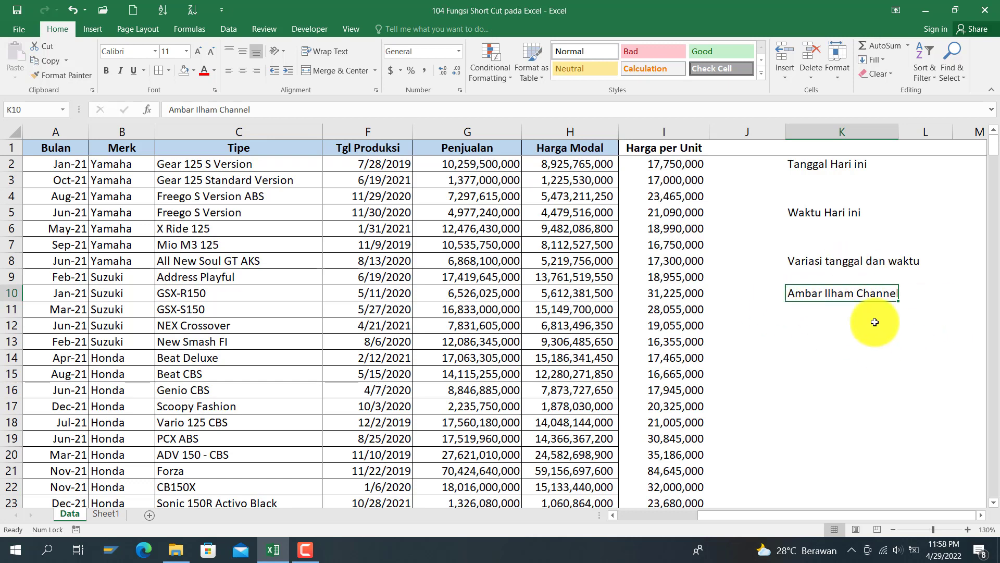
key("ctrl+z")
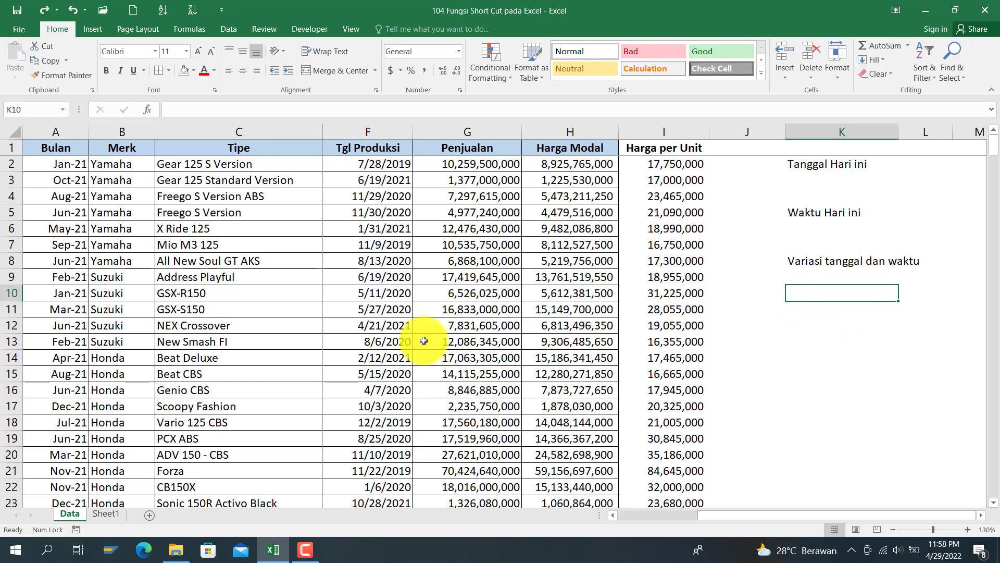
Turn on filtering for the header row of the sales data
left_click(326, 258)
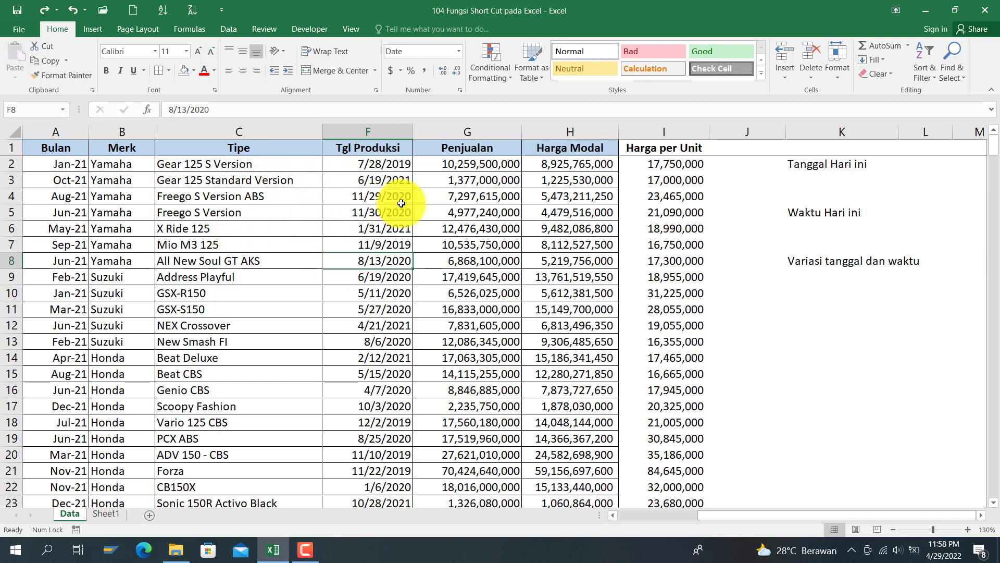
left_click(316, 209)
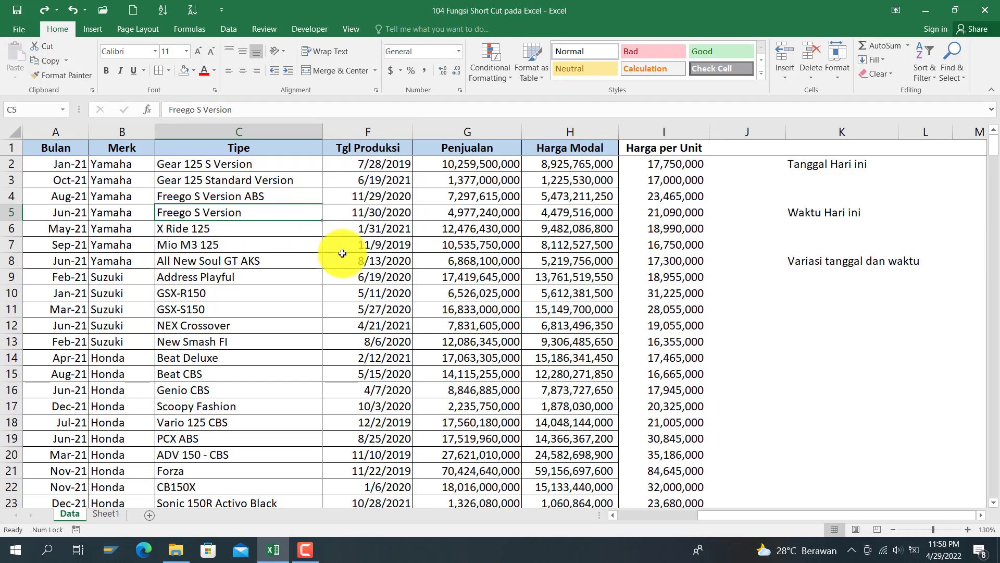
key("alt+a")
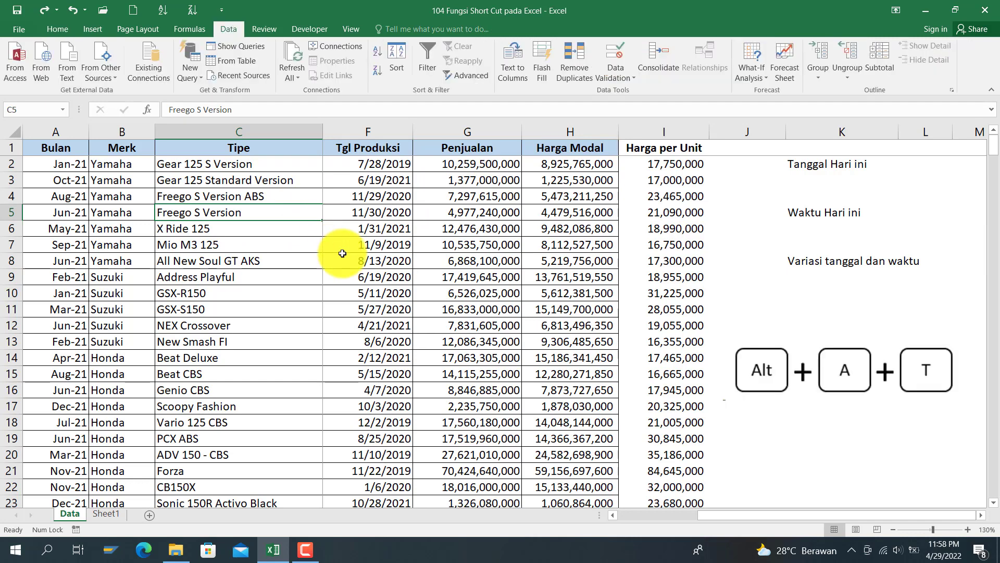
key("t")
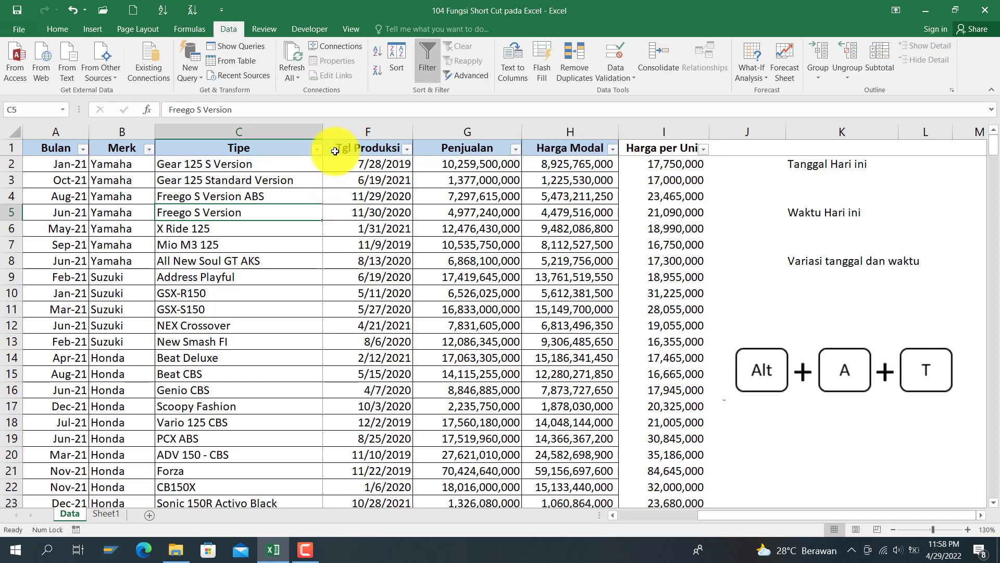
Filter the Merk column to only Honda and Kawasaki
left_click(149, 148)
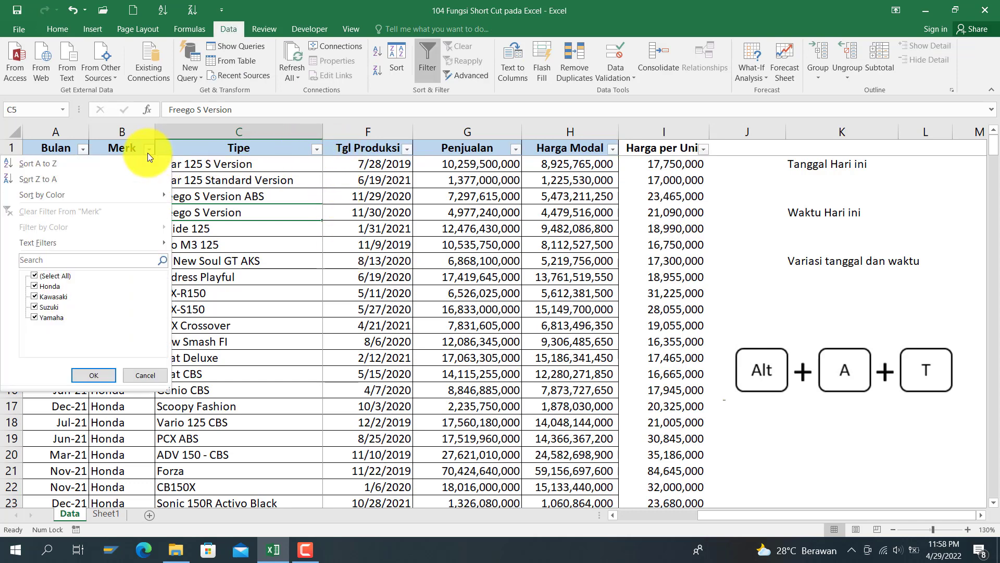
left_click(55, 275)
left_click(34, 287)
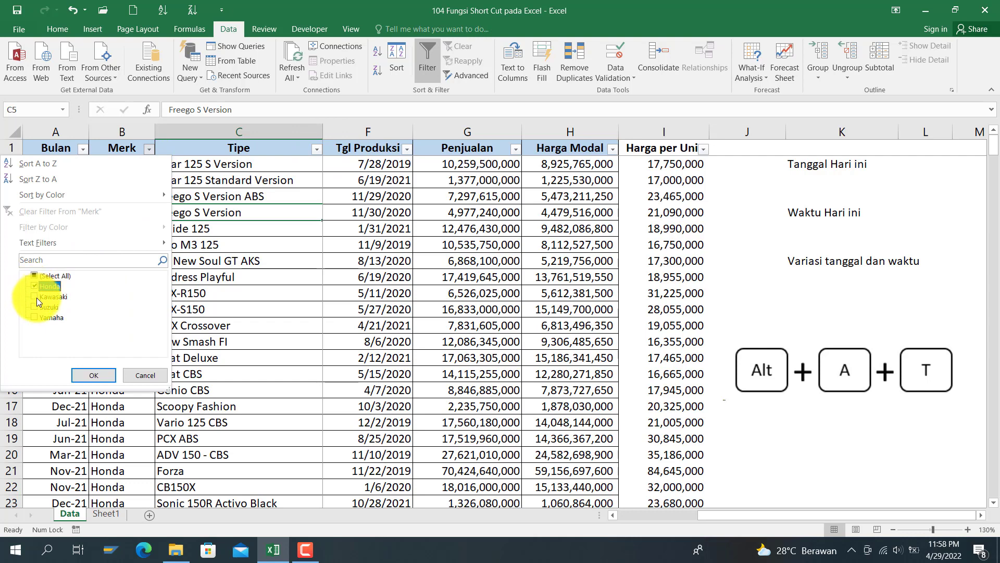
left_click(36, 297)
left_click(85, 375)
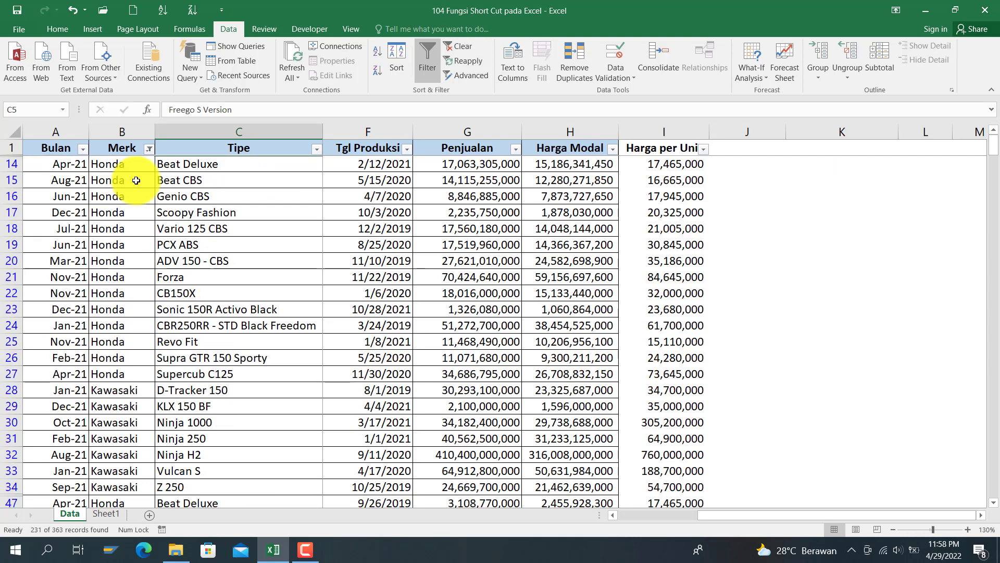
Reselect all brands in the Merk filter so every row is included
left_click(149, 149)
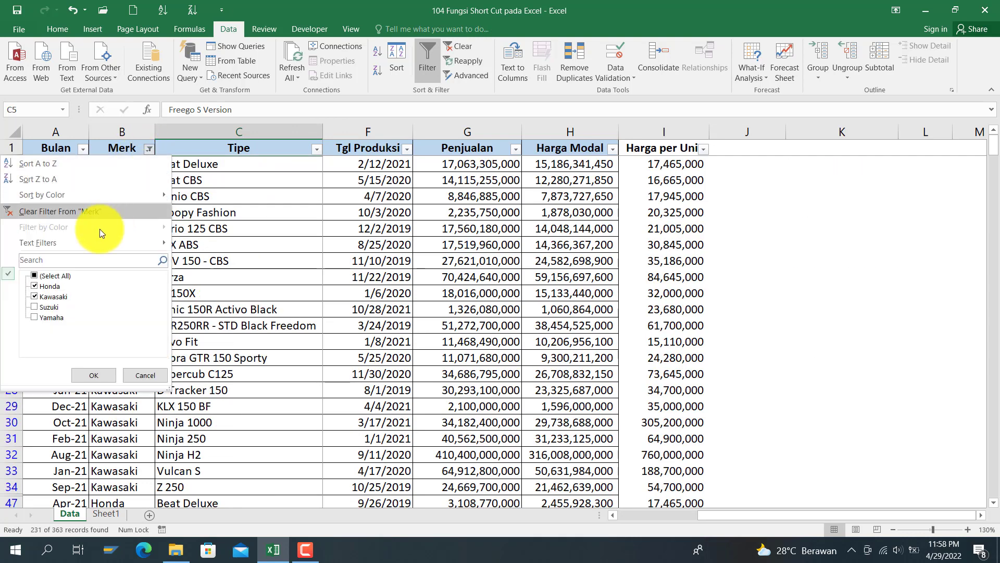
left_click(56, 276)
left_click(83, 375)
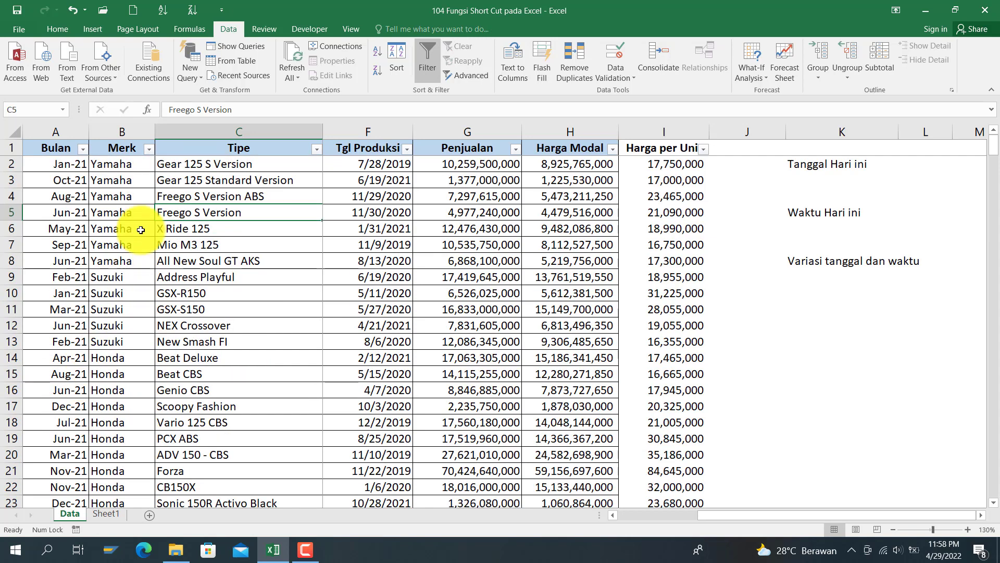
Turn off filtering on the sales data, starting from cell C2
left_click(185, 180)
left_click(287, 159)
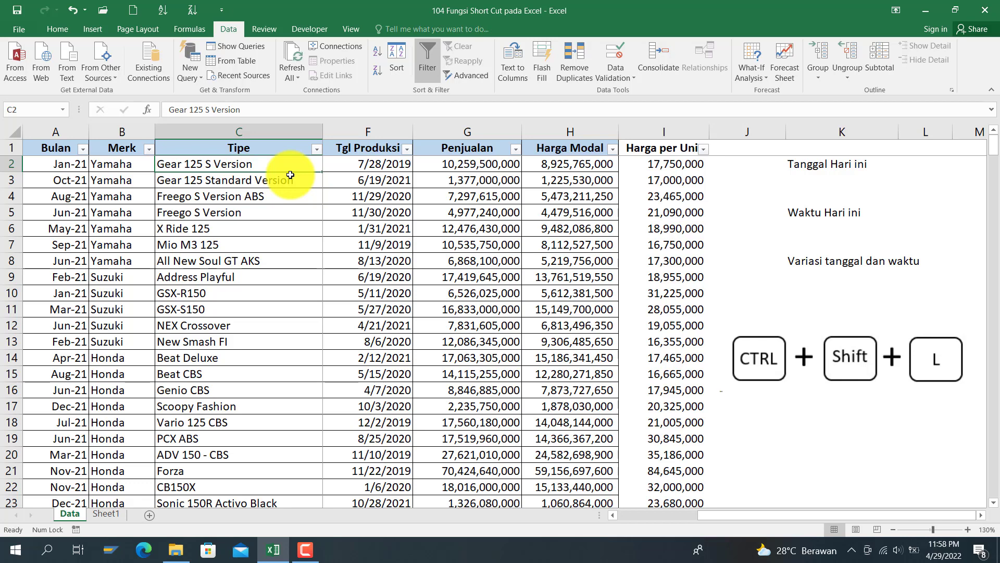
key("alt")
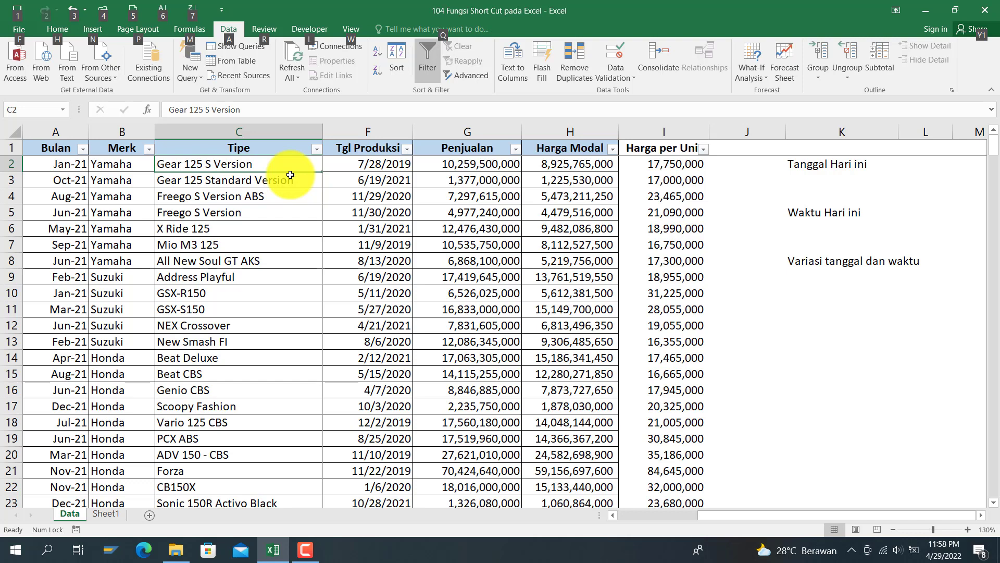
key("a")
key("t")
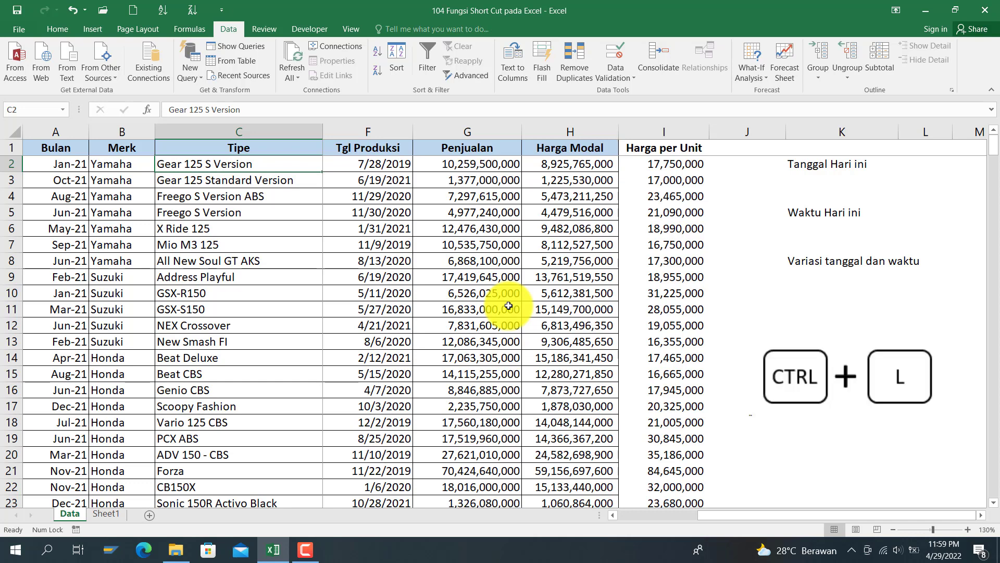
Convert the range A1:I364 to a table with headers and apply the light blue banded table style
key("ctrl+l")
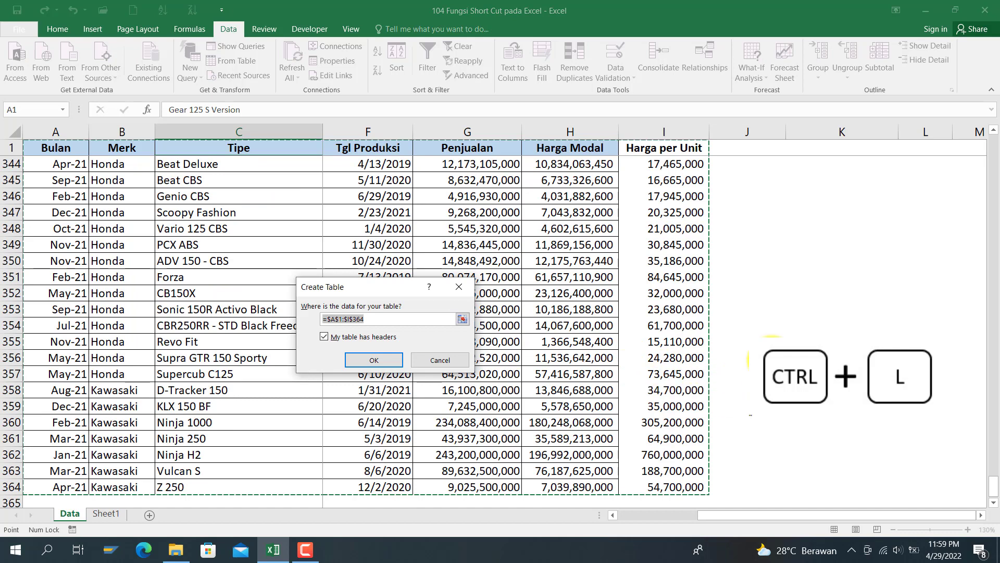
left_click(380, 361)
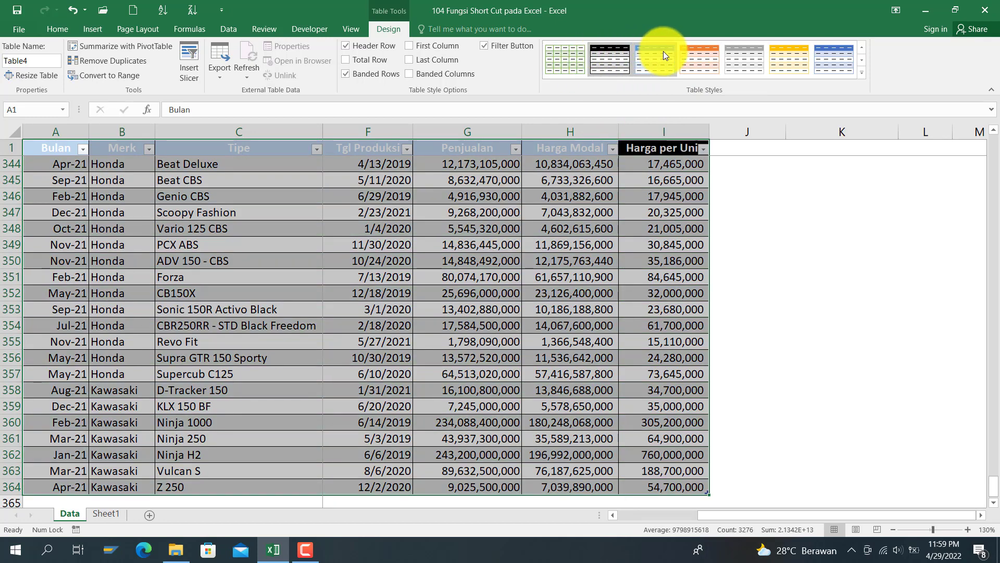
left_click(663, 51)
left_click(573, 244)
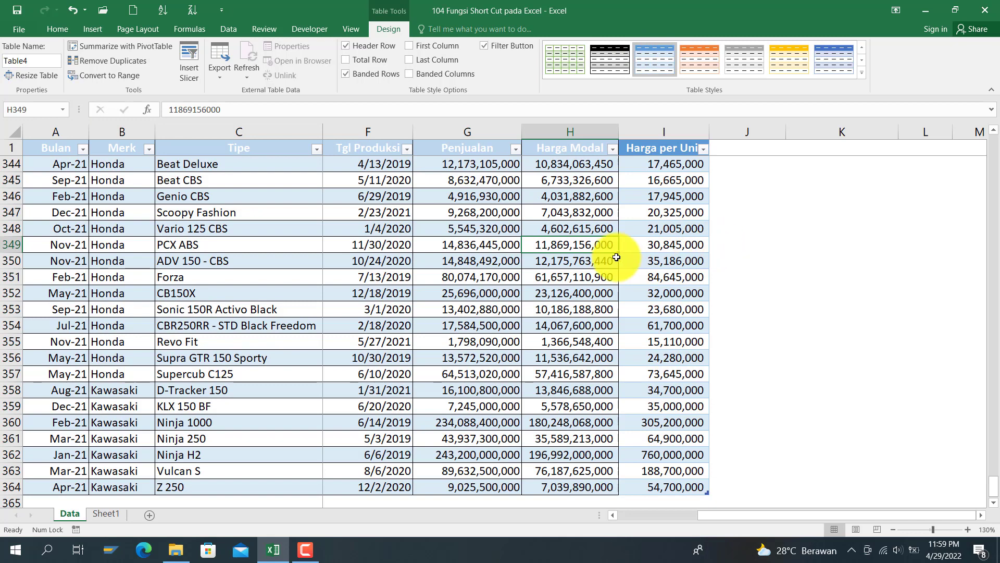
Undo the table style and the conversion of the data range to a table, and select cell G8
key("ctrl+z")
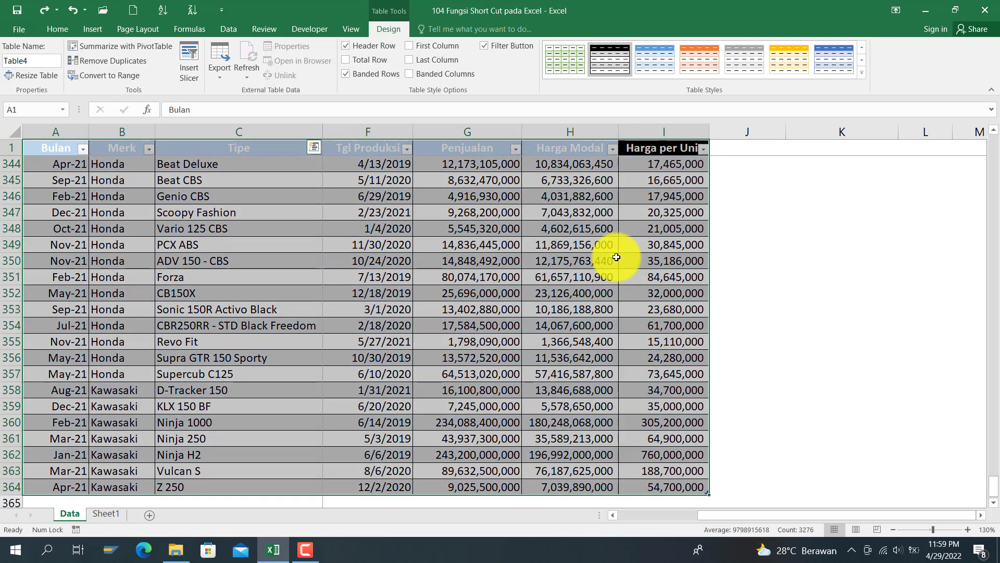
key("ctrl+y")
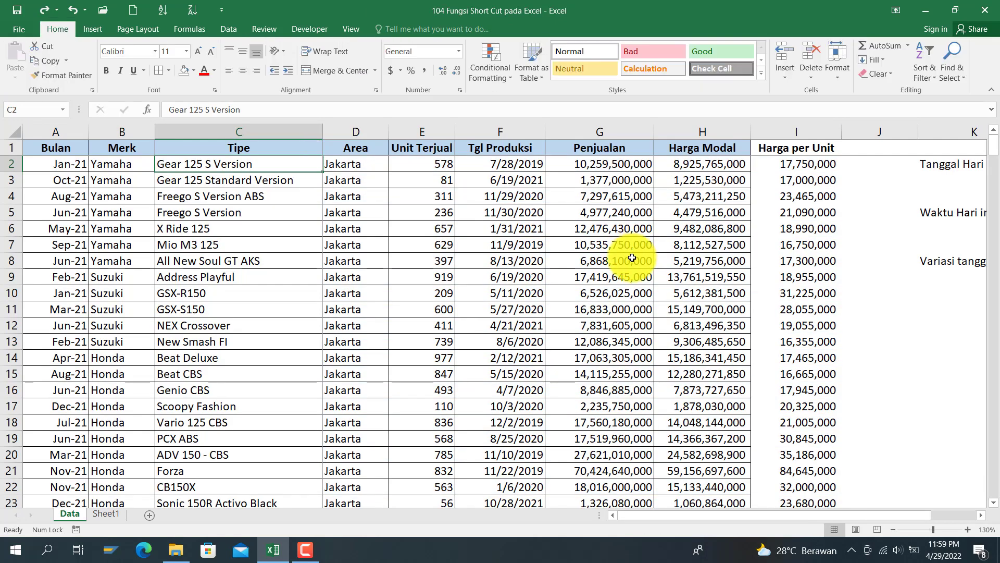
left_click(632, 257)
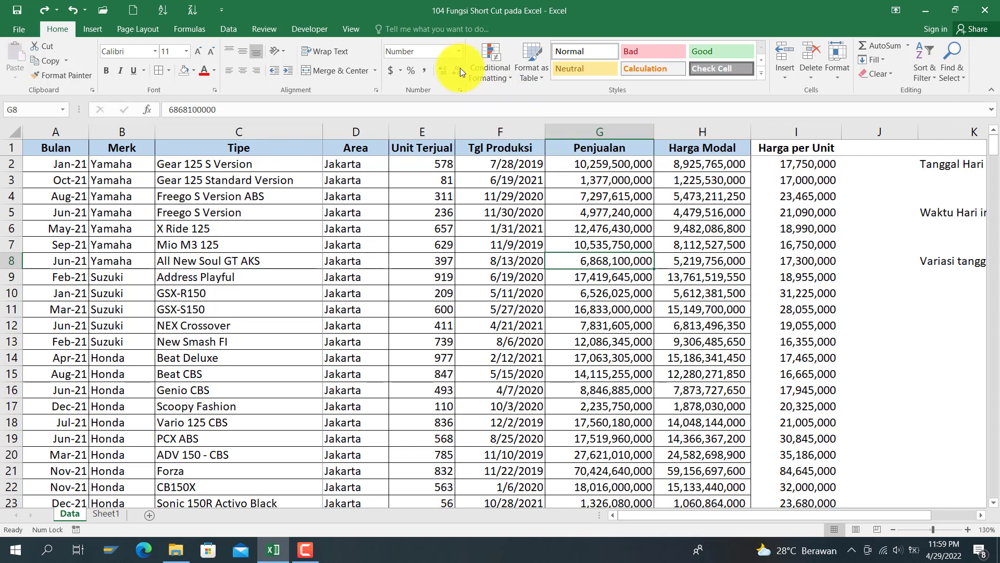
From header cell C1, jump along the data's edges to C364, I364, I1 and finally A1
left_click(278, 155)
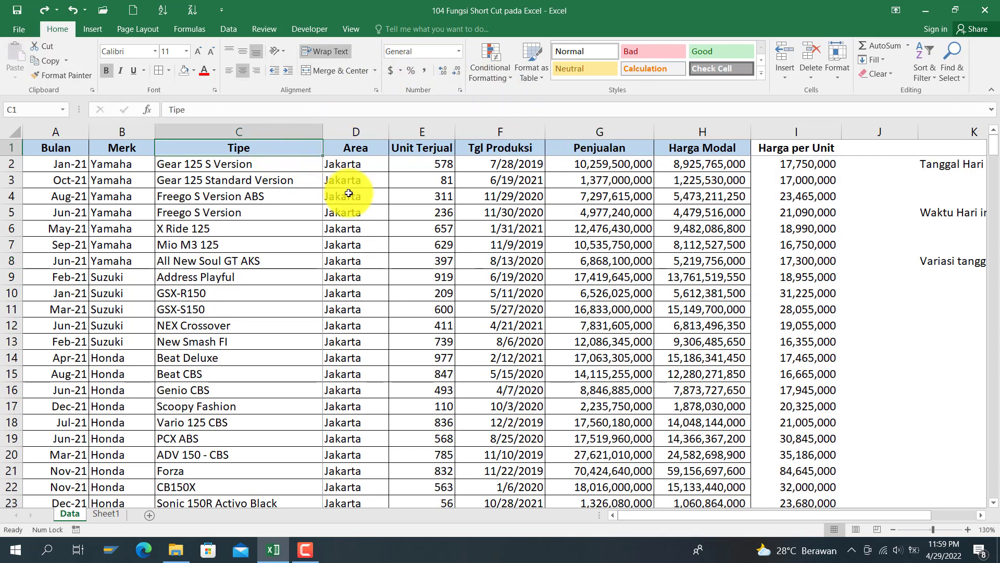
key("ctrl+Down")
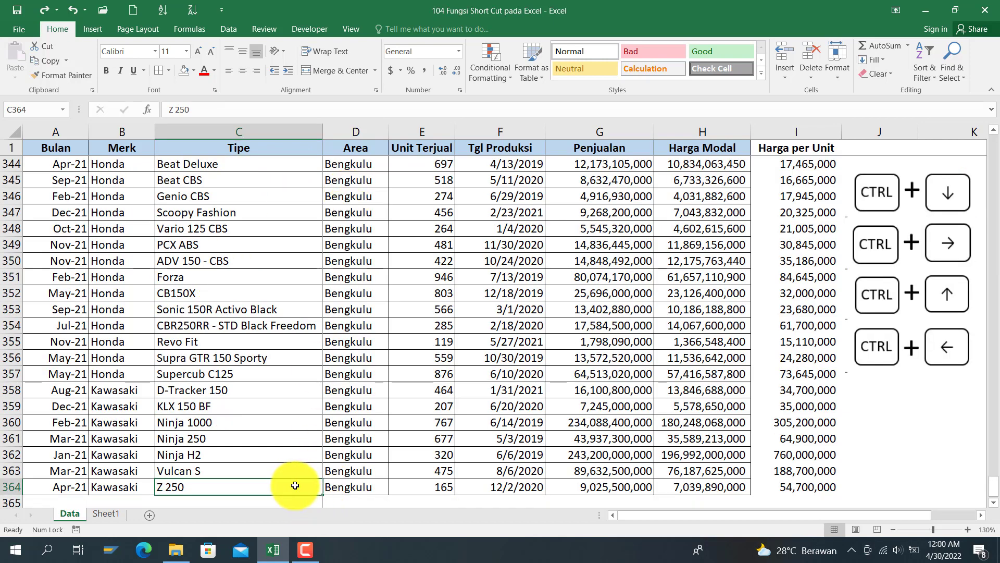
key("ctrl+Right")
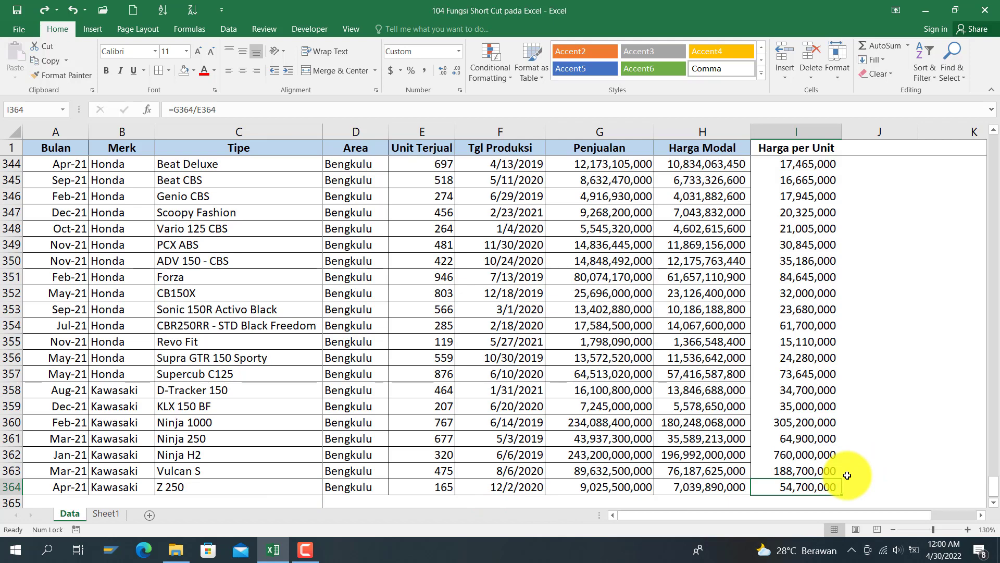
key("ctrl+Up")
key("ctrl+Left")
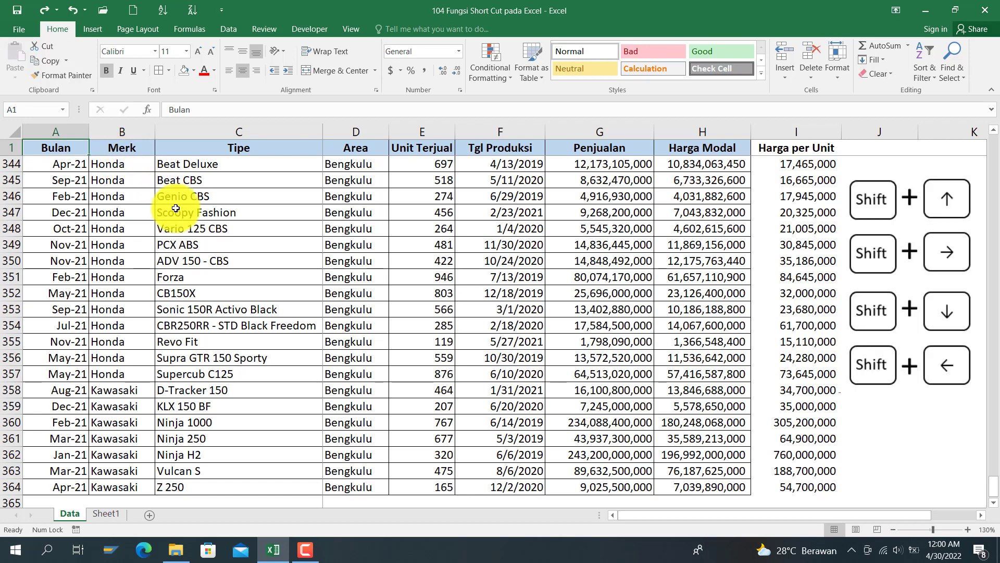
Extend the selection cell by cell from A1 across to column E and down to row 3
key("shift+Right")
key("shift+Right")
key("shift+Right")
key("shift+Right")
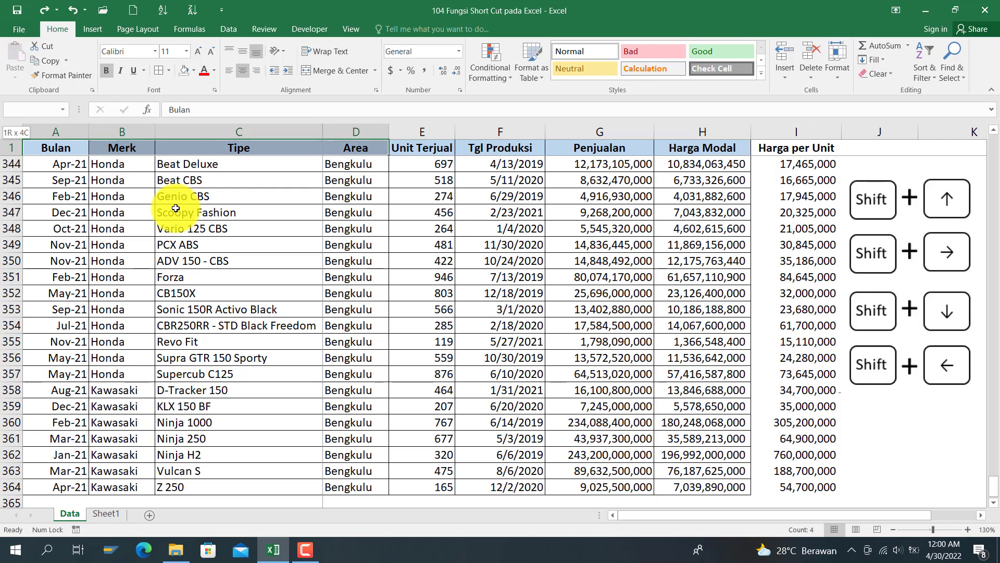
key("shift+Down")
key("shift+Down")
key("shift+Down")
key("shift+Down")
key("shift+Down")
key("shift+Down")
key("shift+Down")
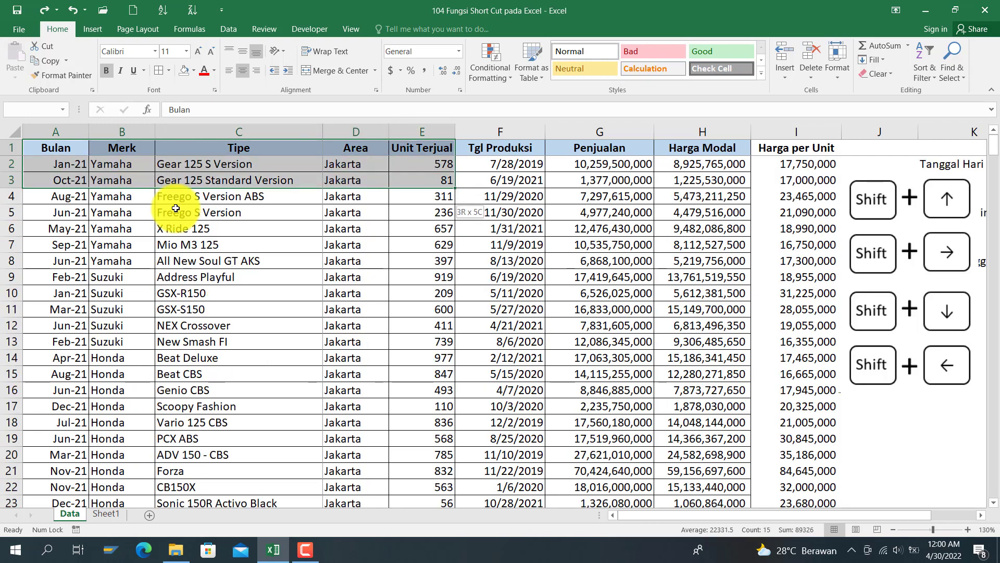
Move to cell C4 and extend the selection cell by cell along row 4 to column F
key("Right")
key("Down")
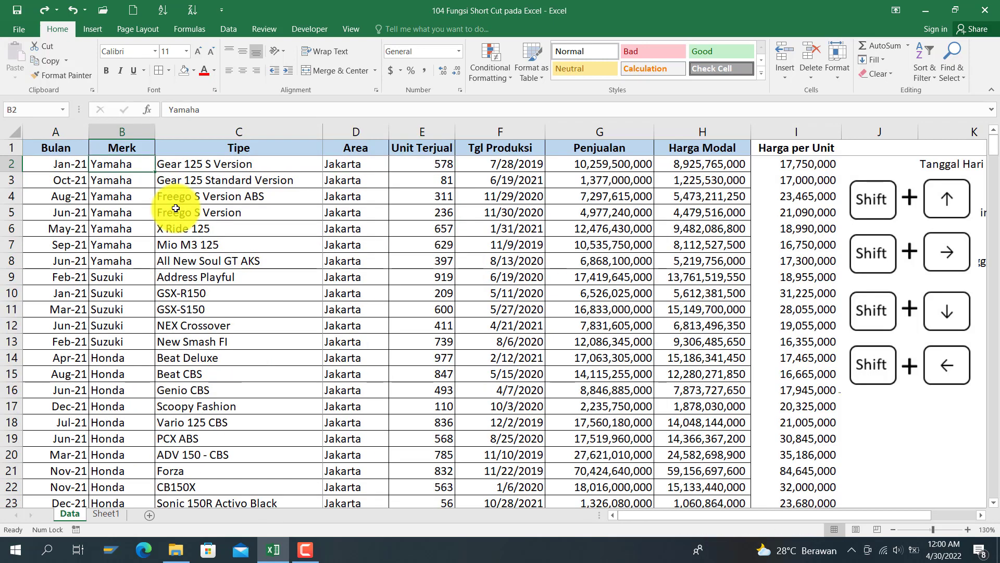
key("Down")
key("Down")
key("Right")
key("shift+Right")
key("shift+Right")
key("shift+Right")
key("shift+Right")
key("shift+Right")
key("shift+Right")
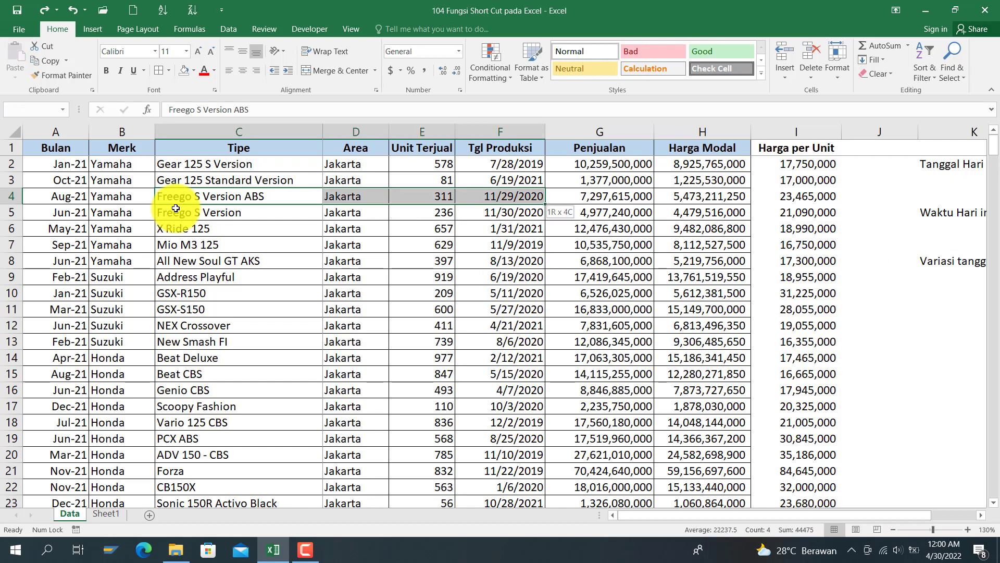
Shrink the row 4 selection cell by cell back to C4 alone
key("shift+Left")
key("shift+Left")
key("shift+Left")
key("shift+Left")
key("shift+Left")
key("shift+Left")
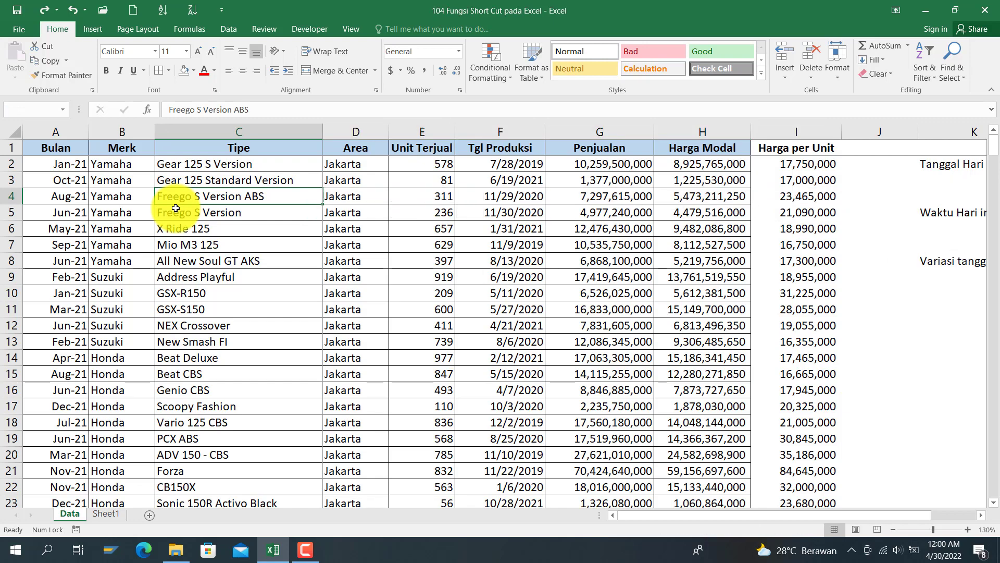
Extend the selection from C4 cell by cell down to row 8, up to row 1, and back to C4
key("shift+Down")
key("shift+Down")
key("shift+Down")
key("shift+Down")
key("shift+Up")
key("shift+Up")
key("shift+Up")
key("shift+Up")
key("shift+Up")
key("shift+Up")
key("shift+Up")
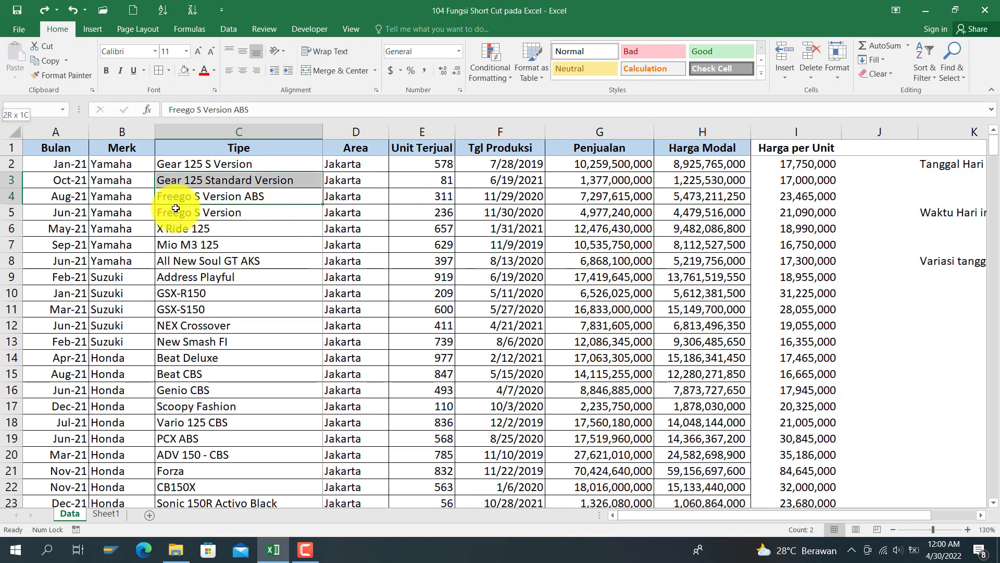
key("shift+Down")
key("shift+Down")
key("shift+Down")
Extend the selection from C4 cell by cell across to column A and down to row 10
key("shift+Left")
key("shift+Left")
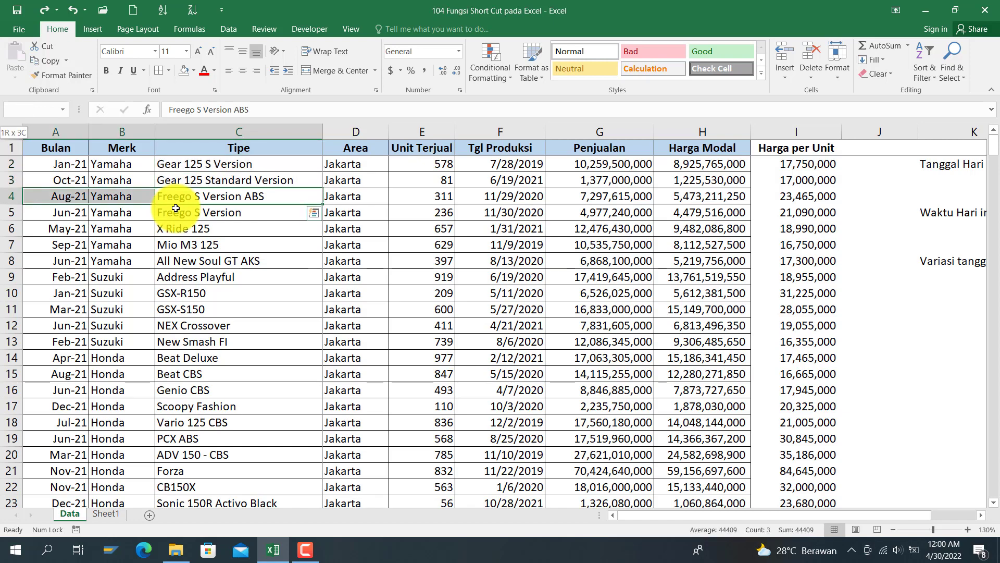
key("shift+Down")
key("shift+Down")
key("shift+Down")
key("shift+Down")
key("shift+Down")
key("shift+Down")
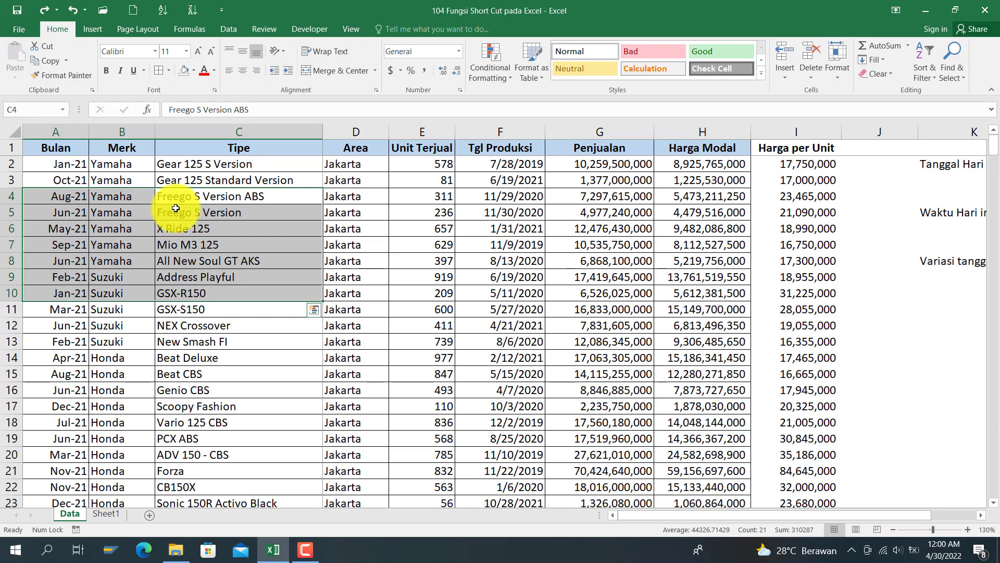
Select the whole data range A1:I364 by extending from A1 to the data's last column and last row
left_click(38, 150)
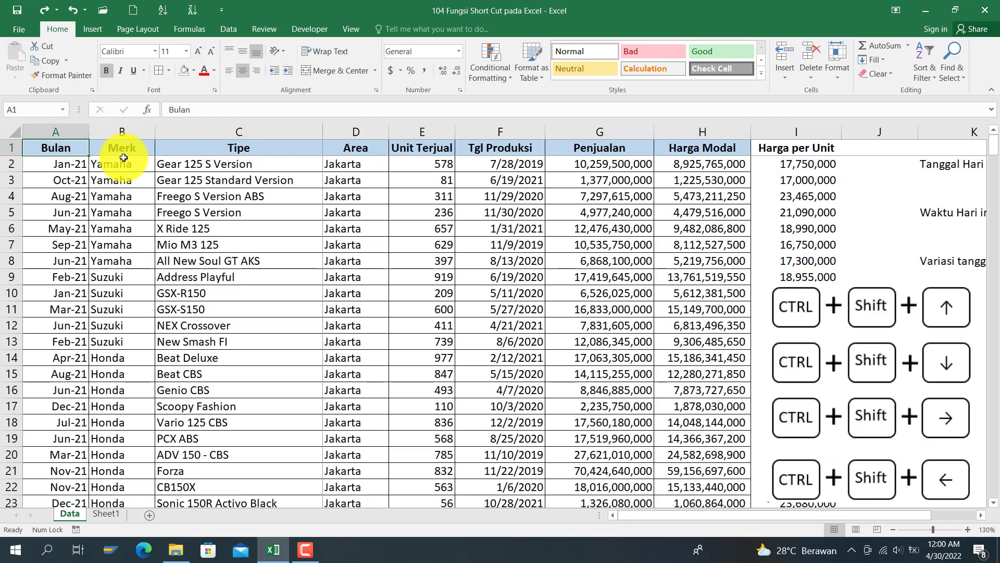
key("ctrl+shift+Right")
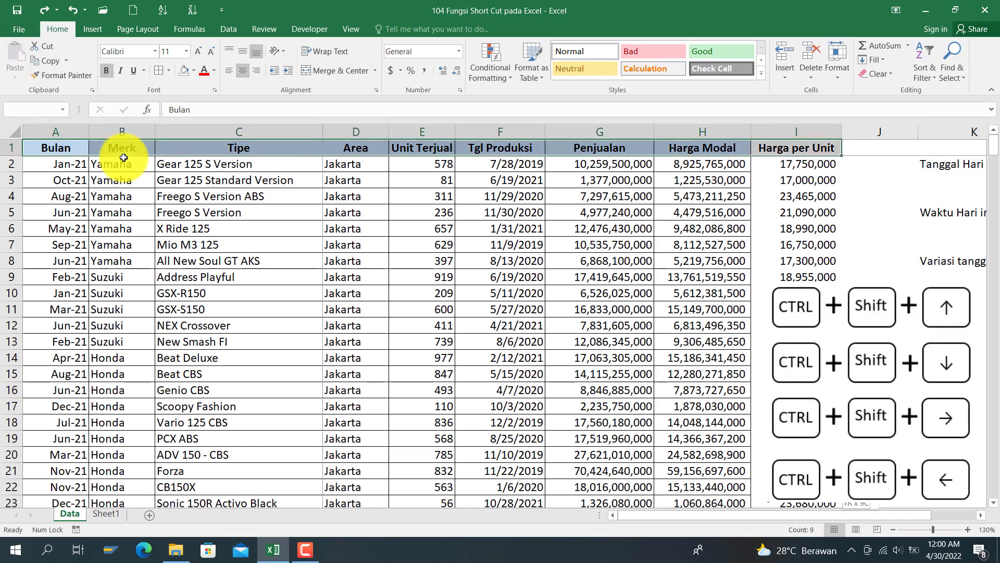
key("ctrl+shift+Down")
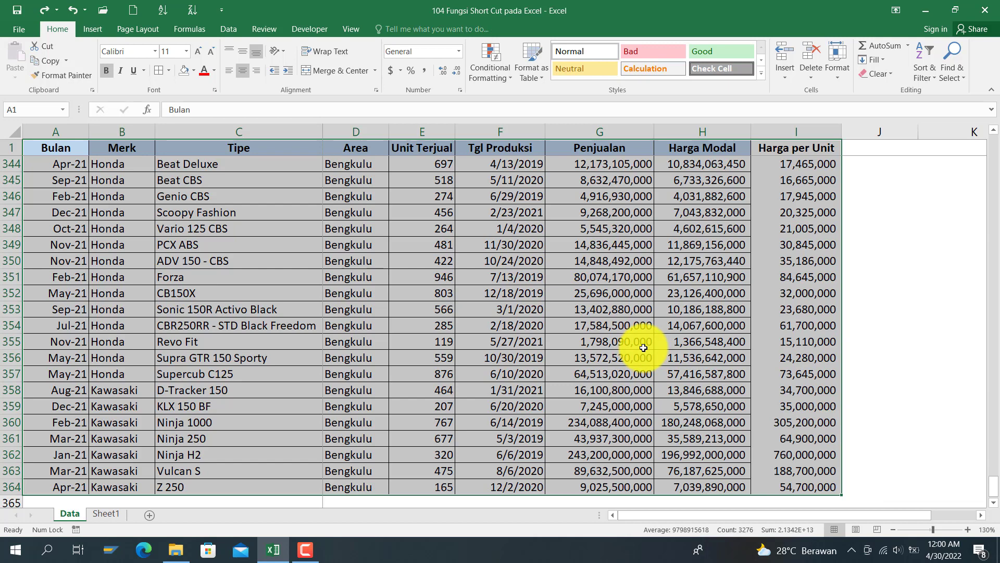
Set the selected range's font style to Italic through Format Cells, and undo the formatting
key("ctrl+1")
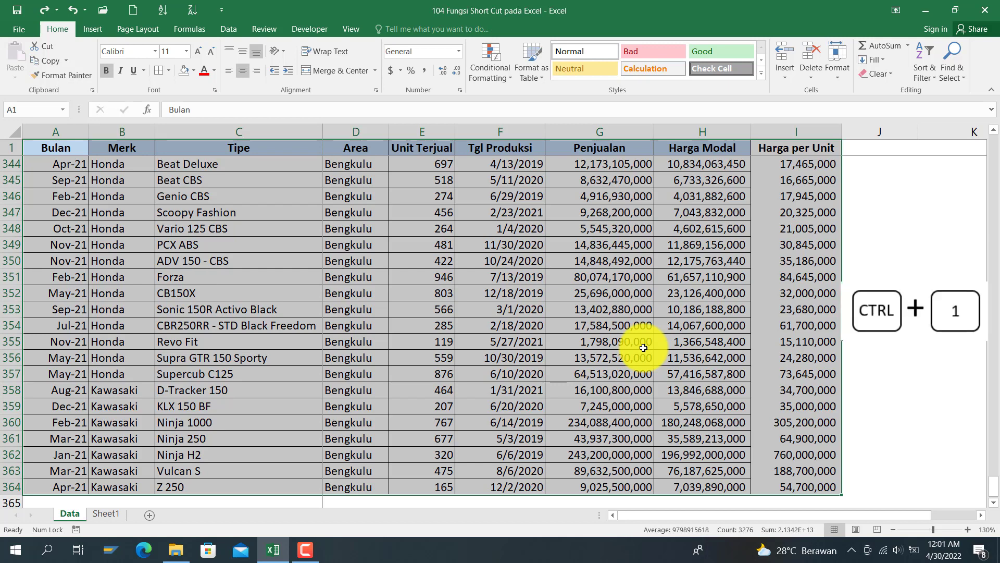
key("ctrl+1")
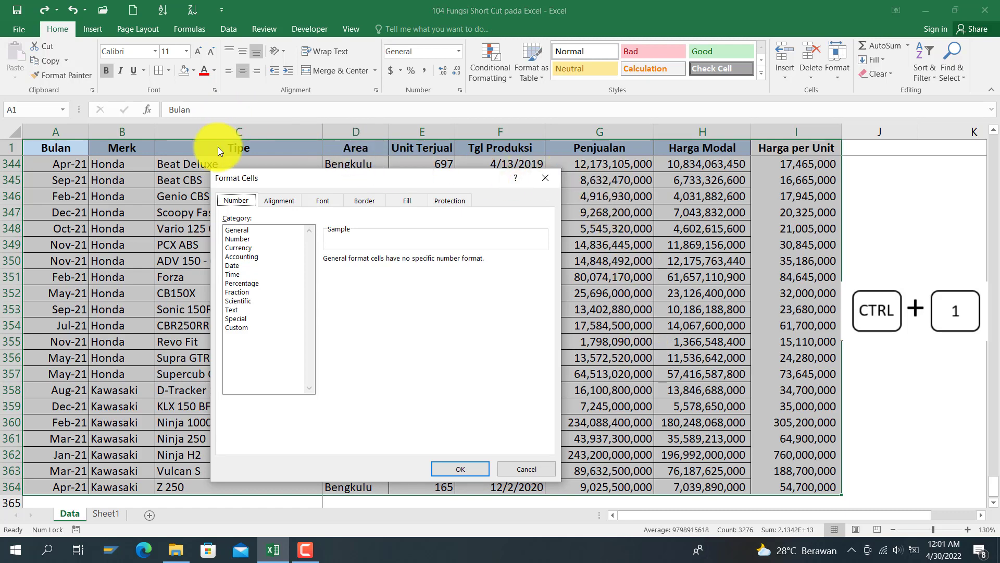
left_click(283, 202)
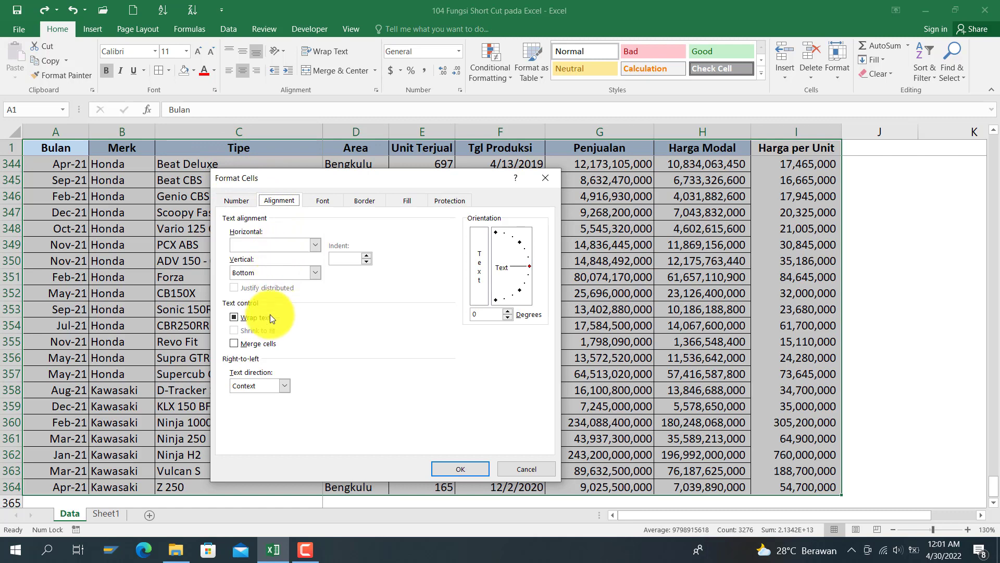
left_click(321, 201)
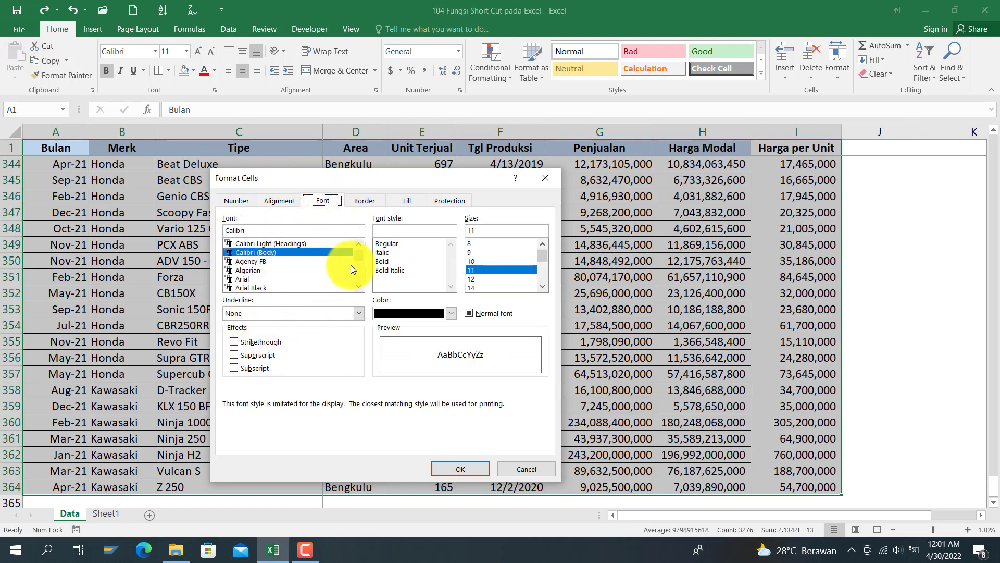
left_click(386, 254)
left_click(462, 468)
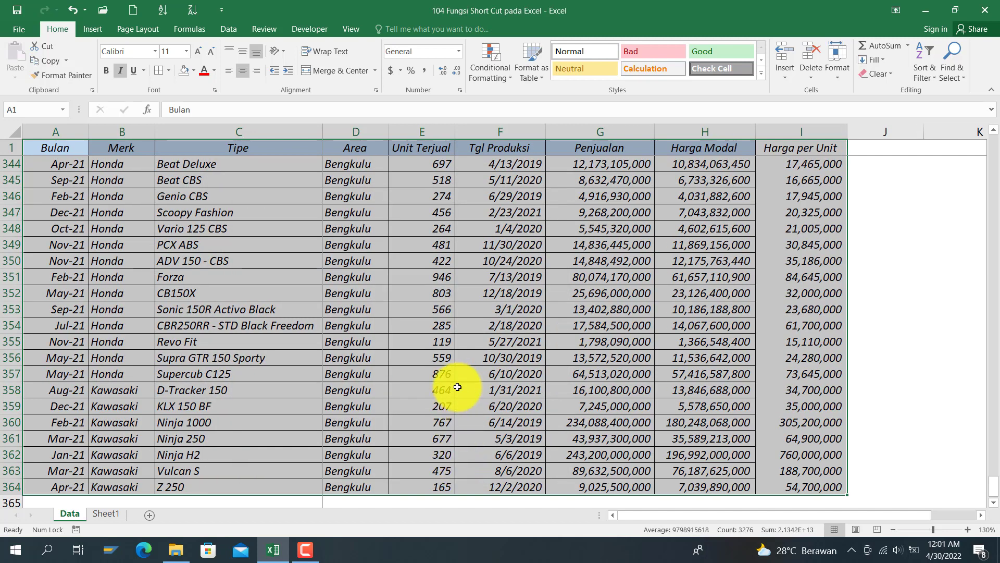
key("ctrl+z")
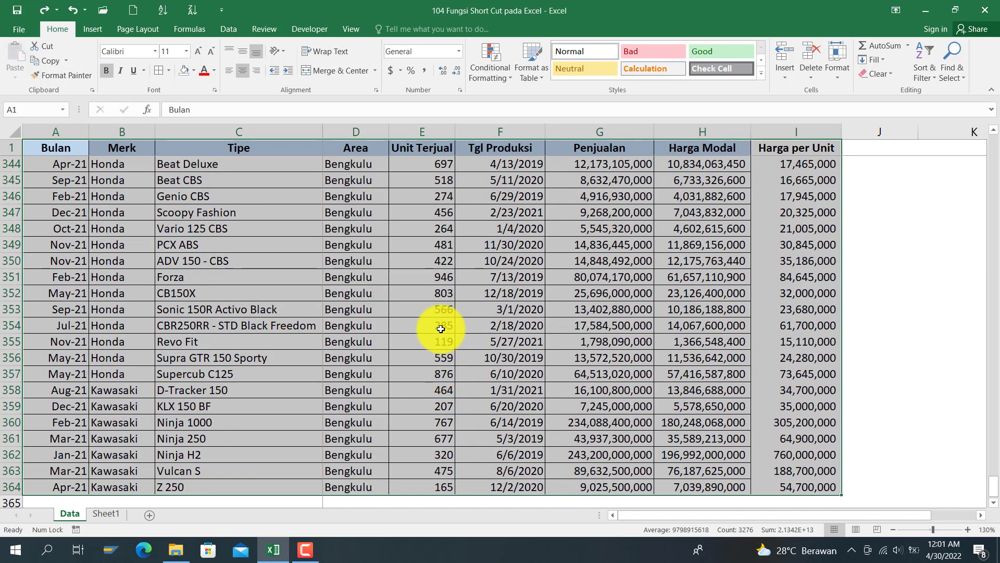
Total the Penjualan column in cell G365 with AutoSum over G2:G364, and reselect the total
left_click(236, 222)
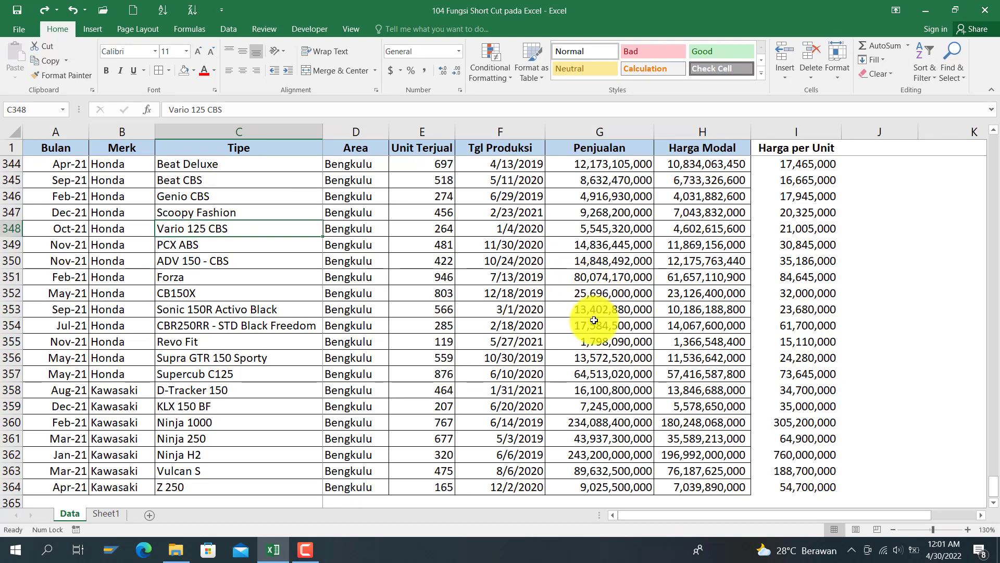
scroll(593, 320, "down", 2)
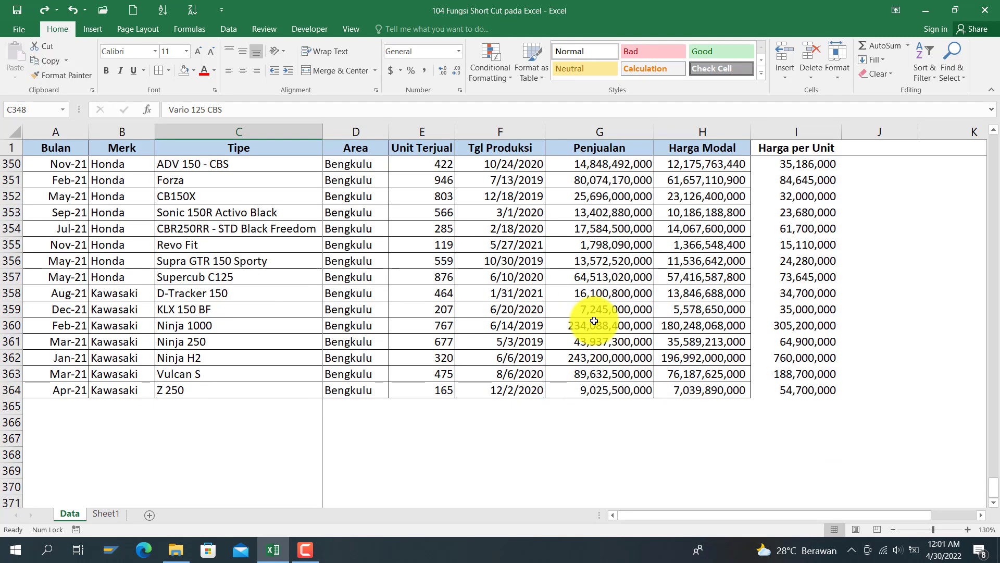
left_click(624, 406)
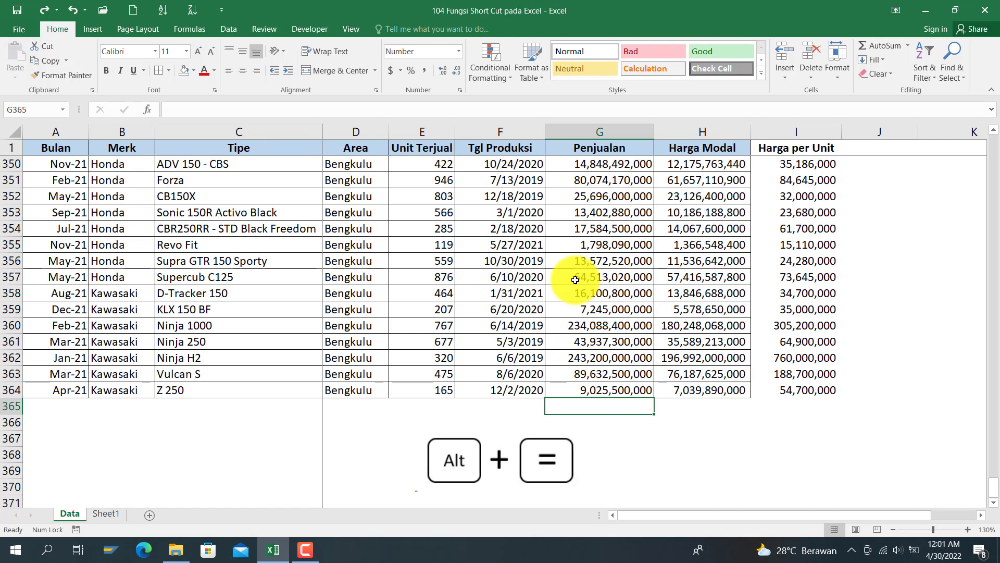
key("alt+equal")
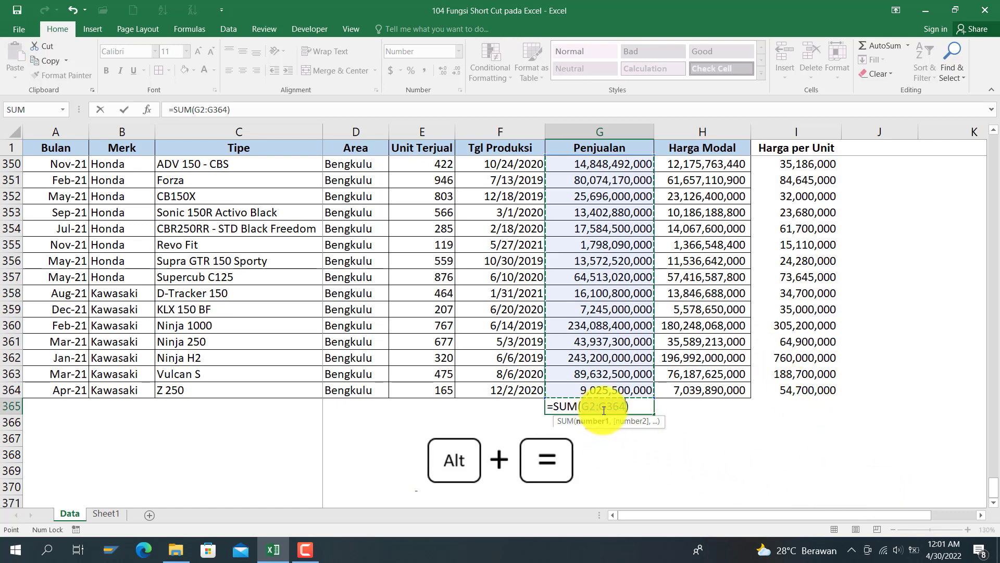
key("Return")
left_click(631, 406)
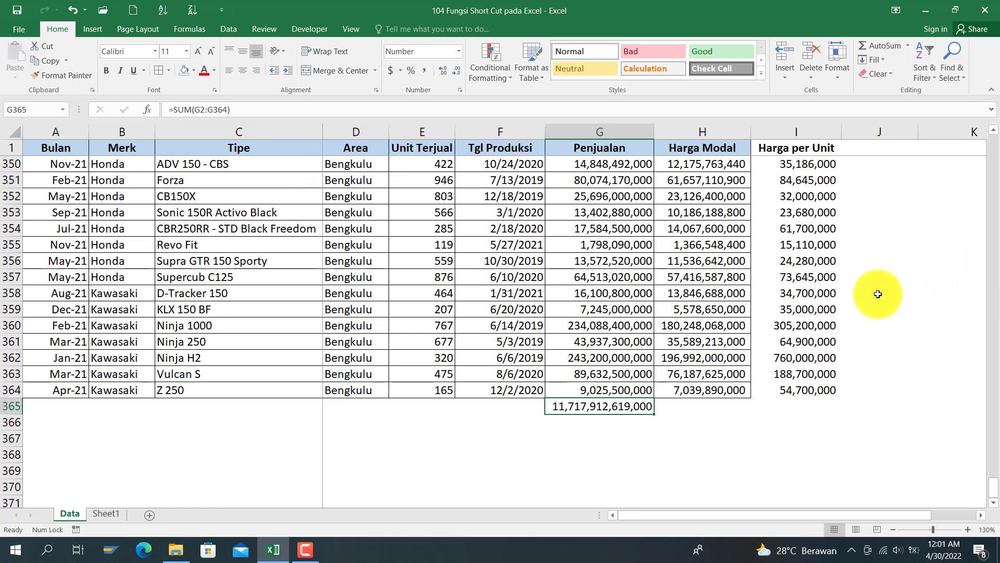
Sum G357:I357 in cell J357 with AutoSum, widening column J to fit, and clear the formula
left_click(850, 277)
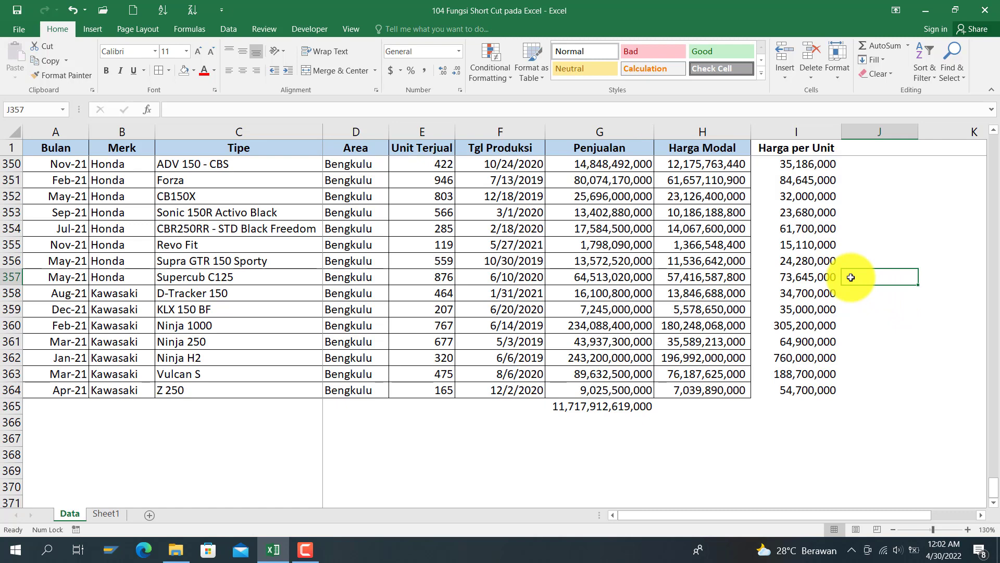
key("alt+equal")
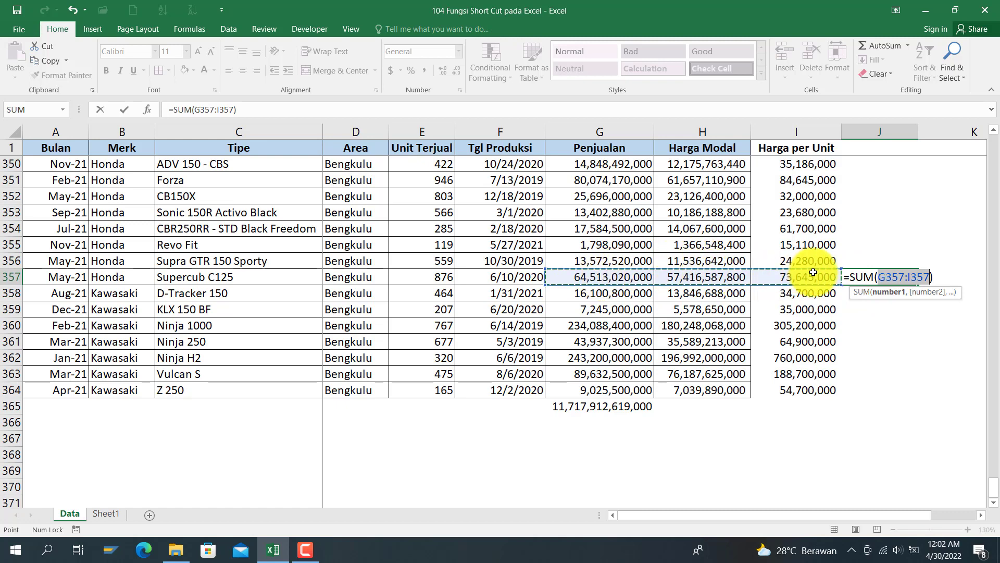
key("Return")
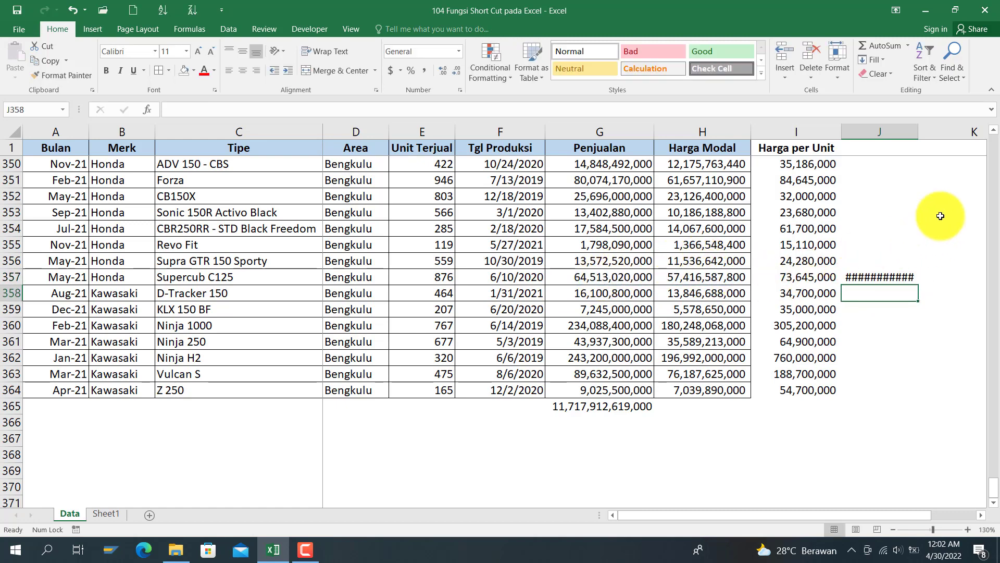
left_click_drag(927, 131, 929, 131)
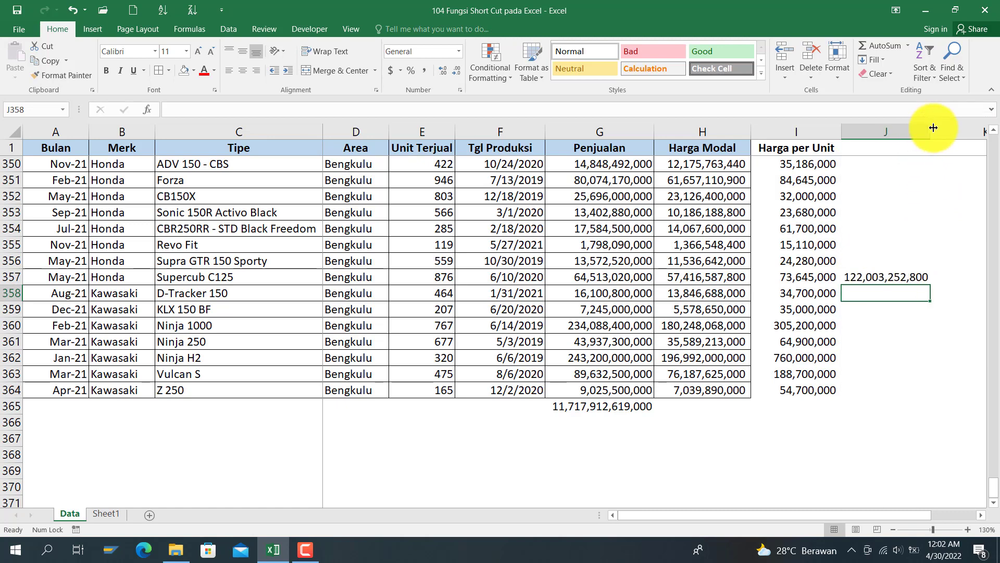
left_click(879, 277)
key("Delete")
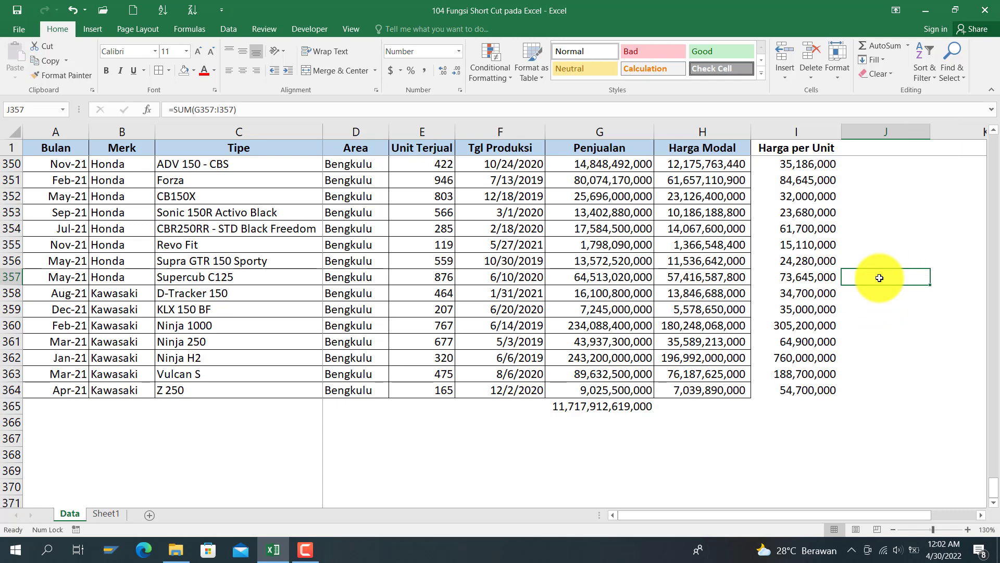
Copy the Penjualan total from G365 and paste it with its formula into K365
left_click(629, 407)
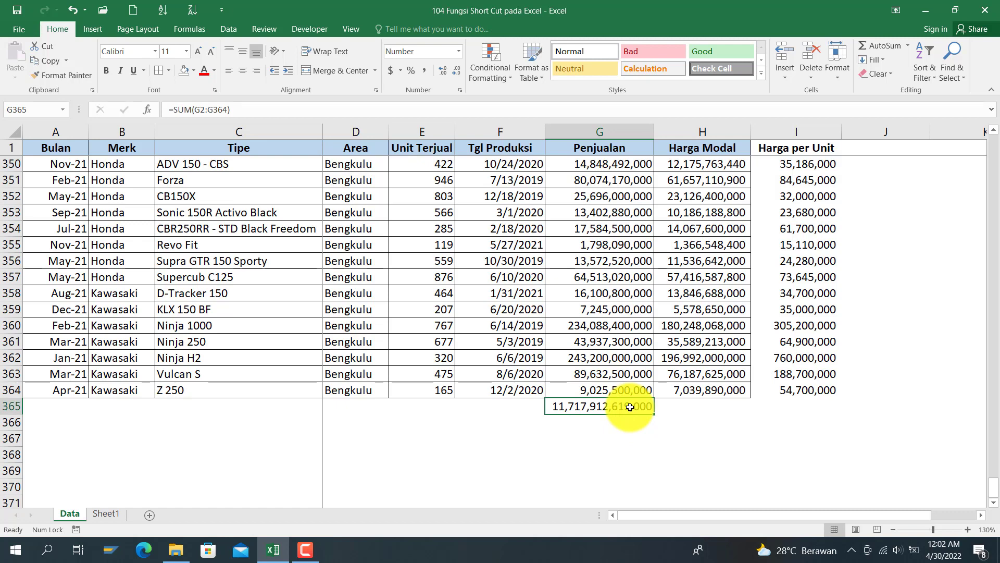
key("ctrl+c")
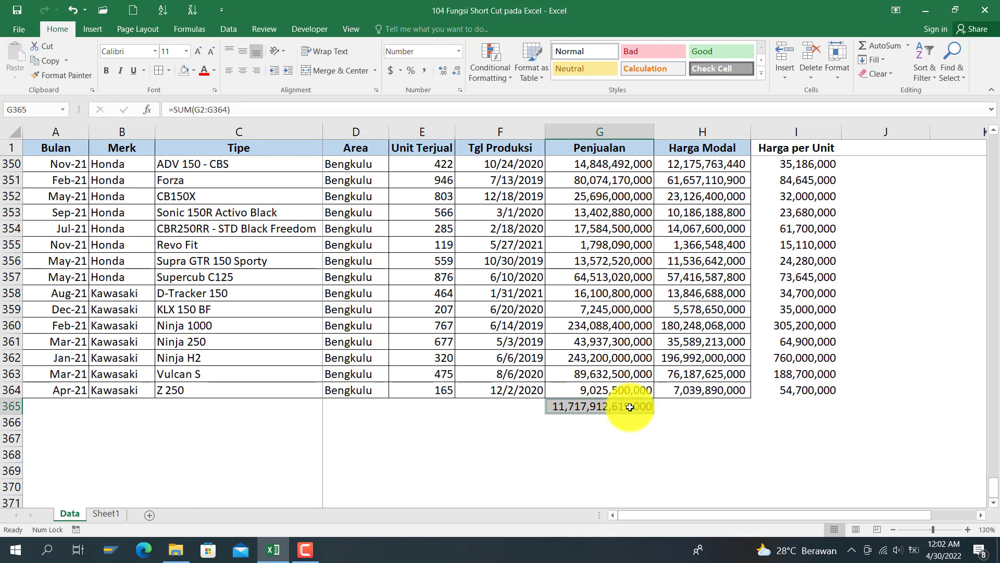
key("ctrl+c")
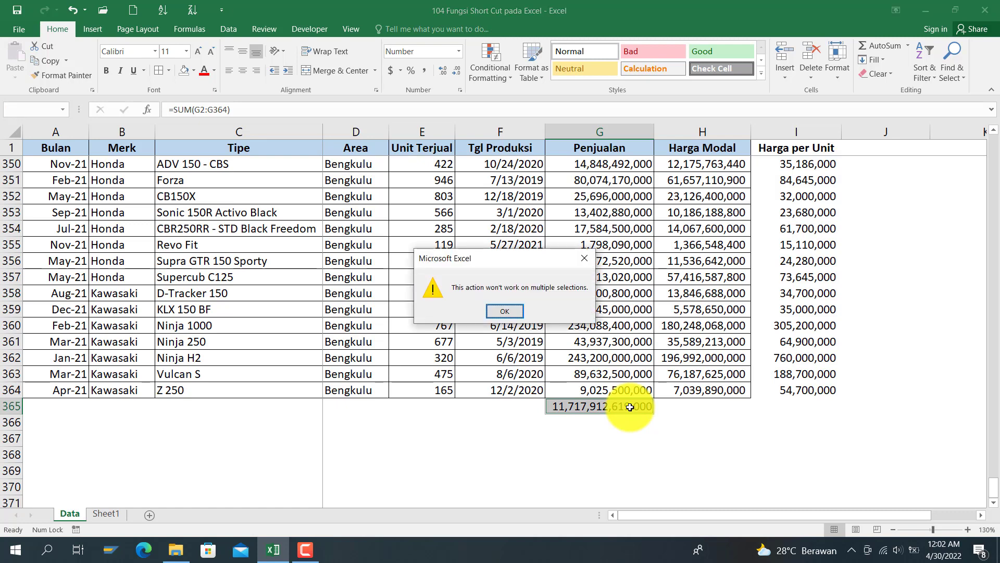
key("Return")
left_click(630, 407)
key("ctrl+c")
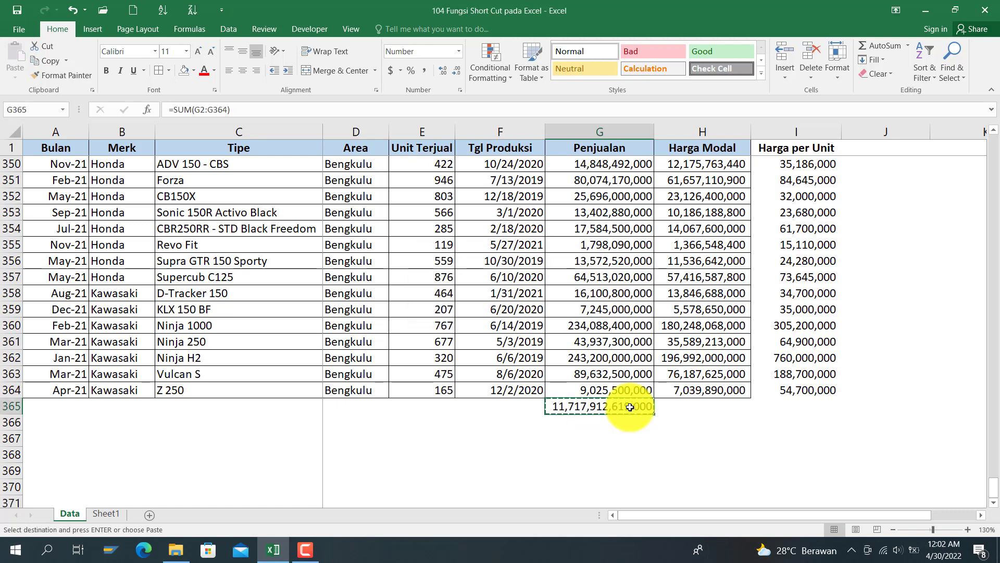
key("Right")
key("Right")
key("Right")
key("Right")
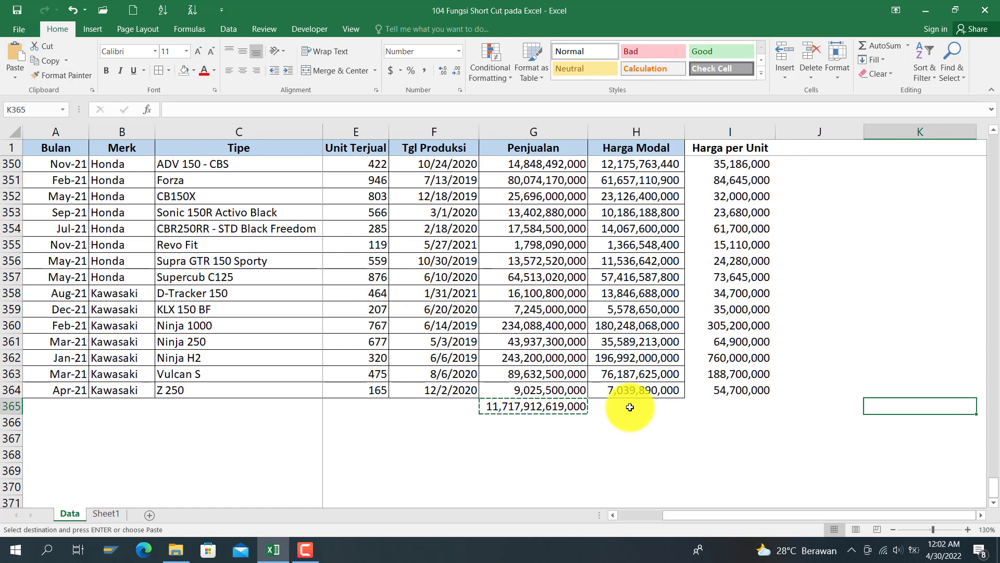
key("ctrl+v")
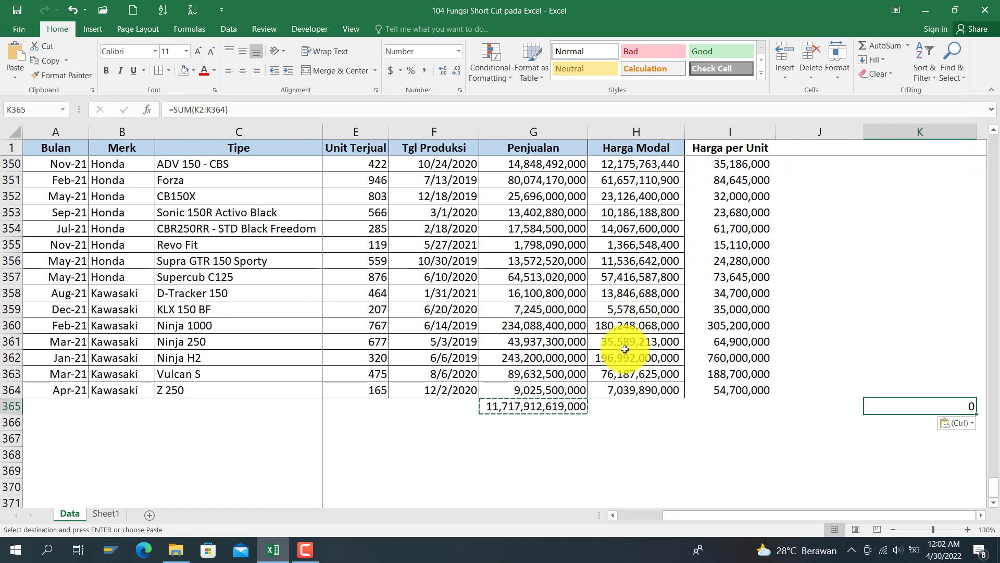
Compare the original total with its pasted copy, and overwrite K365 with the copied total using Paste Special with Values
left_click(568, 406)
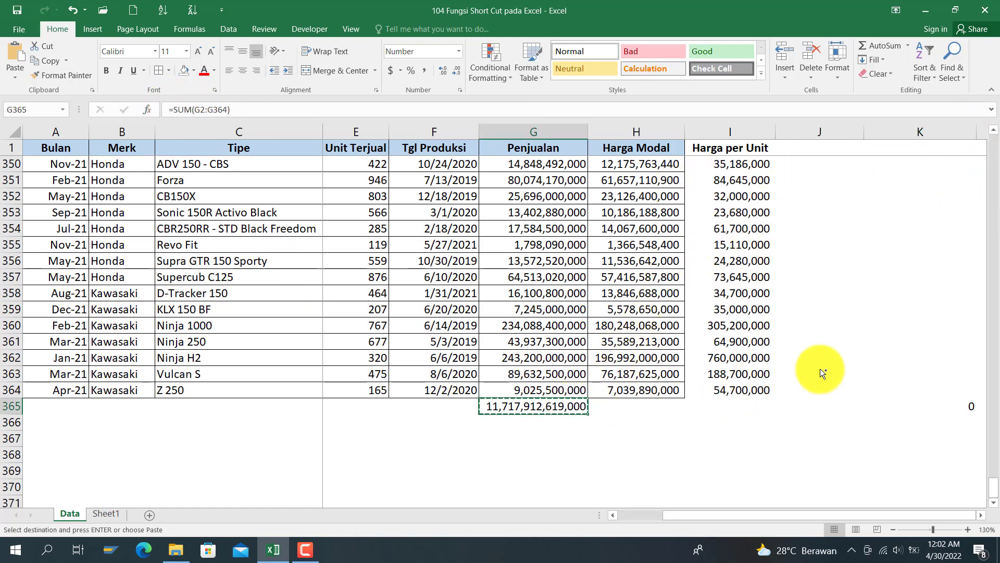
left_click(966, 399)
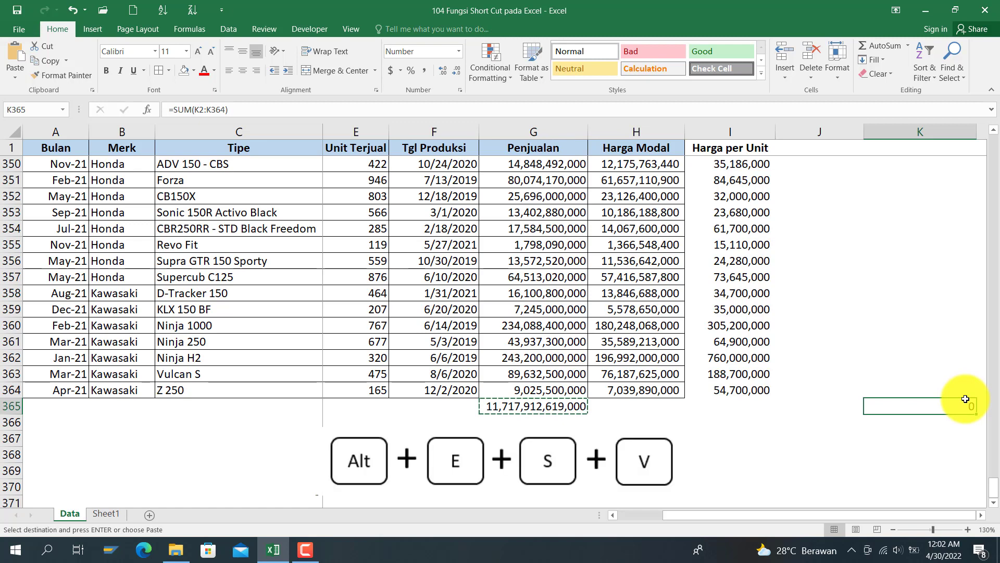
key("alt+e")
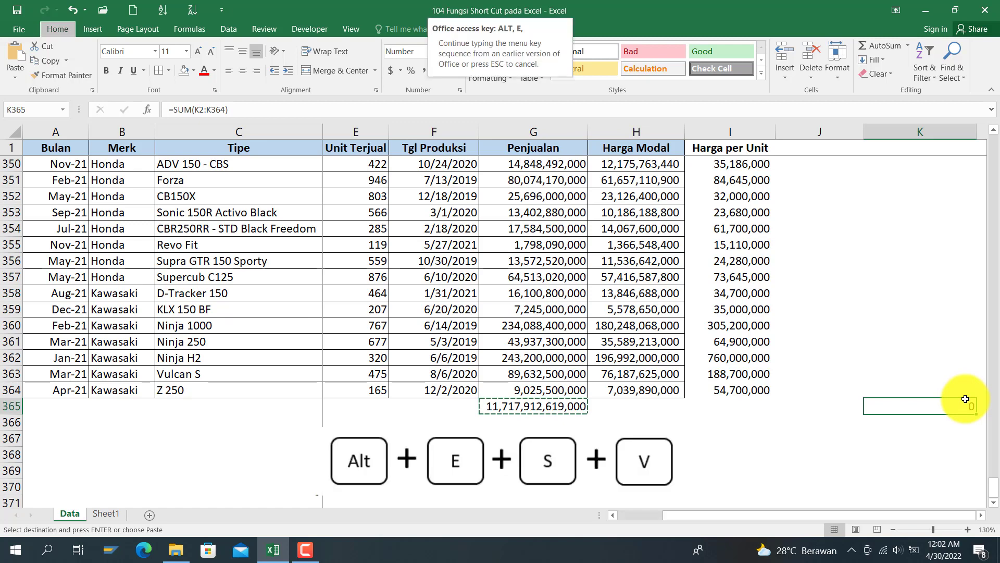
key("s")
key("v")
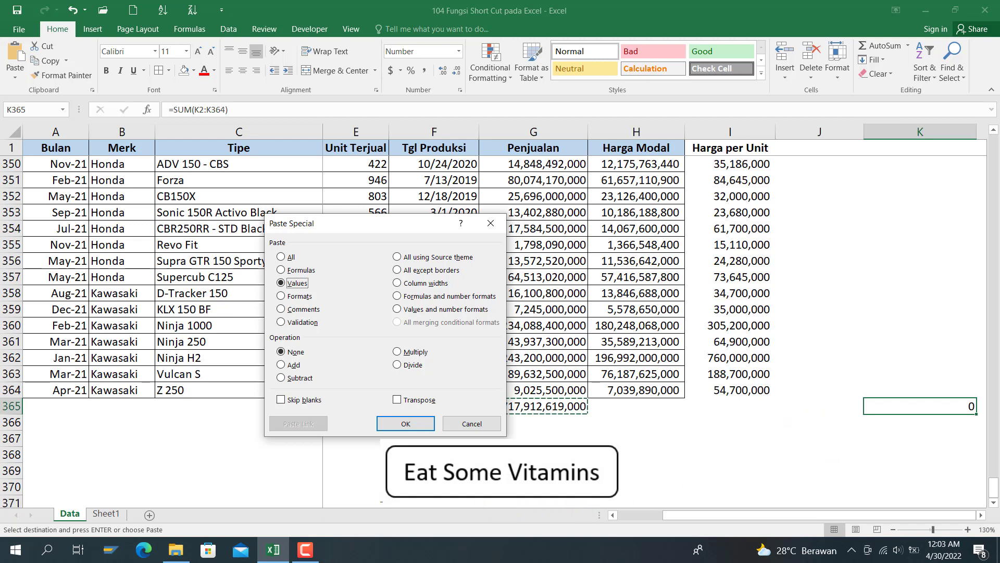
left_click(405, 426)
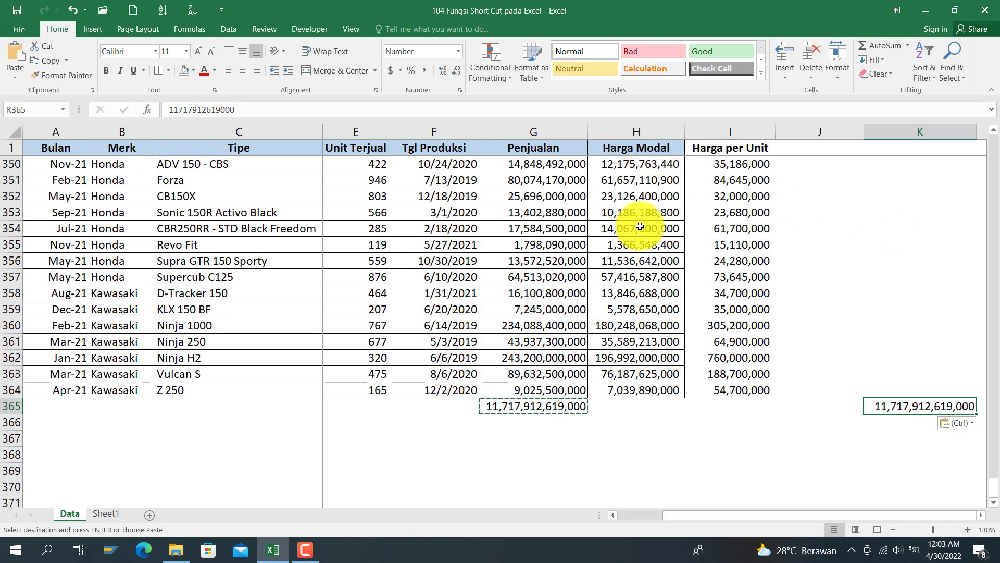
Return to the first data rows and select the Harga Modal header cell H1
left_click_drag(656, 154, 655, 180)
left_click_drag(699, 150, 721, 326)
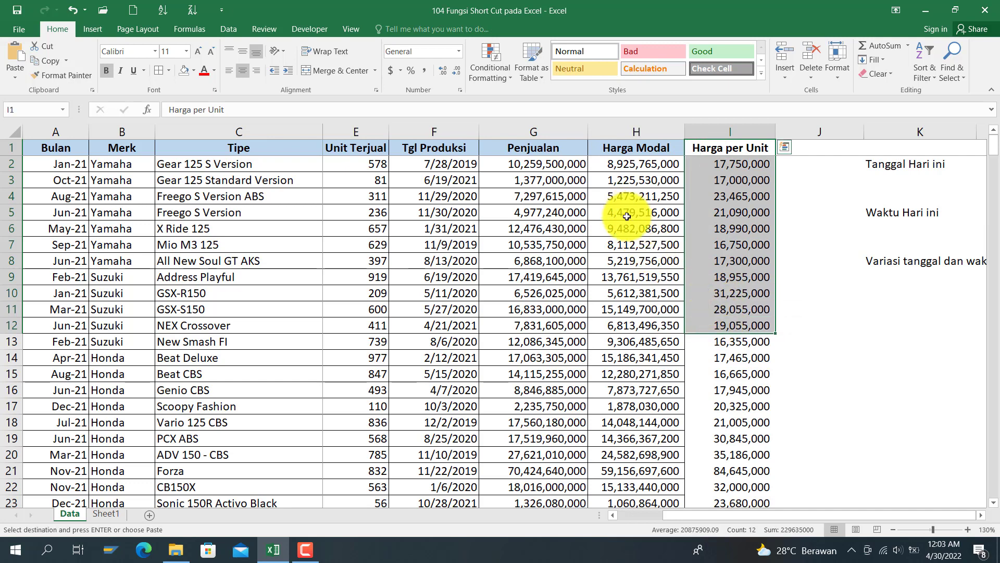
left_click(670, 145)
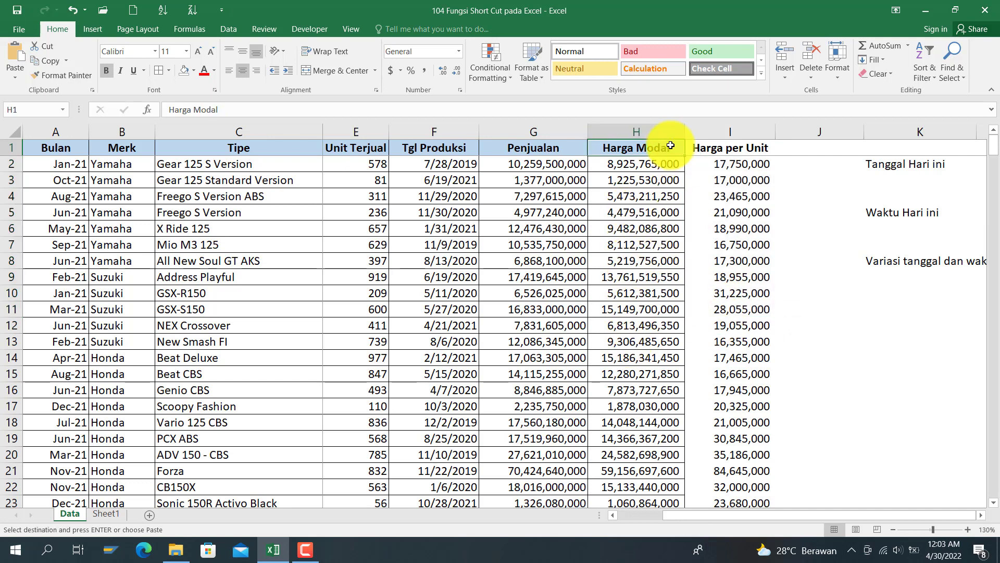
Copy the Harga Modal column H1:H364 and apply only its formats to the Harga per Unit column with Paste Special
key("ctrl+shift+Down")
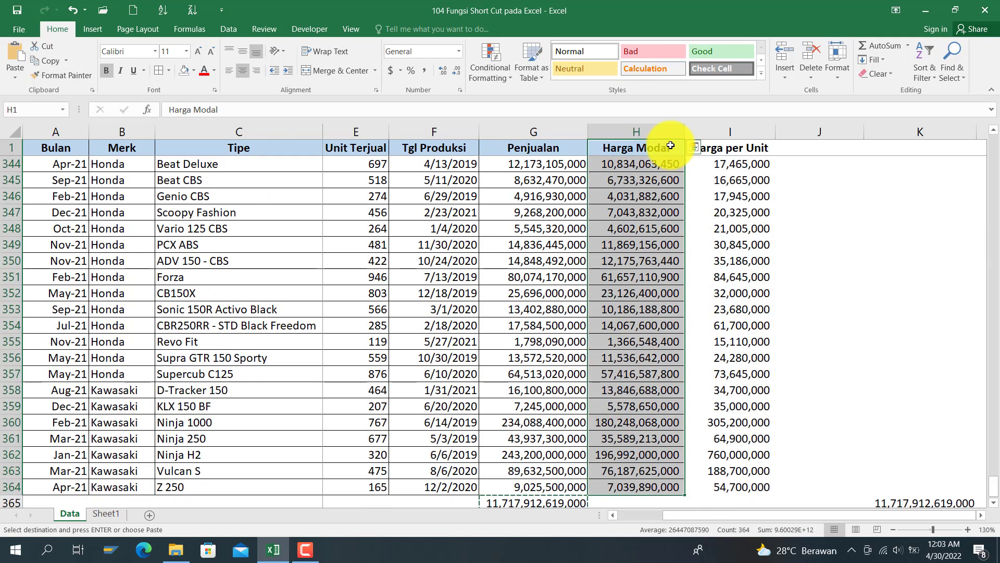
key("ctrl+c")
key("Right")
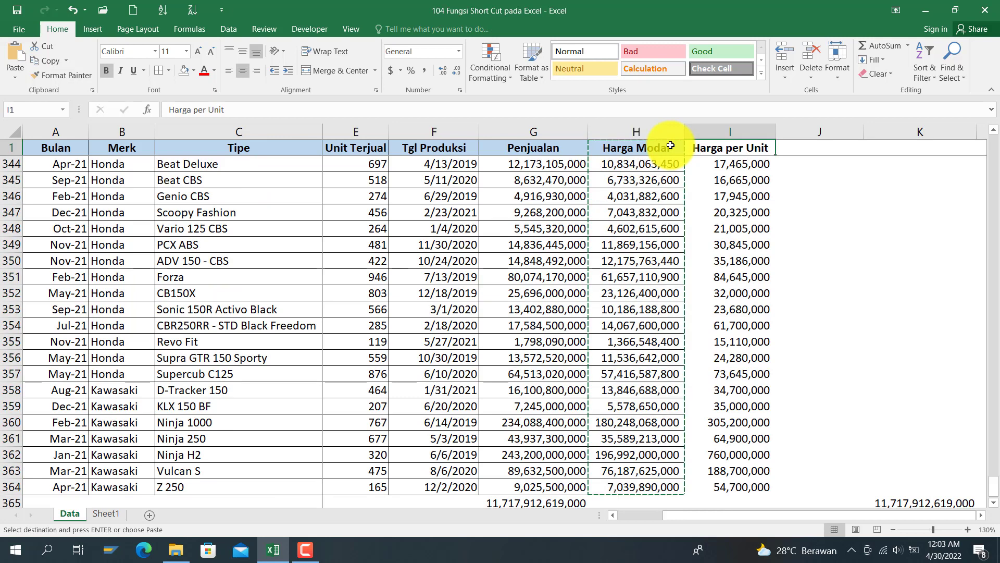
key("alt")
key("s")
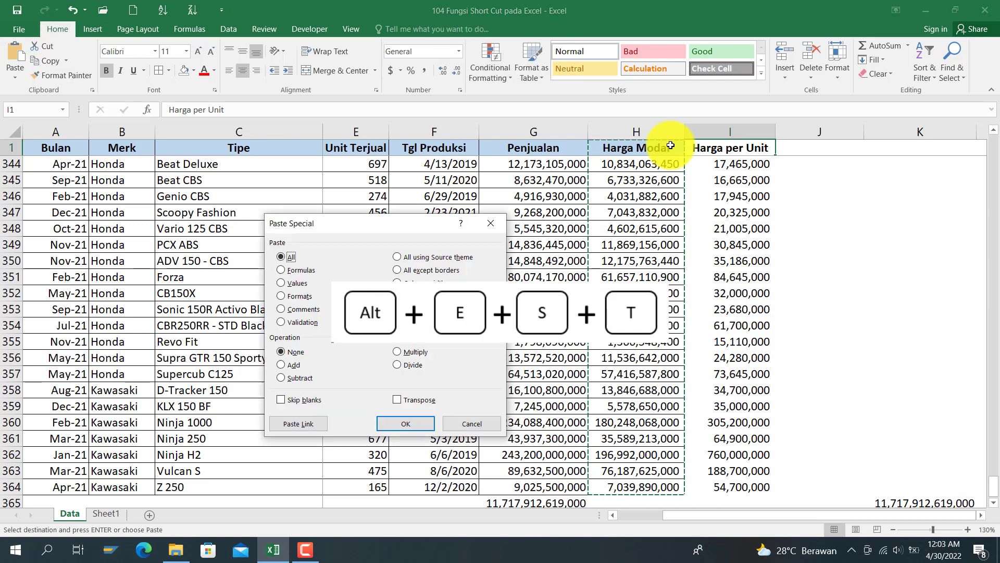
key("t")
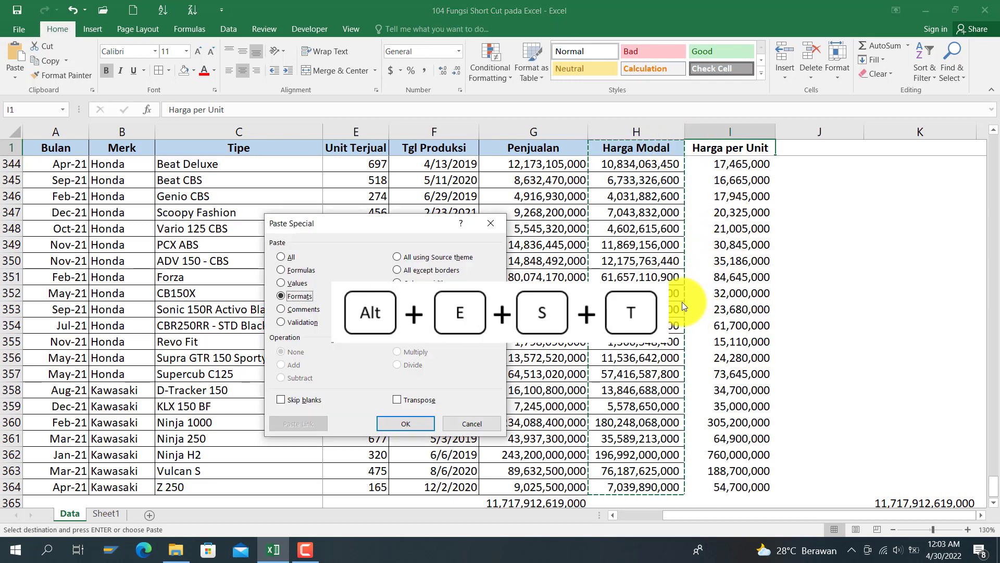
key("Return")
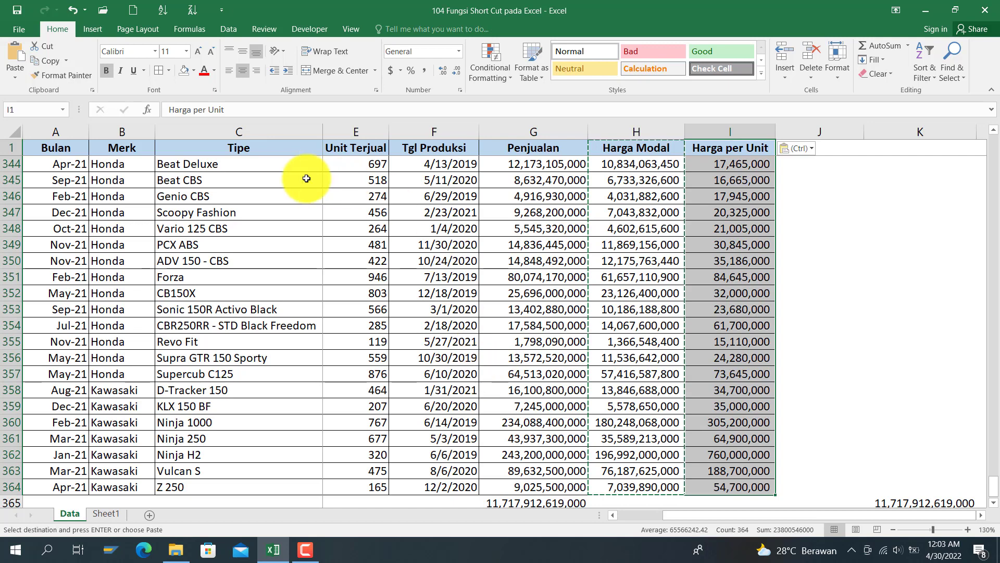
Change the C1 header to Tipe with (Tipe Motor) on a second line inside the same cell
left_click(268, 148)
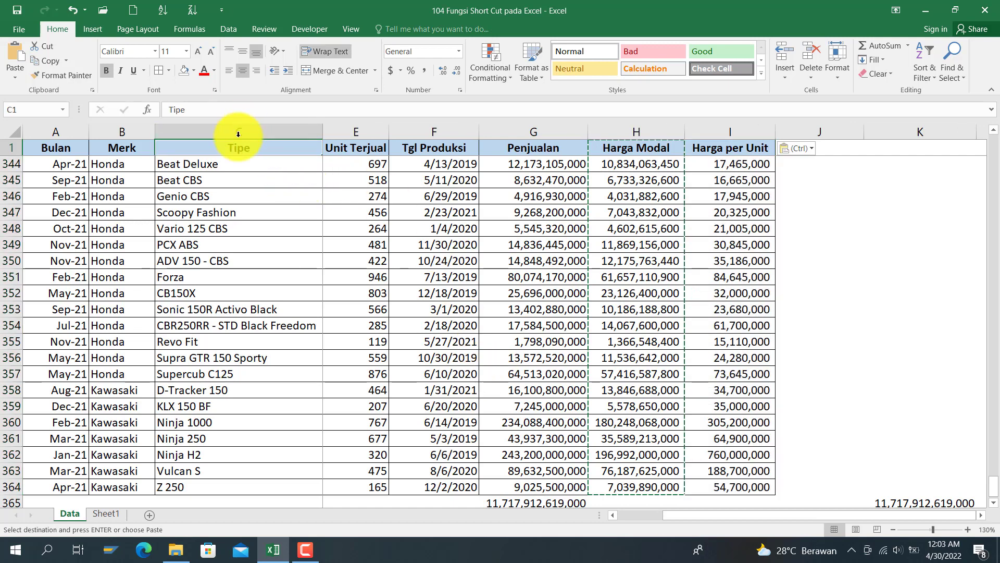
left_click(214, 107)
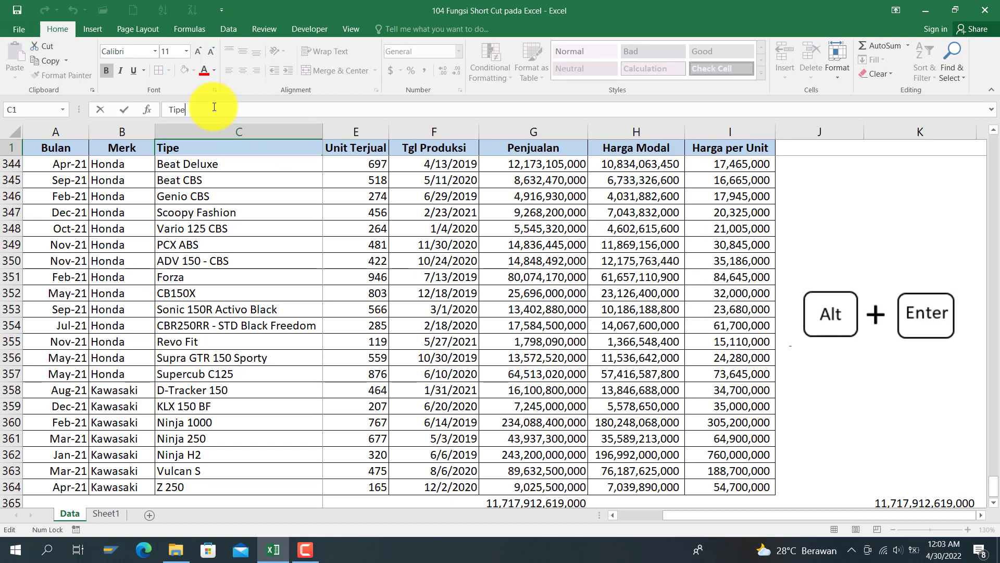
key("BackSpace")
key("BackSpace")
key("BackSpace")
key("BackSpace")
type("(Tipe Motor)")
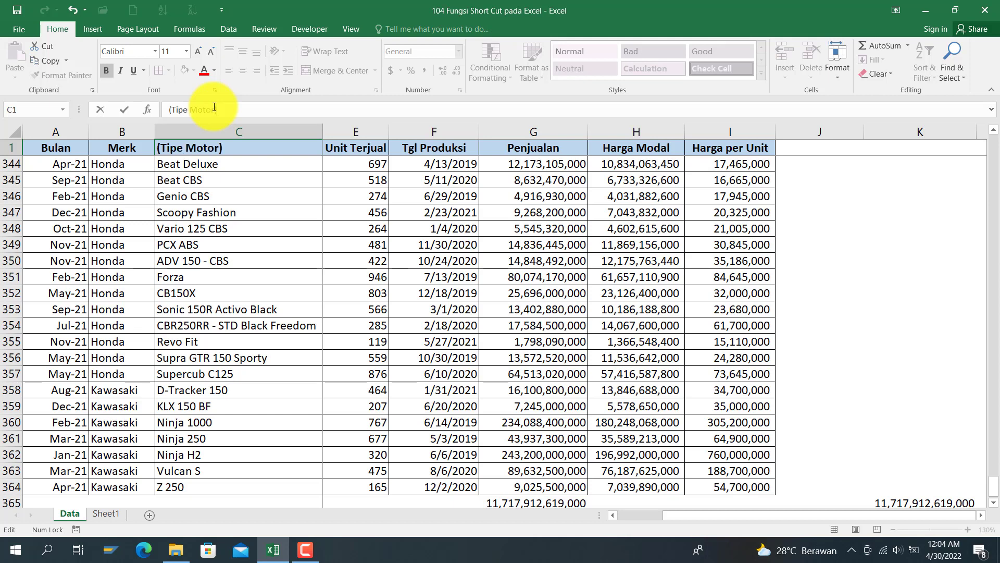
key("Return")
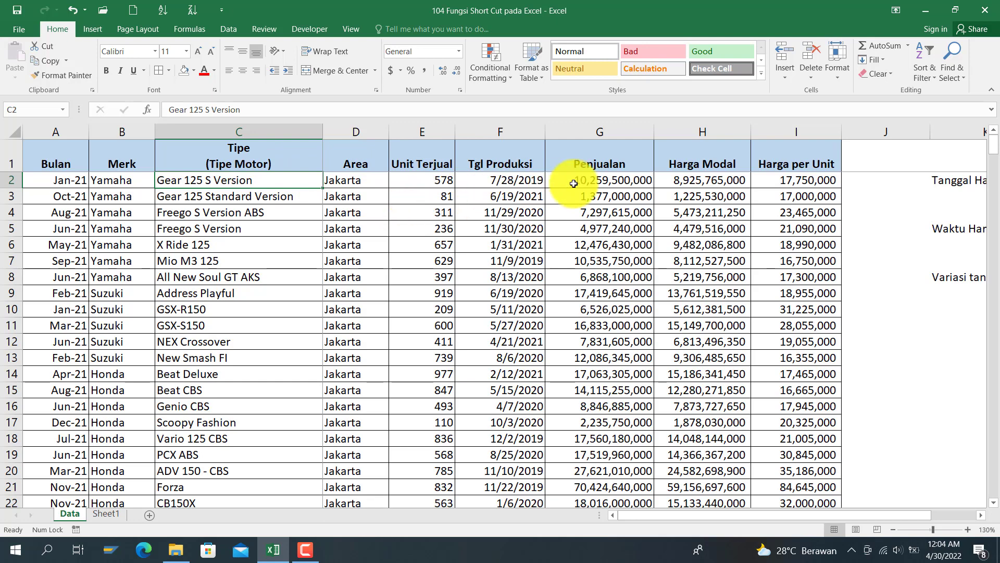
left_click(863, 176)
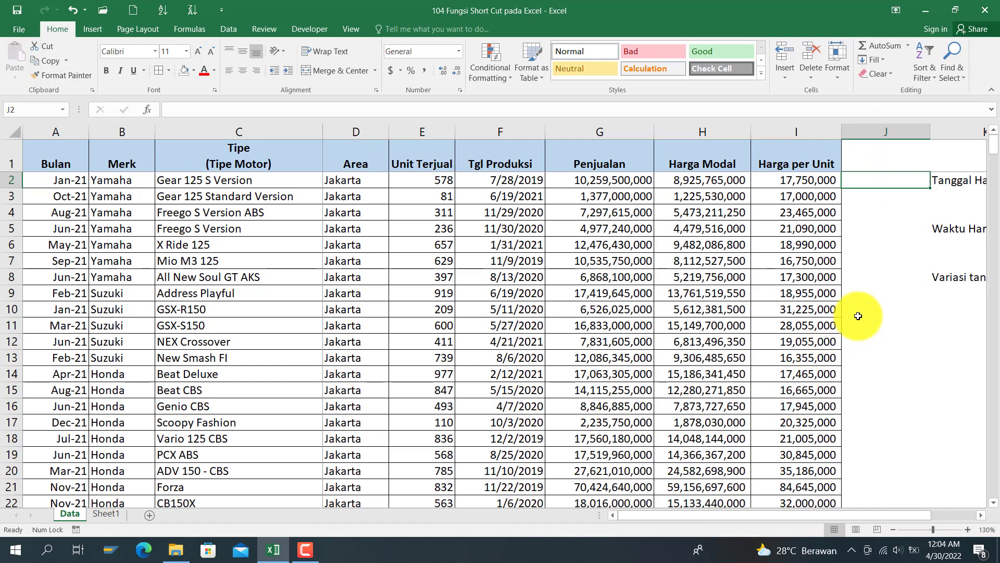
type("Yam")
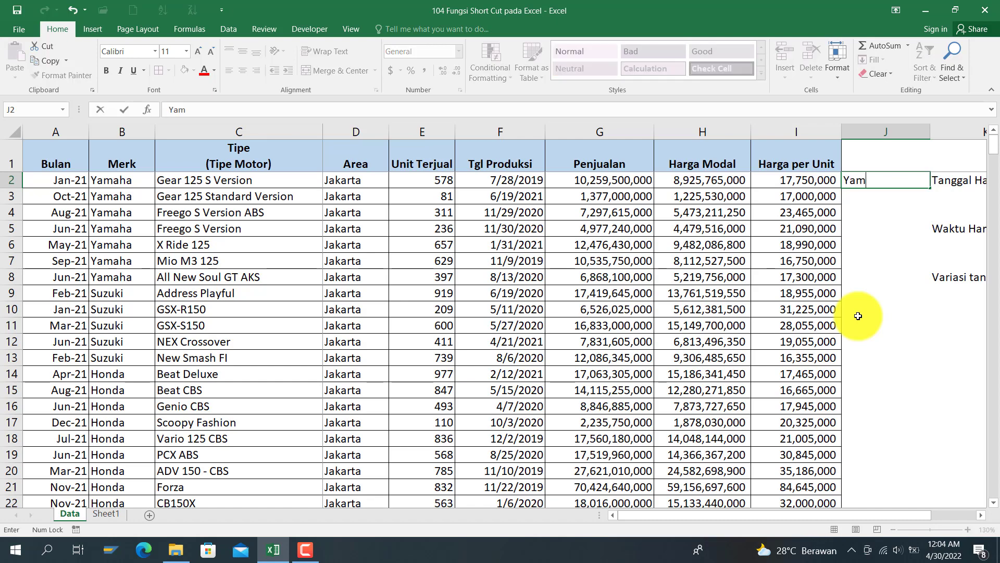
type("aha.co.id")
key("BackSpace")
key("BackSpace")
key("BackSpace")
key("BackSpace")
key("BackSpace")
key("BackSpace")
key("BackSpace")
key("BackSpace")
key("BackSpace")
key("BackSpace")
key("BackSpace")
key("BackSpace")
type("https://yamaha.co")
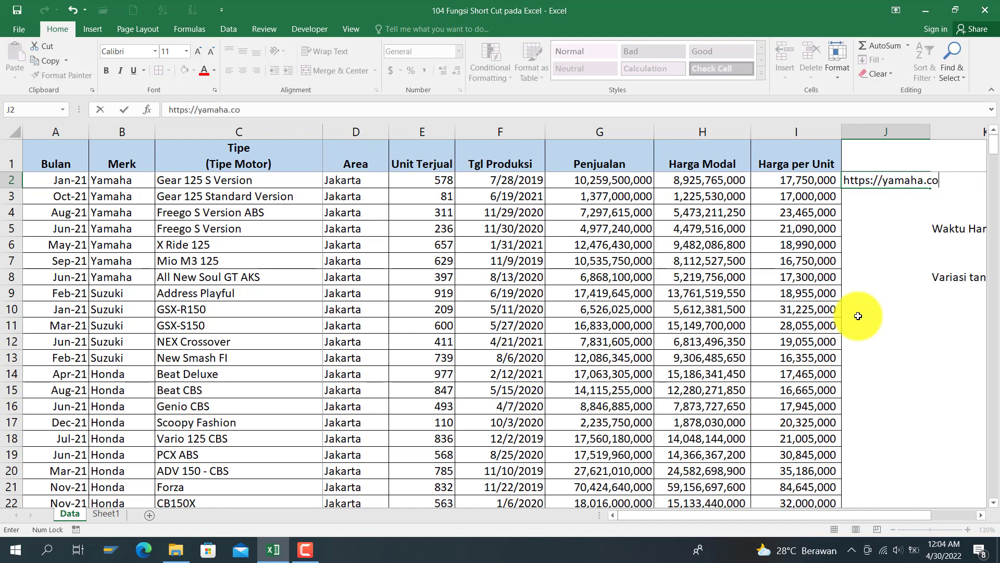
type(".id")
key("Return")
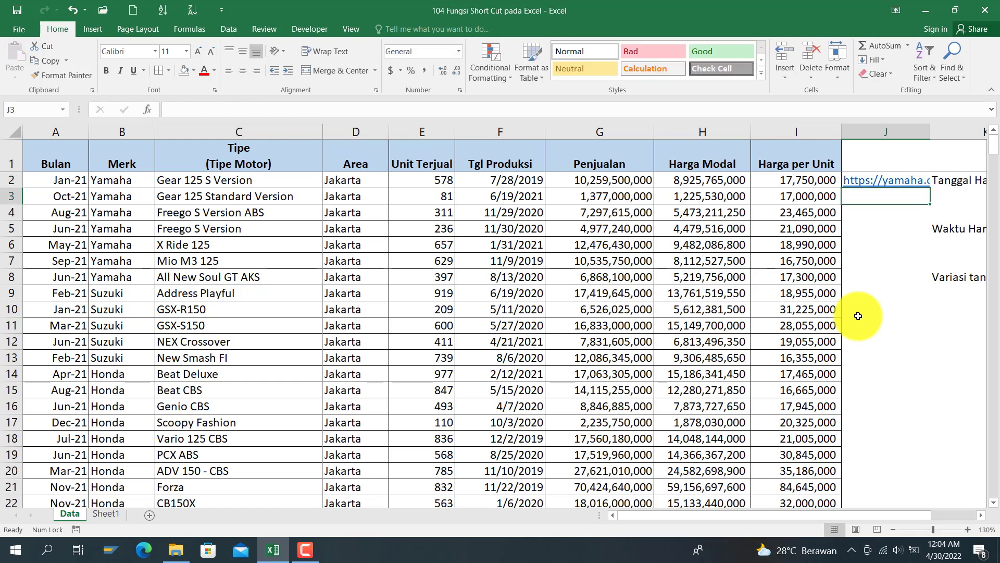
Fill J2:J20 with each brand's web address with Flash Fill, based on the example in J2
key("Up")
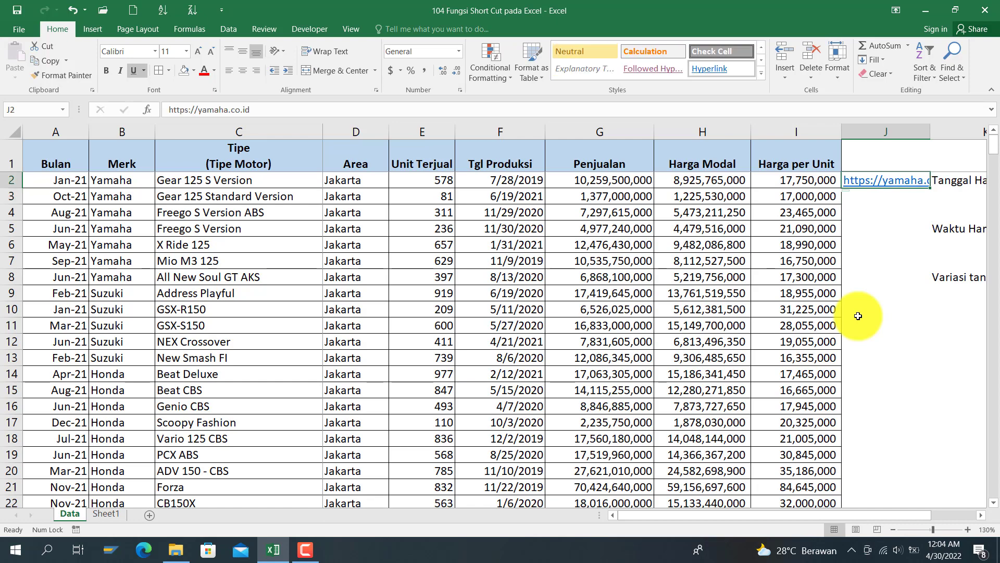
key("shift+Down")
key("shift+Down")
key("shift+Down")
key("shift+Down")
key("shift+Down")
key("shift+Down")
key("shift+Down")
key("shift+Down")
key("shift+Down")
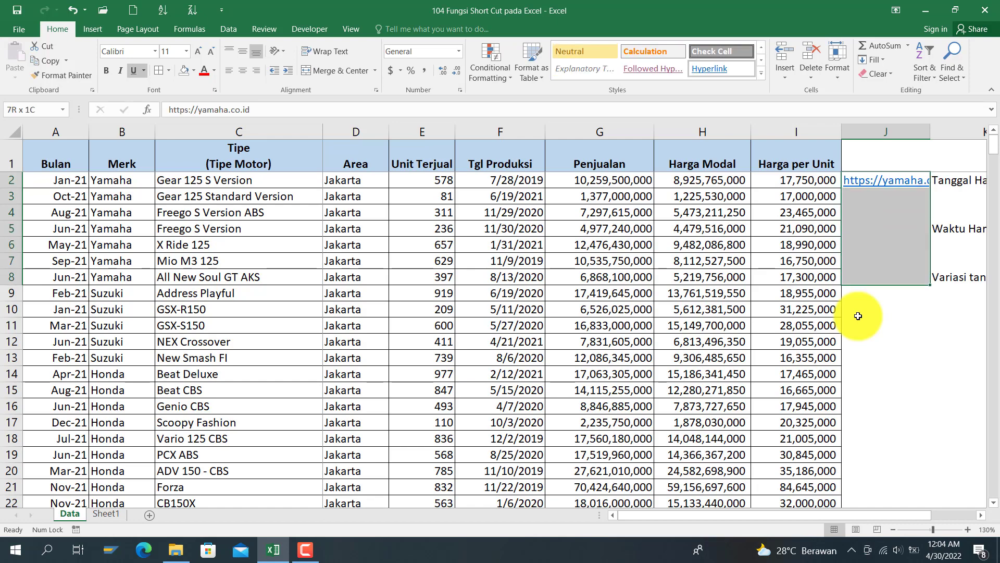
key("shift+Down")
key("shift+Down")
key("shift+Down")
key("shift+Down")
key("shift+Down")
key("shift+Down")
key("shift+Down")
key("shift+Down")
key("shift+Down")
key("shift+Down")
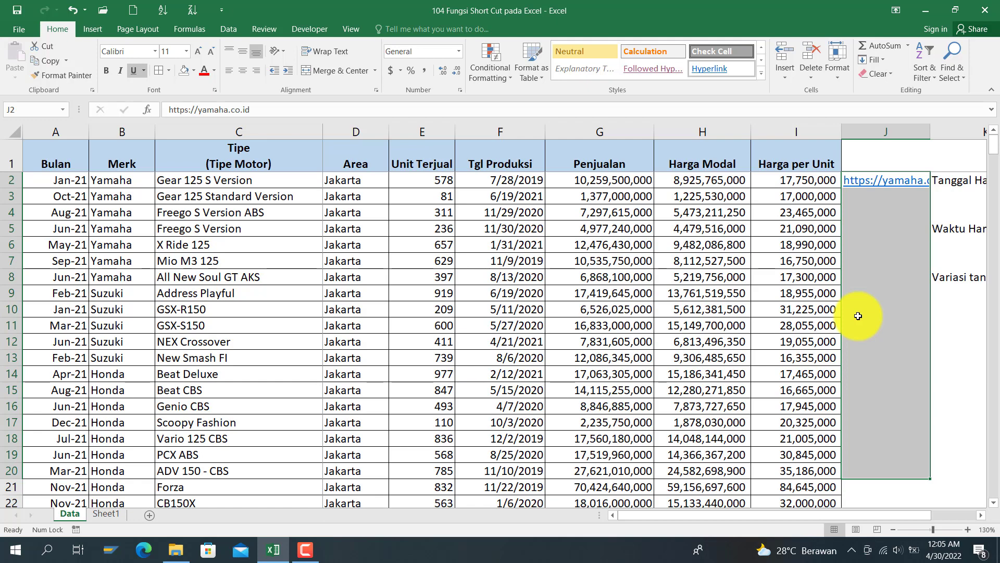
key("ctrl+e")
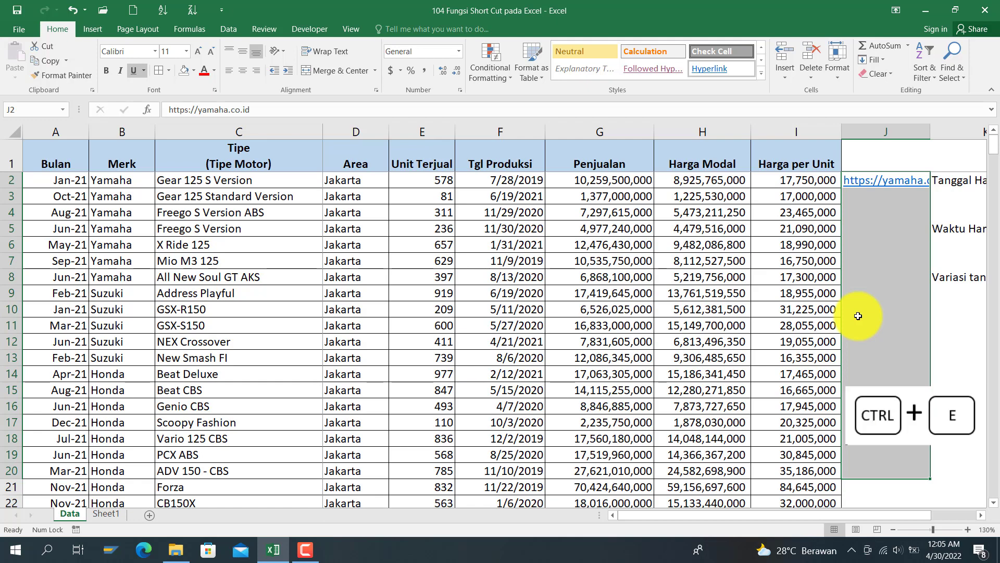
key("ctrl+e")
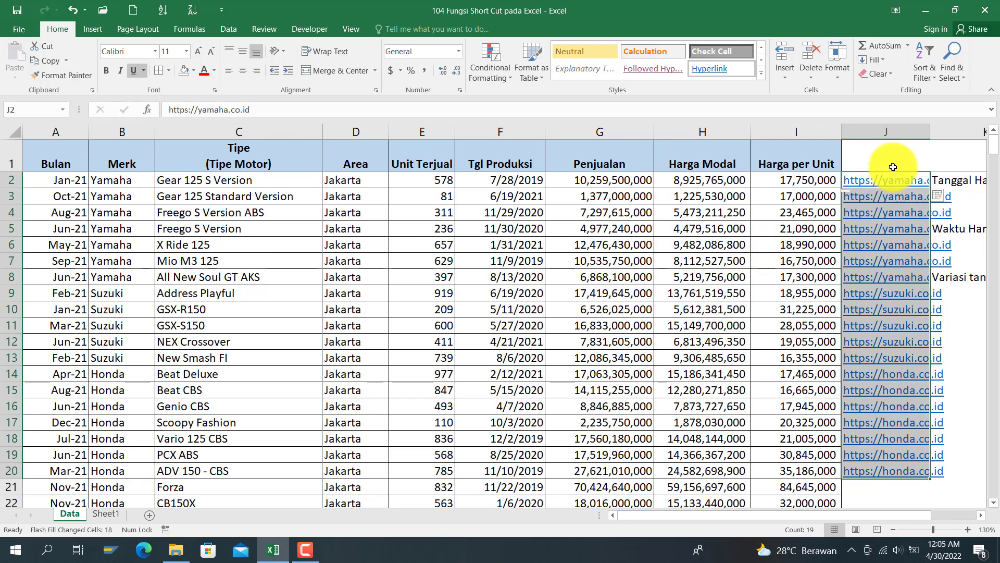
Undo the Flash Fill and the web address entry in J2
key("ctrl+z")
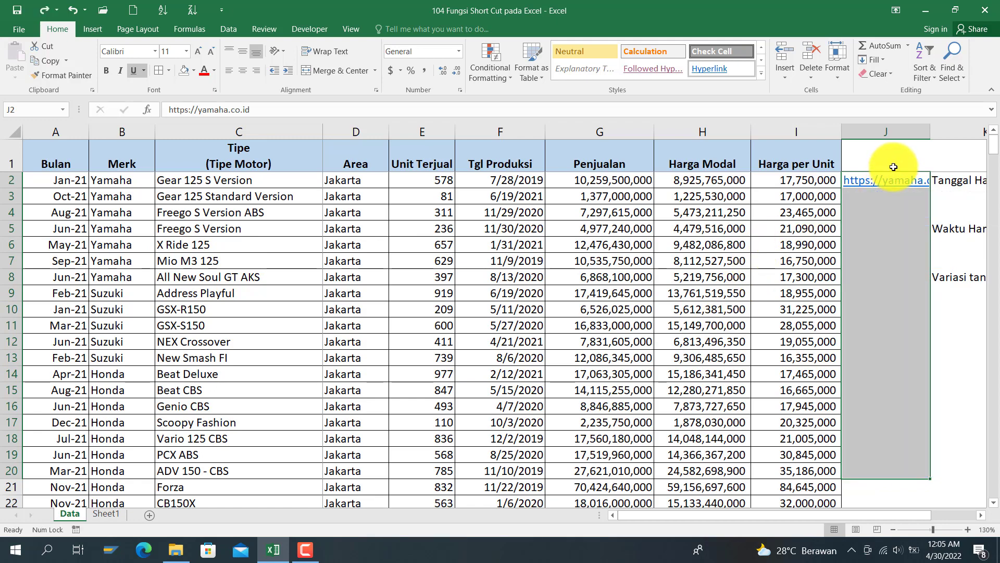
key("ctrl+z")
key("ctrl+z")
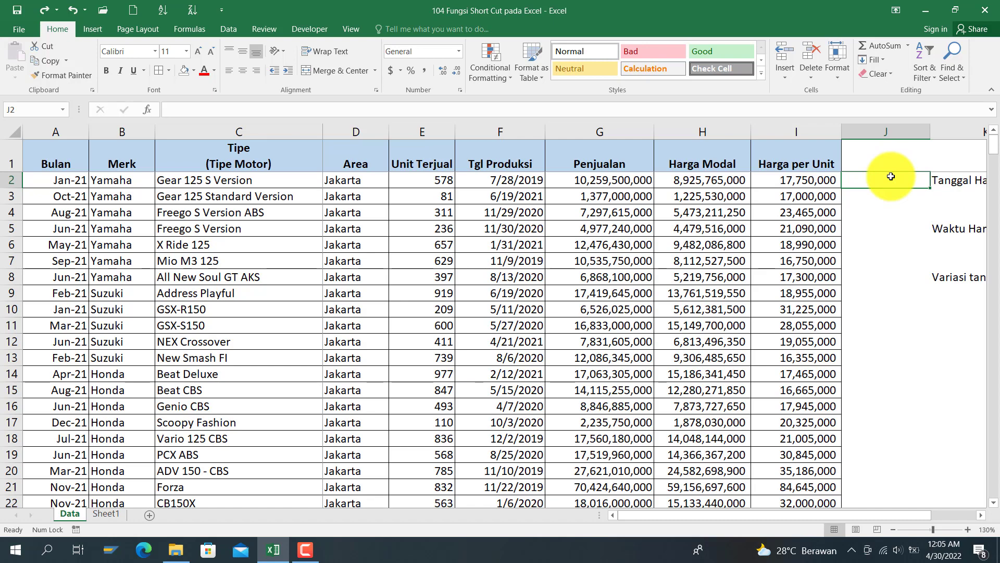
Select the entire Mio M3 125 row, and insert a blank column before the Tipe column
left_click(229, 268)
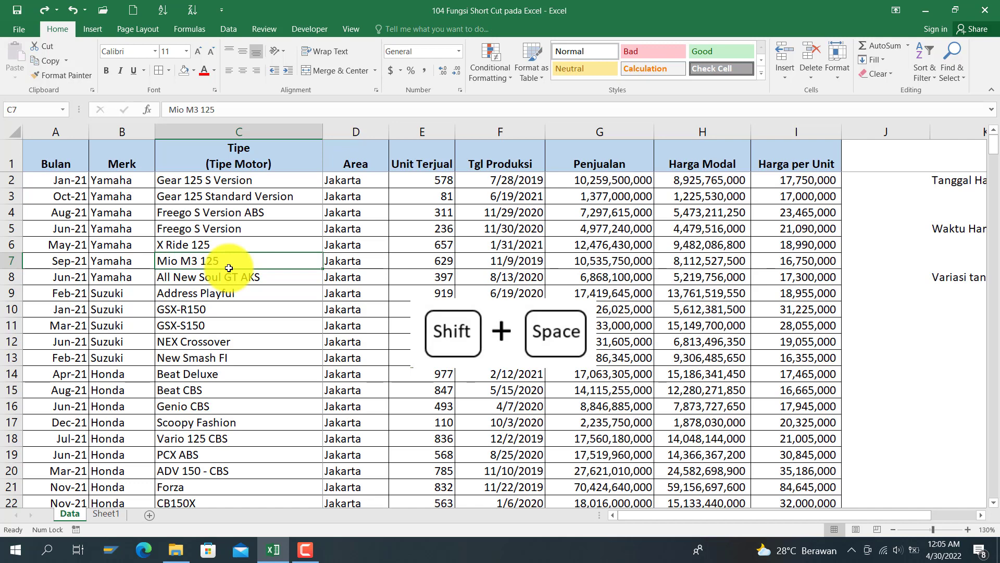
key("shift+space")
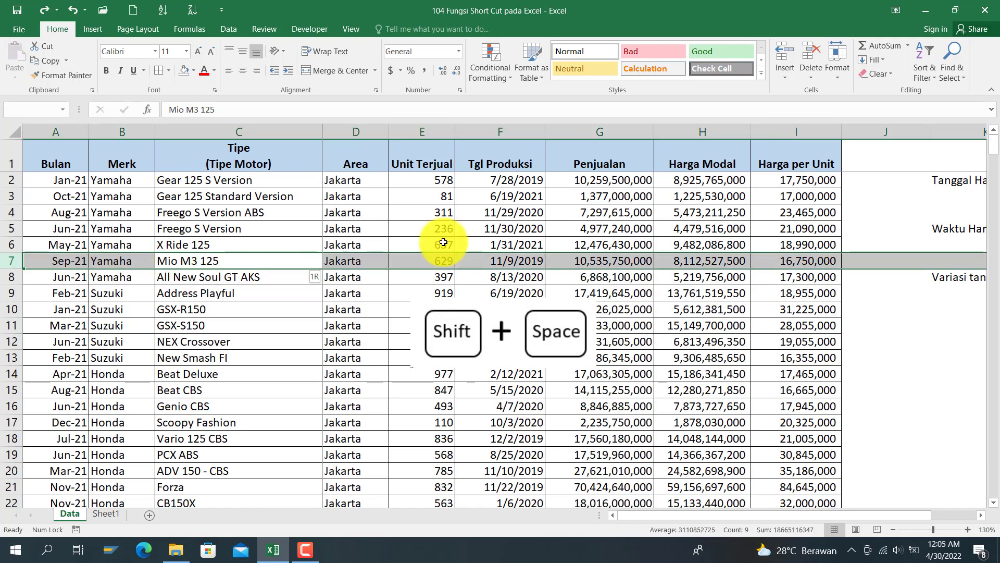
left_click(265, 275)
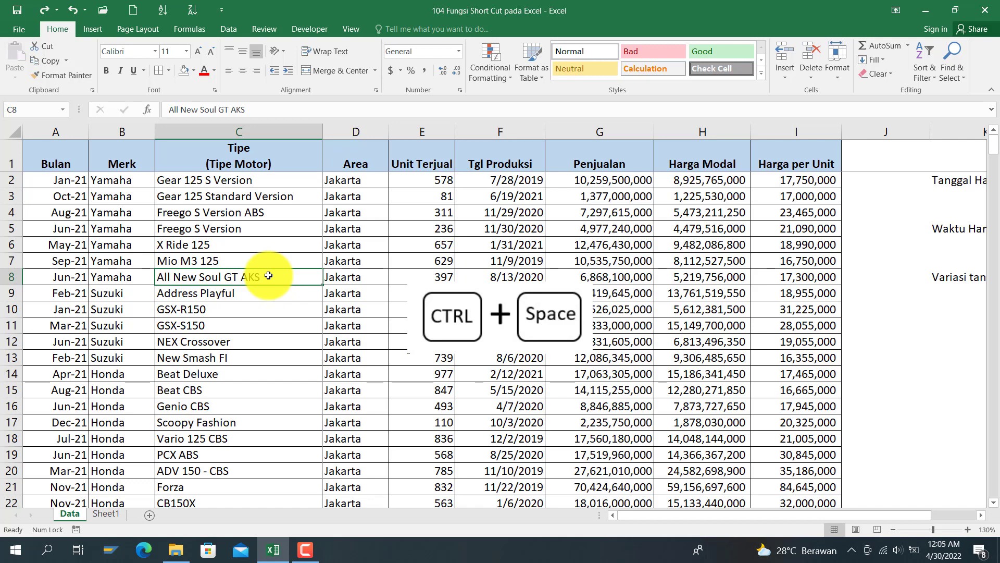
key("ctrl+space")
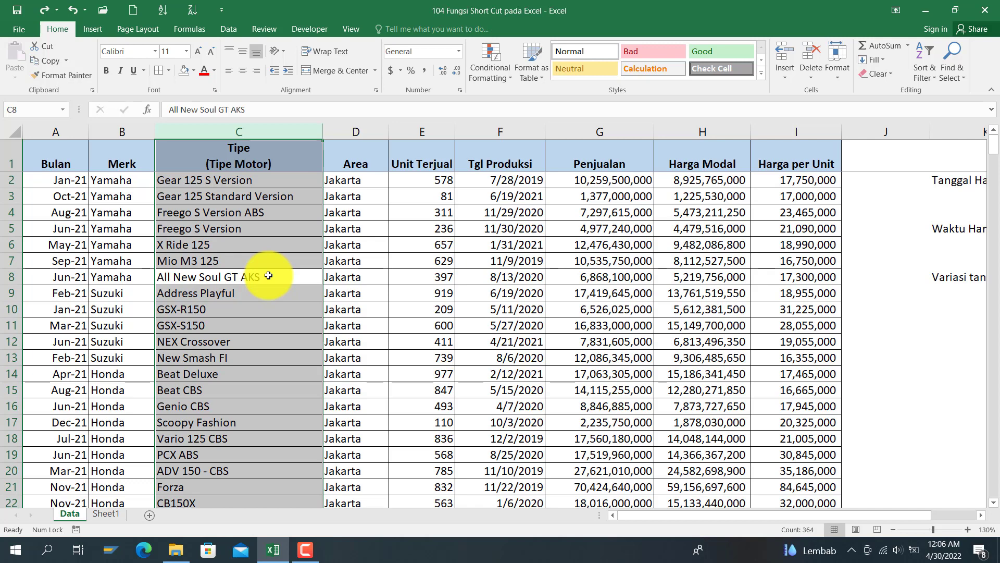
key("ctrl+plus")
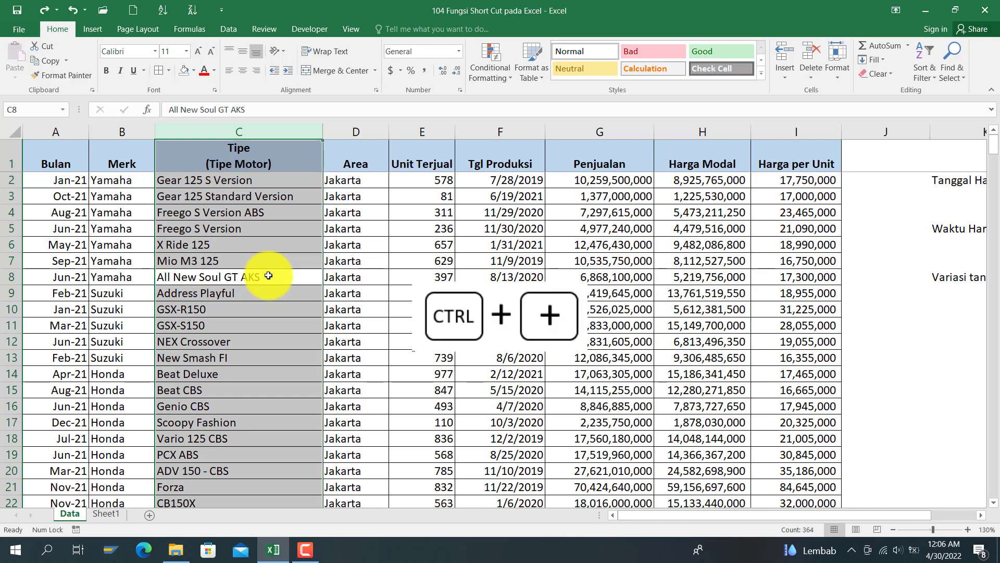
key("ctrl+plus")
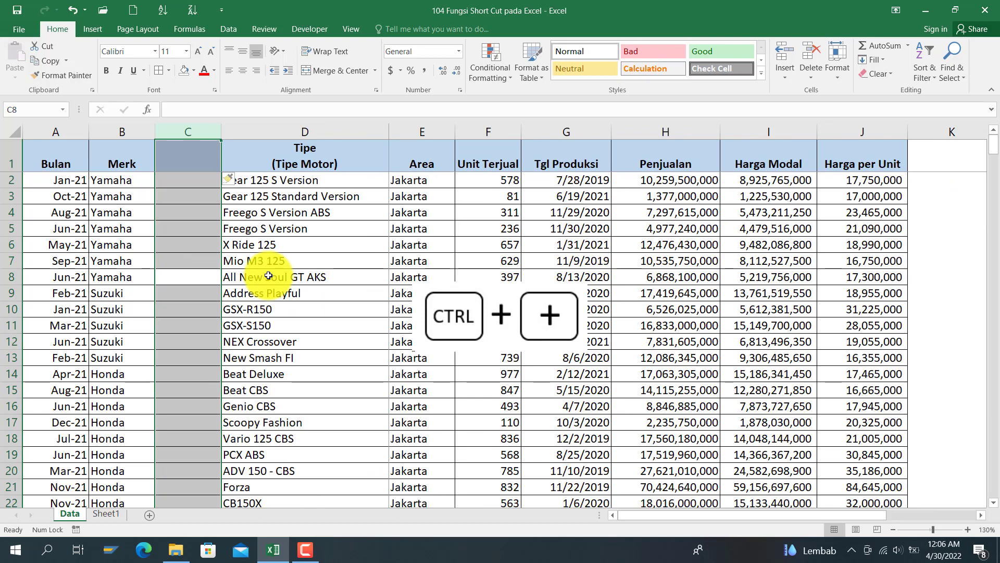
Insert an entire blank row above the All New Soul GT AKS row from cell C8
left_click(208, 280)
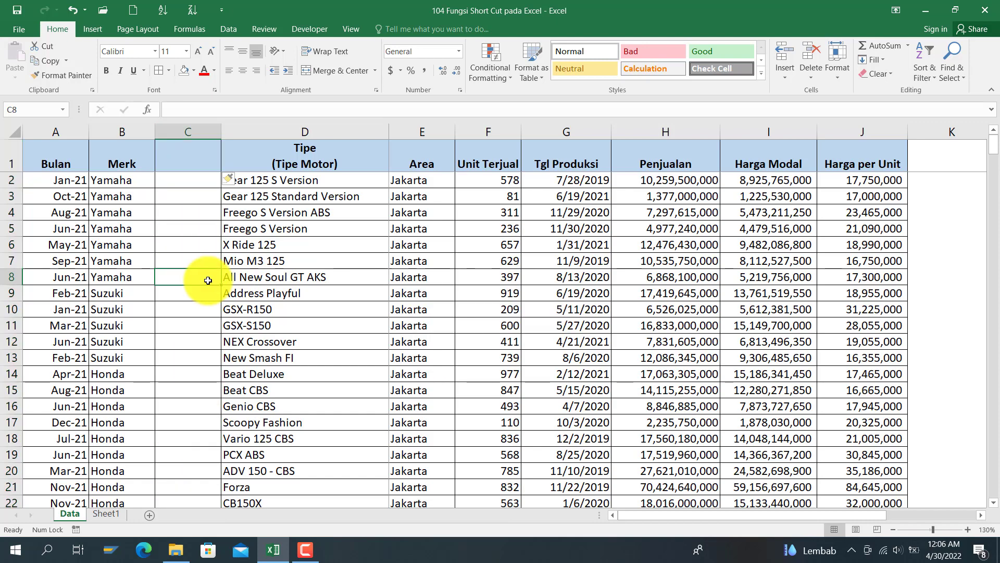
key("ctrl+plus")
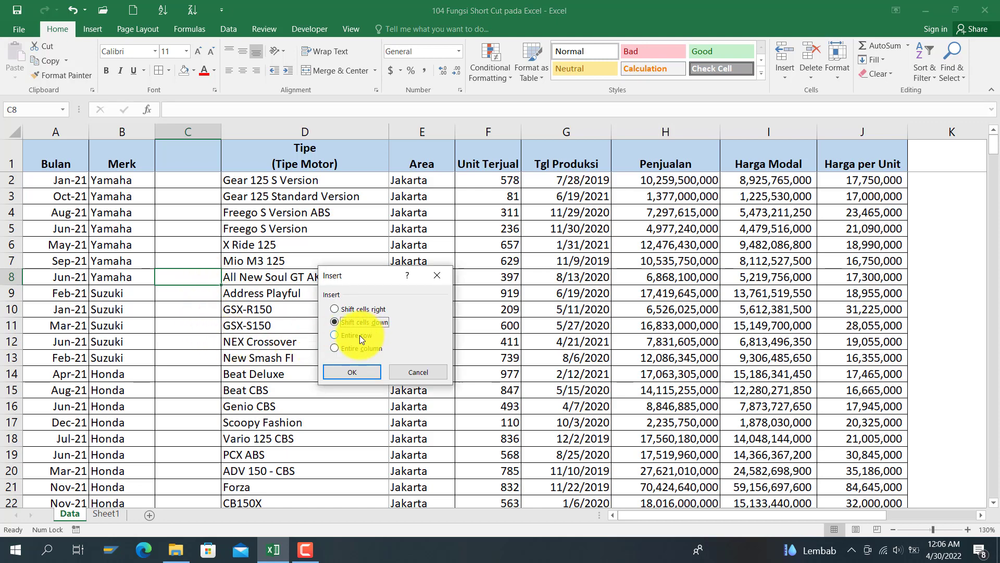
left_click(352, 372)
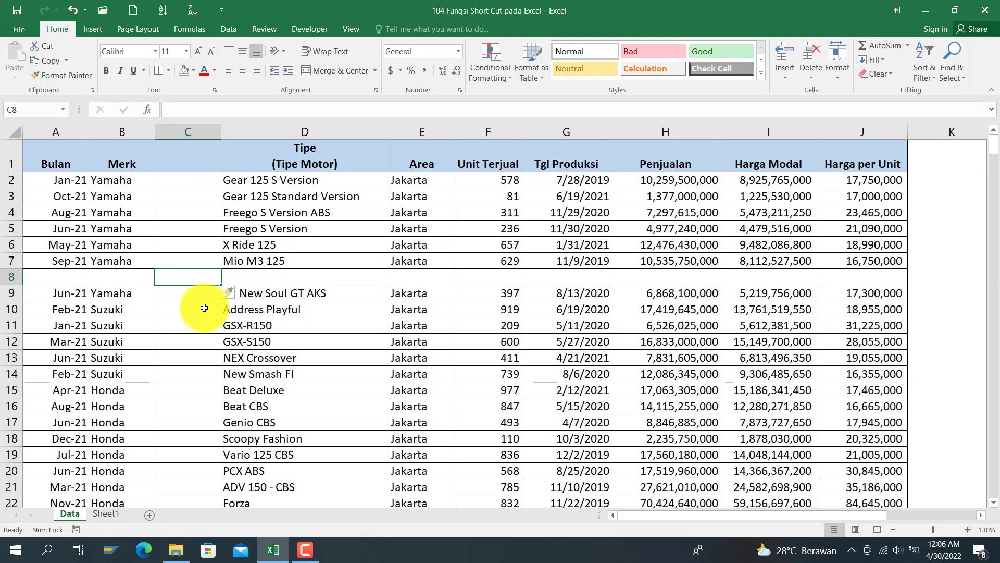
Delete the entire blank row 8
key("ctrl+minus")
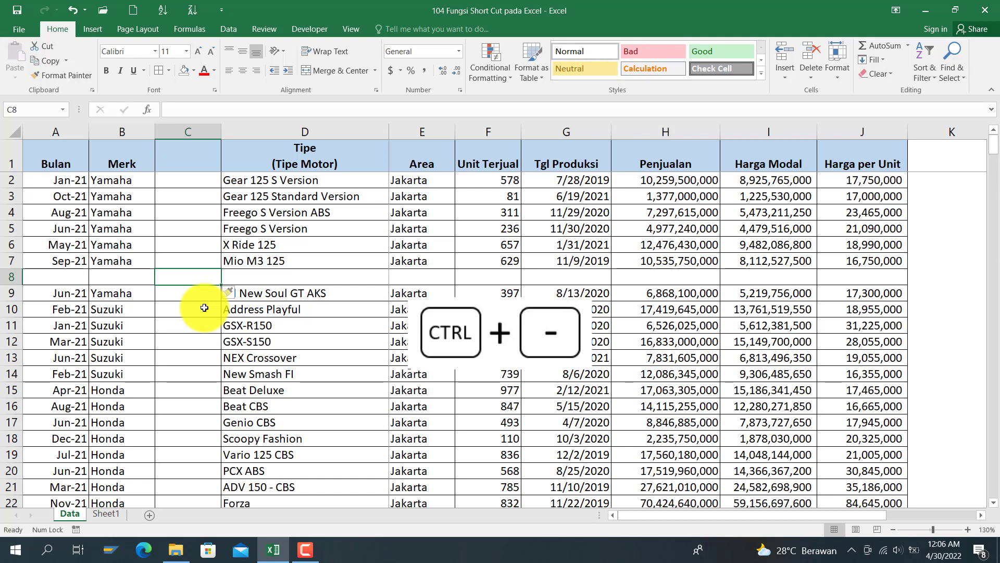
key("ctrl+minus")
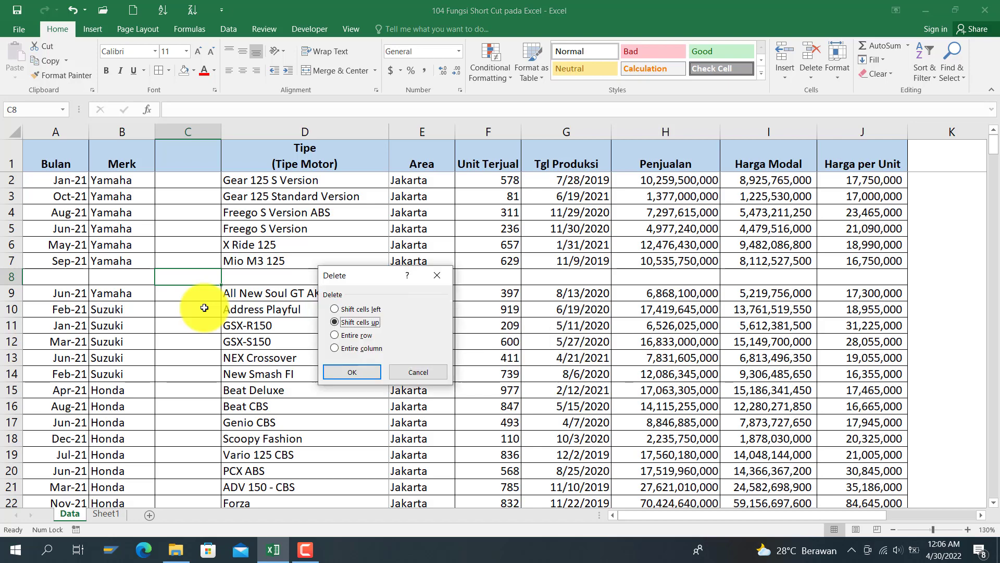
left_click(358, 334)
left_click(352, 370)
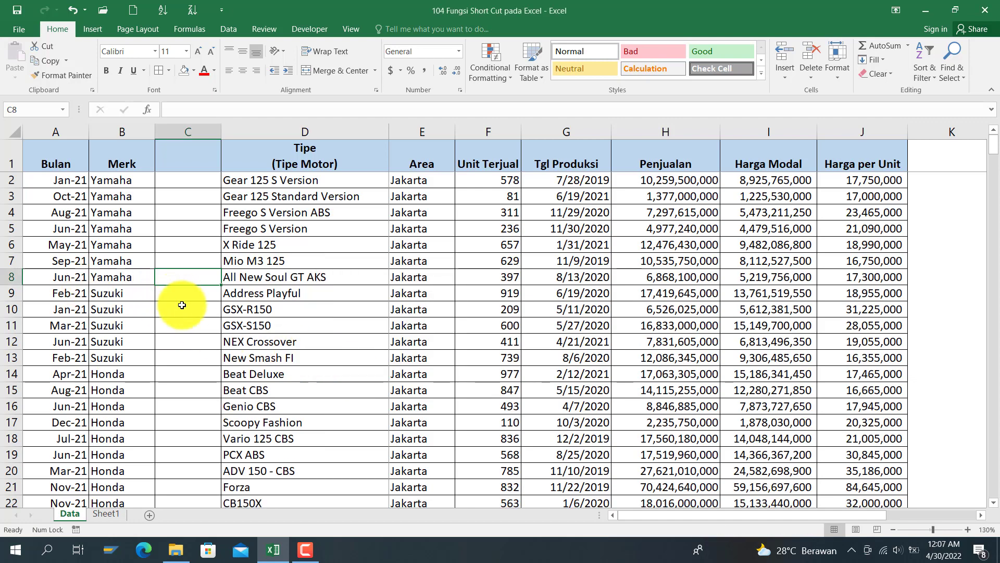
Delete the entire blank column C between Merk and Tipe
key("ctrl+minus")
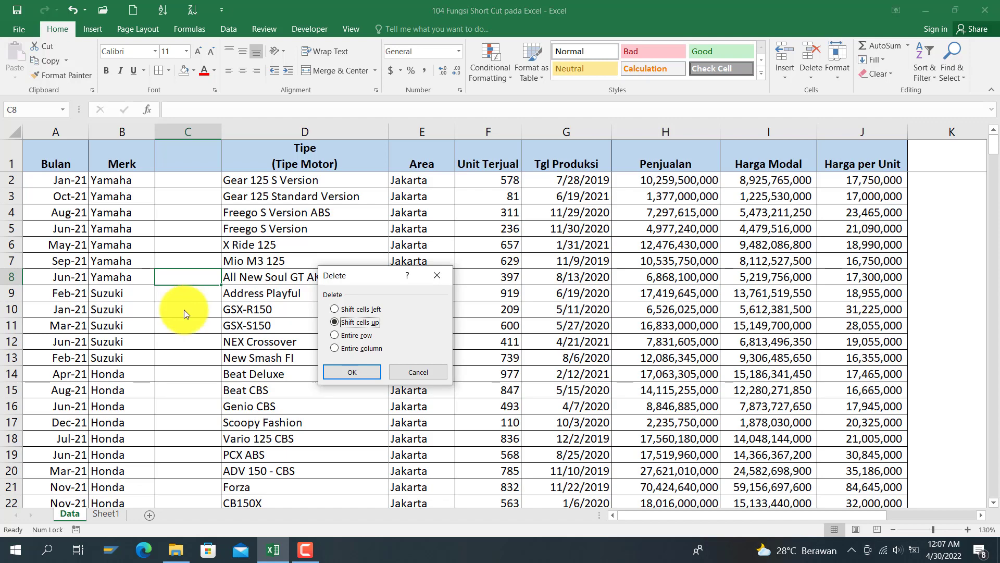
left_click(339, 352)
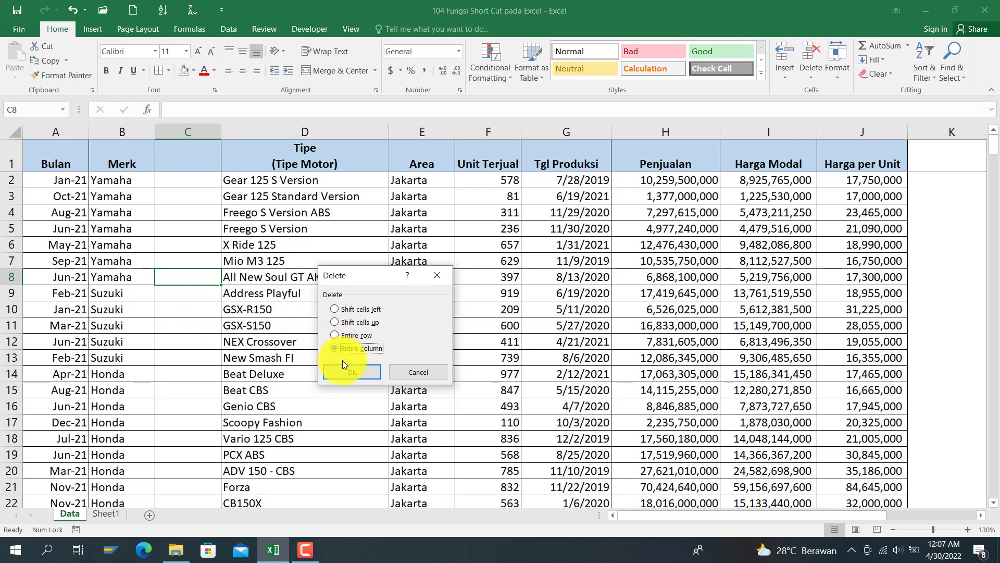
left_click(345, 373)
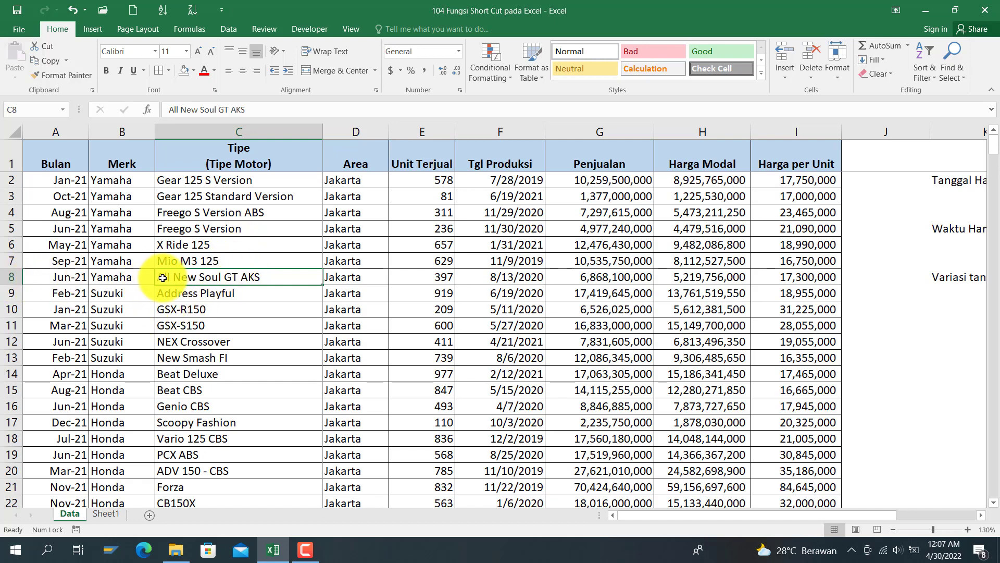
Select the entire All New Soul GT AKS row, starting from cell A8
left_click(51, 279)
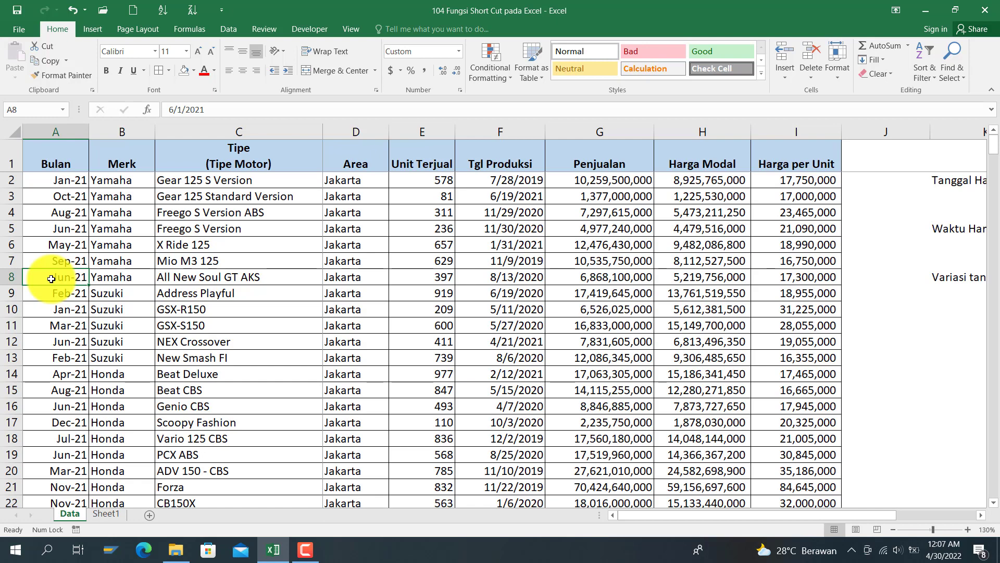
key("shift+space")
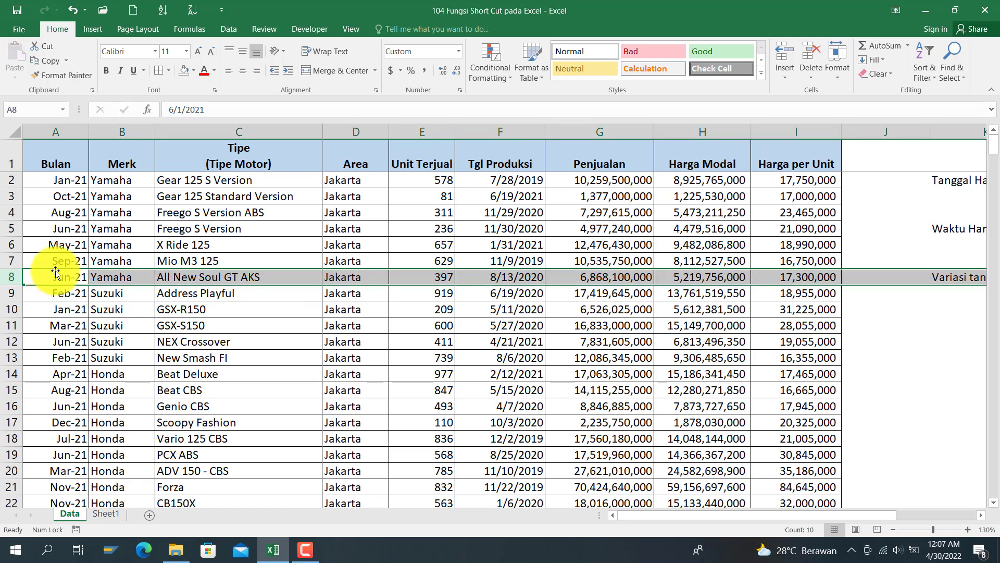
Try moving the selected row between the Gear 125 S Version and Gear 125 Standard Version rows, and undo the move
left_click_drag(56, 270, 73, 180)
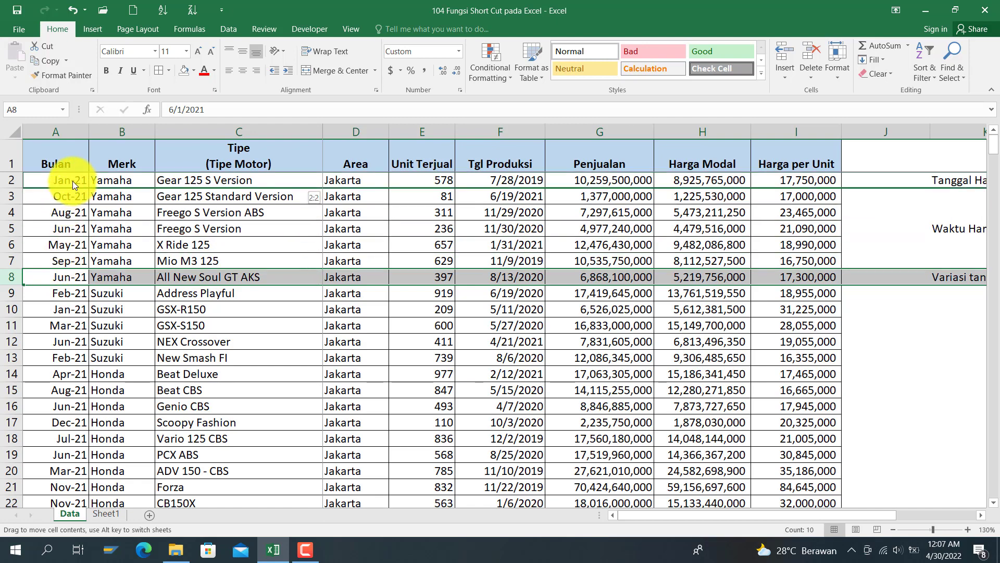
key("shift")
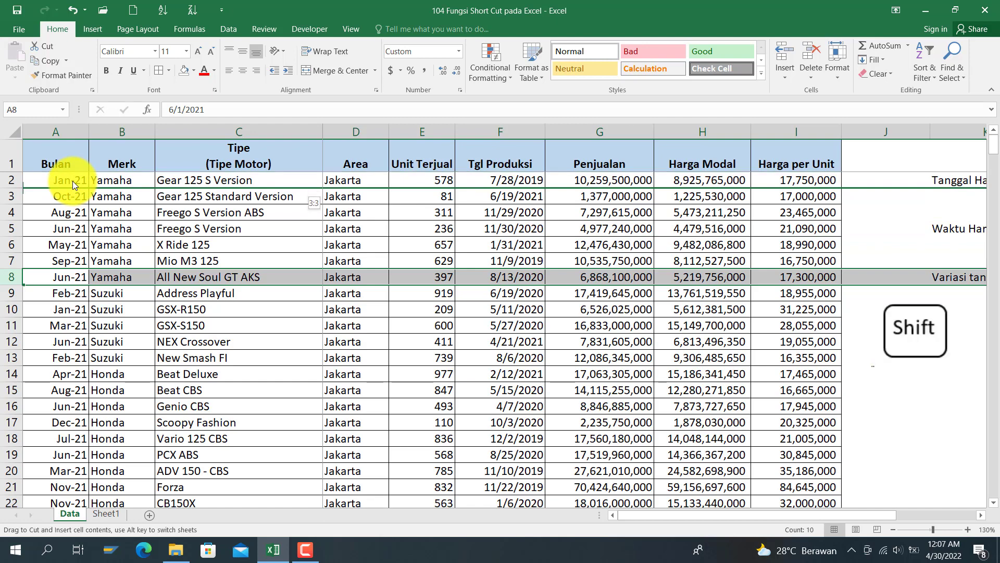
left_click_drag(73, 181, 73, 180)
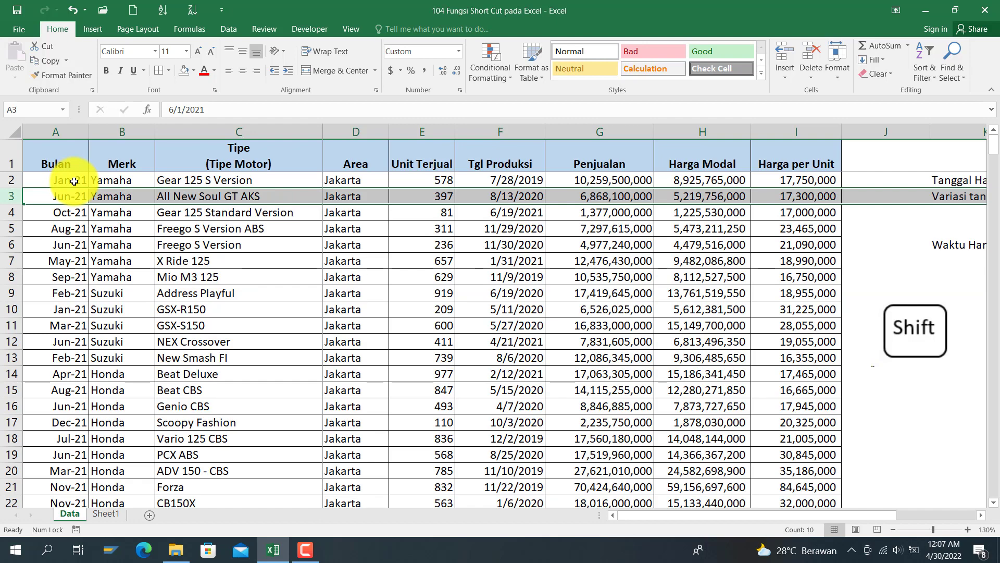
key("ctrl+z")
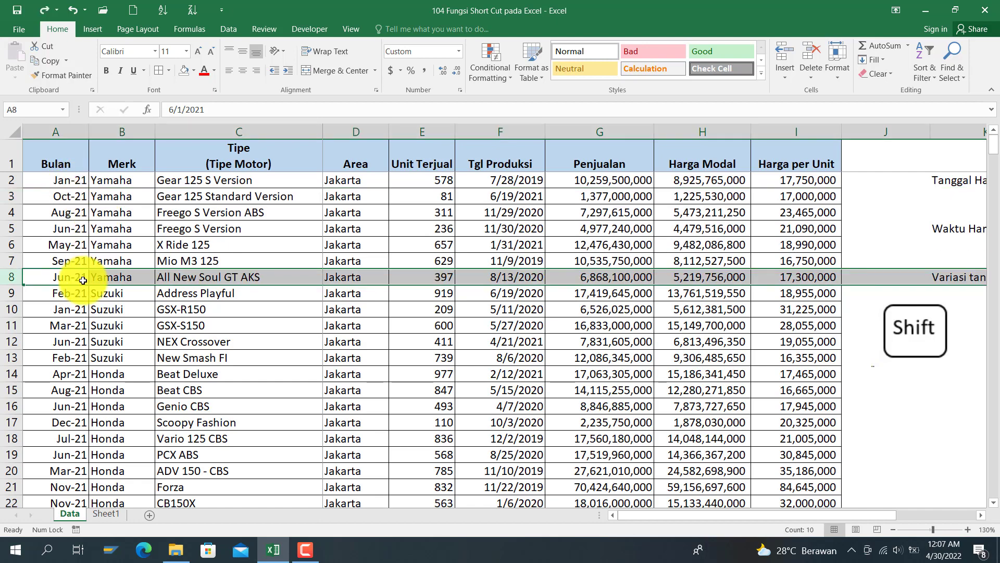
Try moving the selected row onto the Gear 125 S Version row without inserting it, and cancel the data replacement
left_click_drag(98, 269, 96, 186)
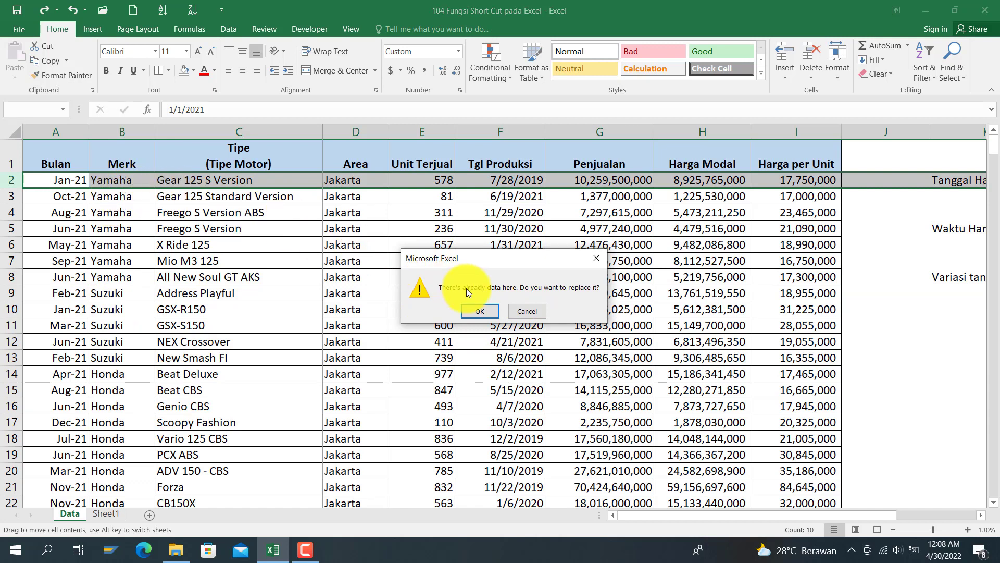
left_click(531, 311)
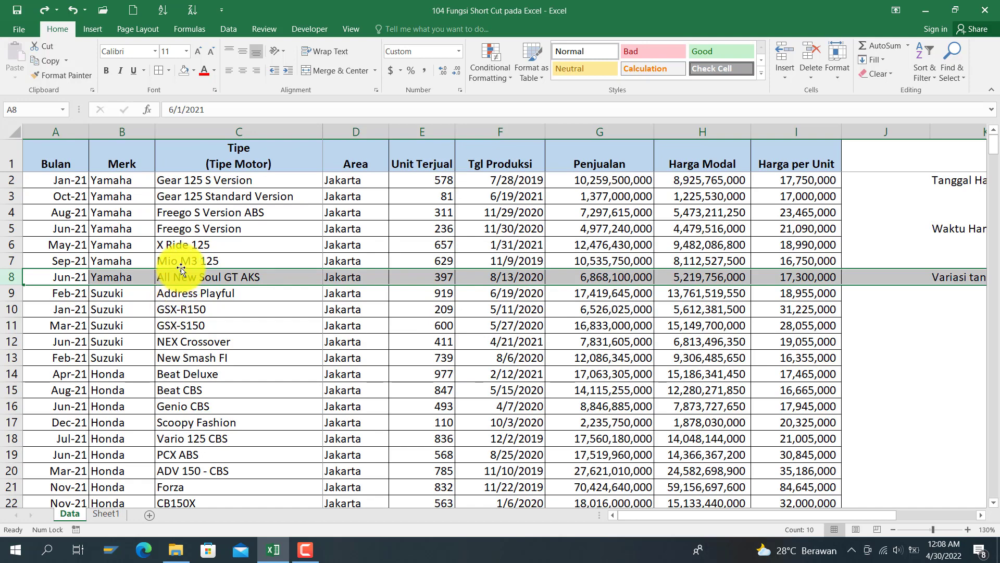
Cut and insert the All New Soul GT AKS row between the Gear 125 S Version and Gear 125 Standard Version rows
left_click_drag(180, 269, 181, 191)
key("shift")
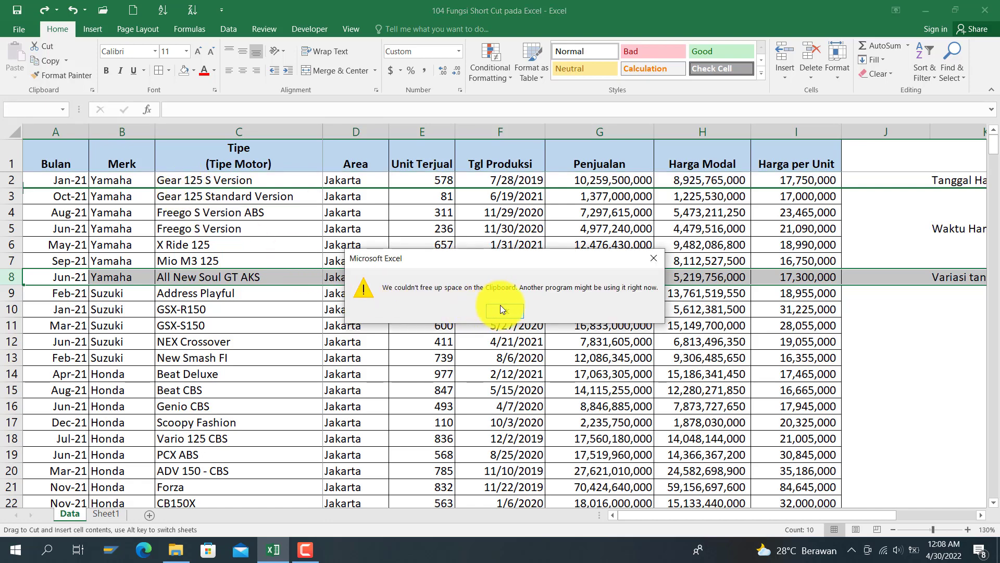
left_click(502, 309)
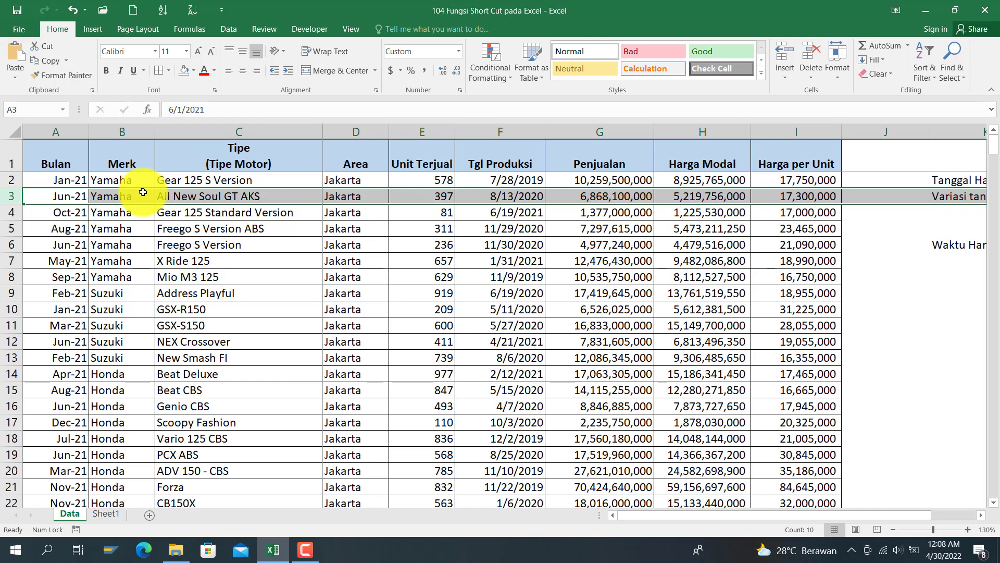
Hide the Tipe column and row 3 of the sales table
left_click(206, 197)
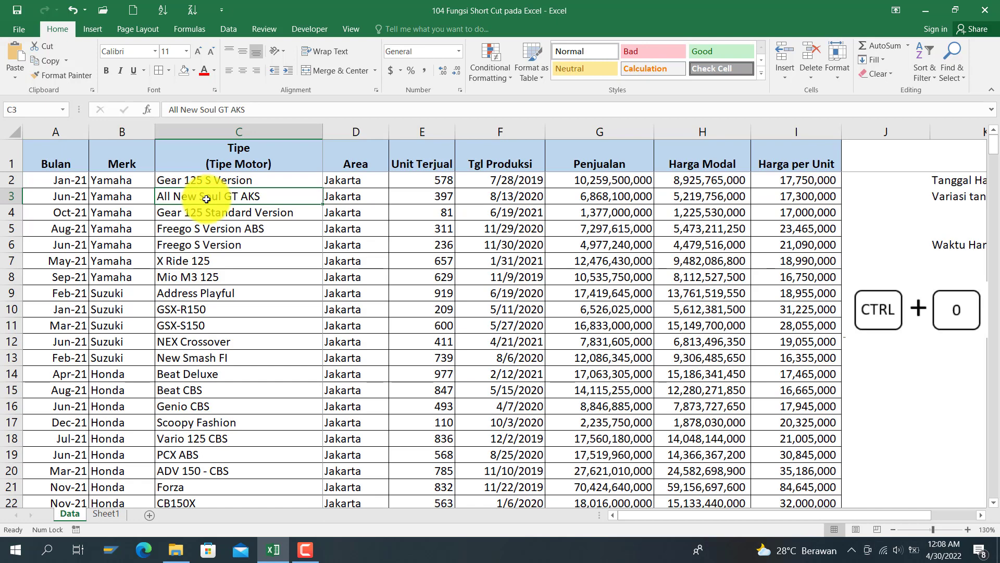
key("ctrl+0")
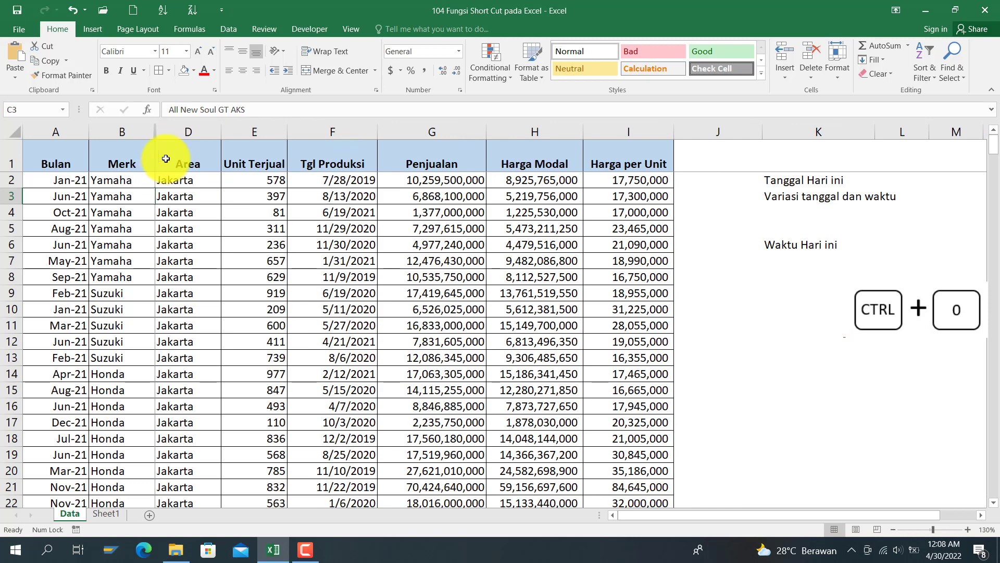
left_click(175, 195)
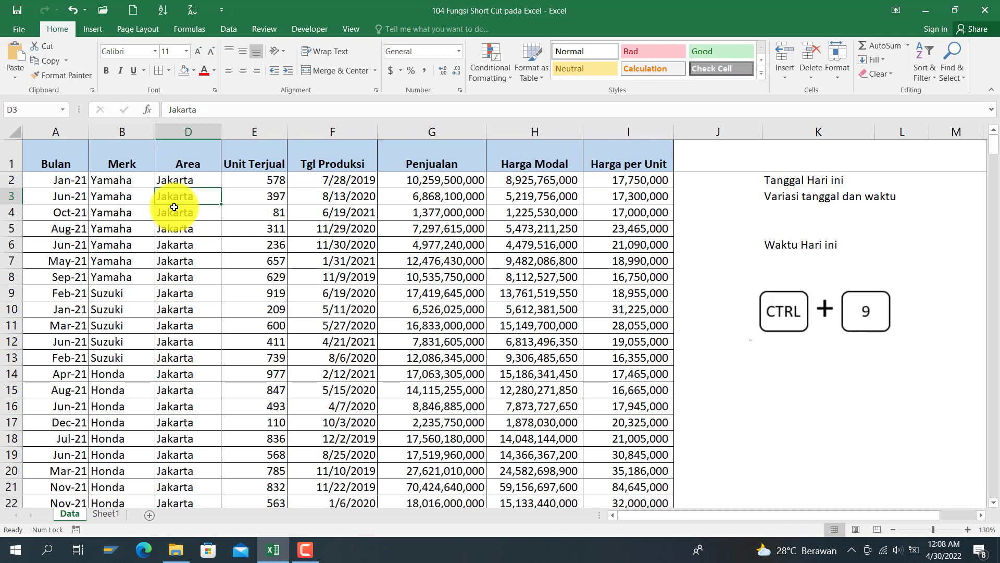
key("ctrl+9")
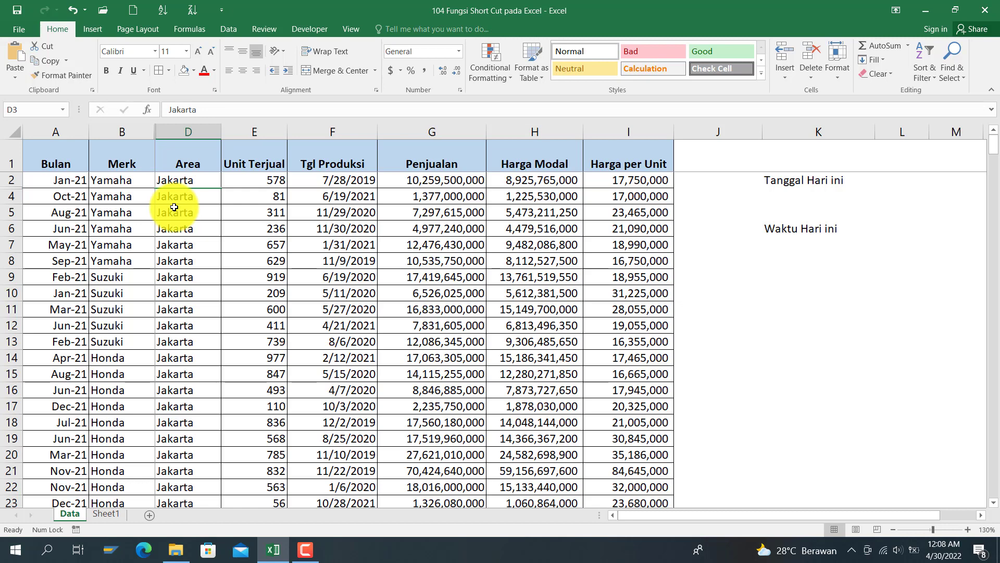
key("alt+semicolon")
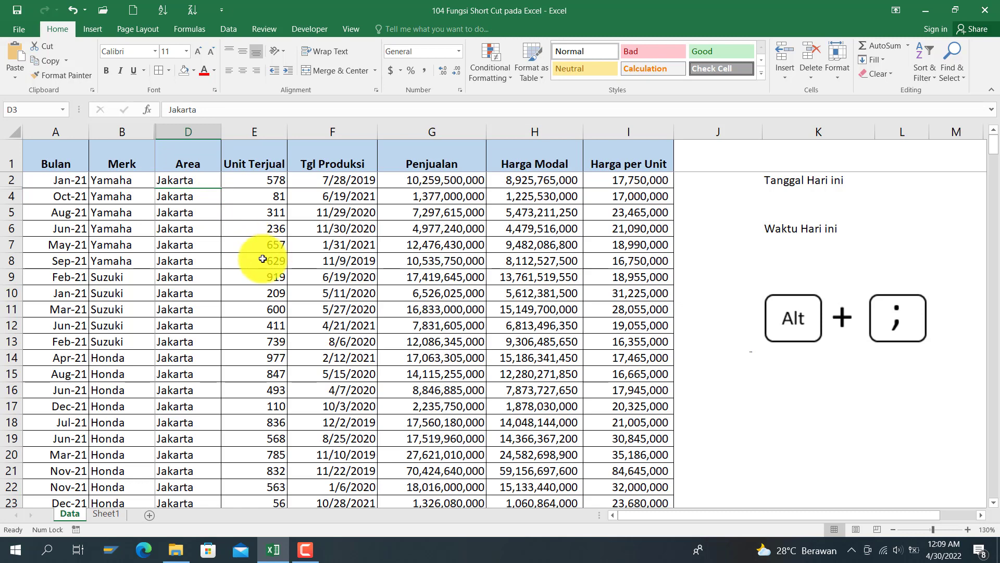
key("ctrl+a")
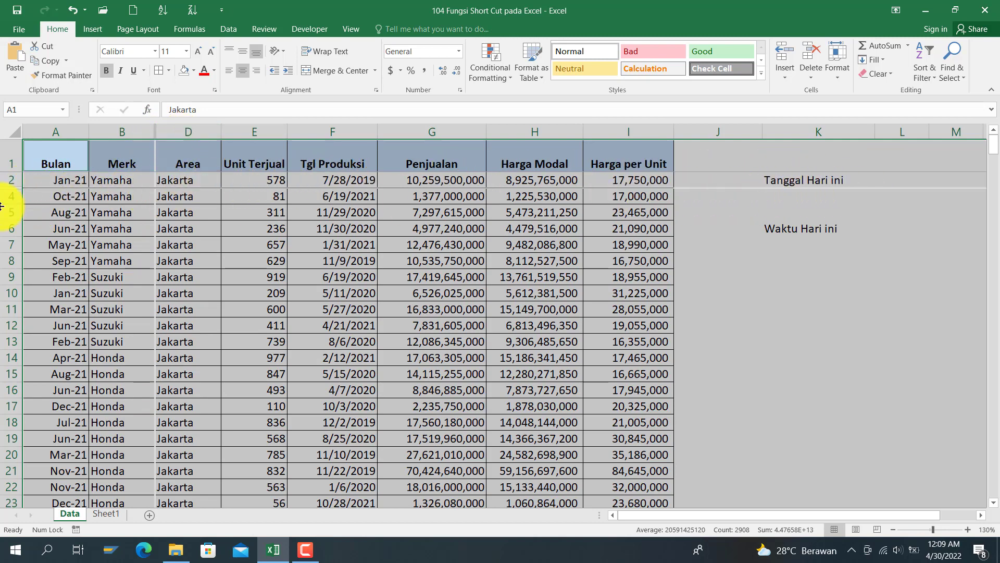
left_click(50, 218)
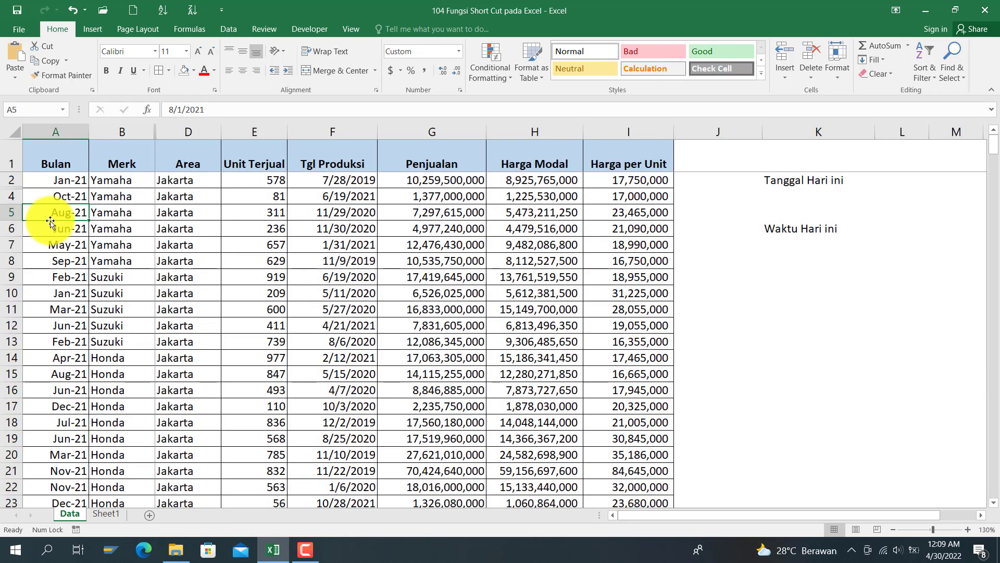
Select the whole sales table and unhide its hidden row 3 and column C
left_click(207, 260)
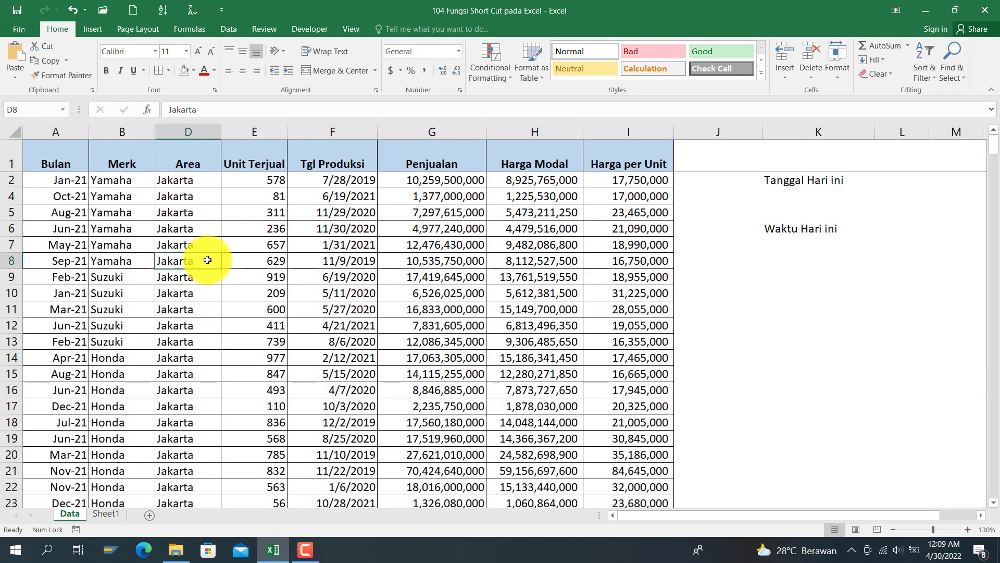
key("ctrl+a")
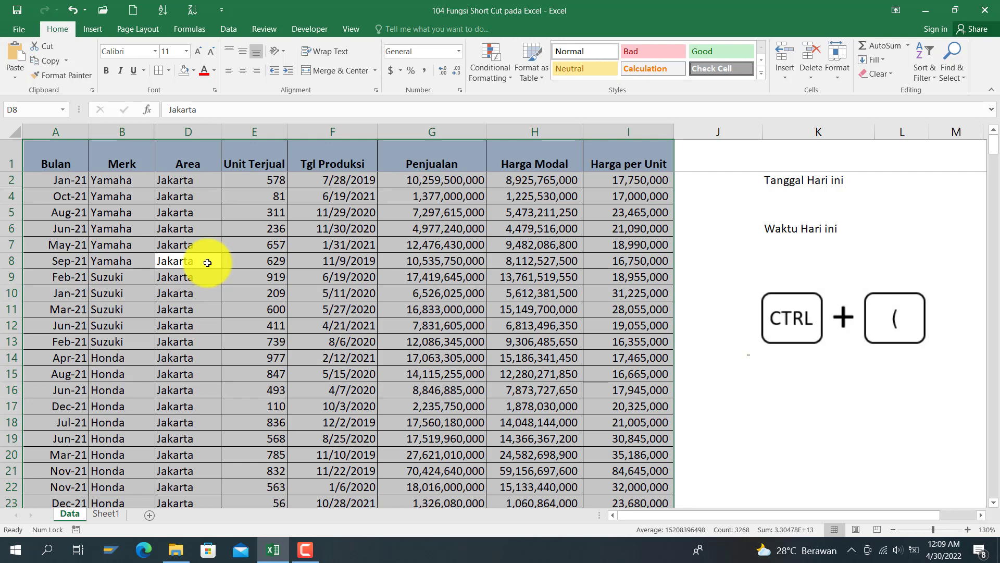
key("ctrl+shift+9")
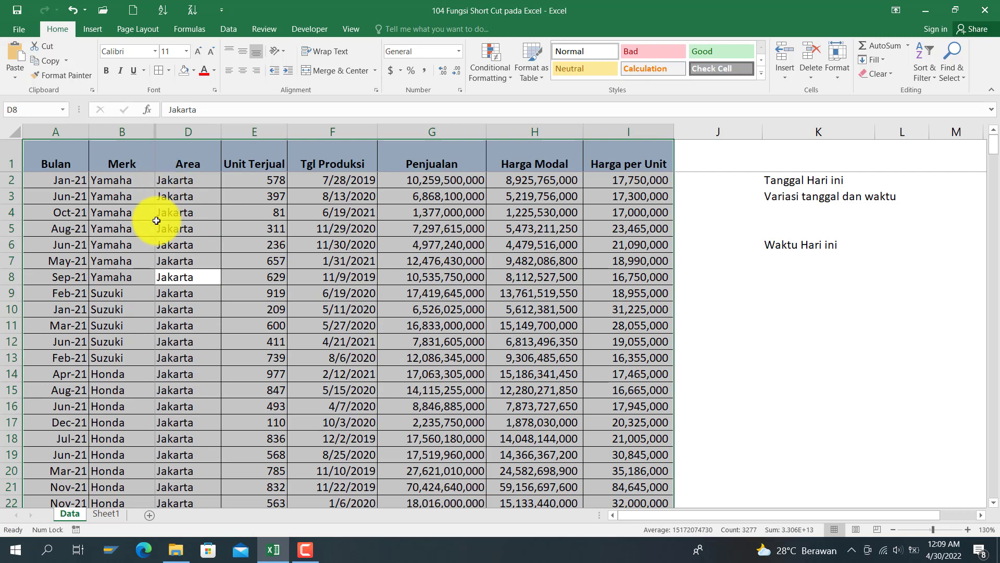
key("ctrl+shift+0")
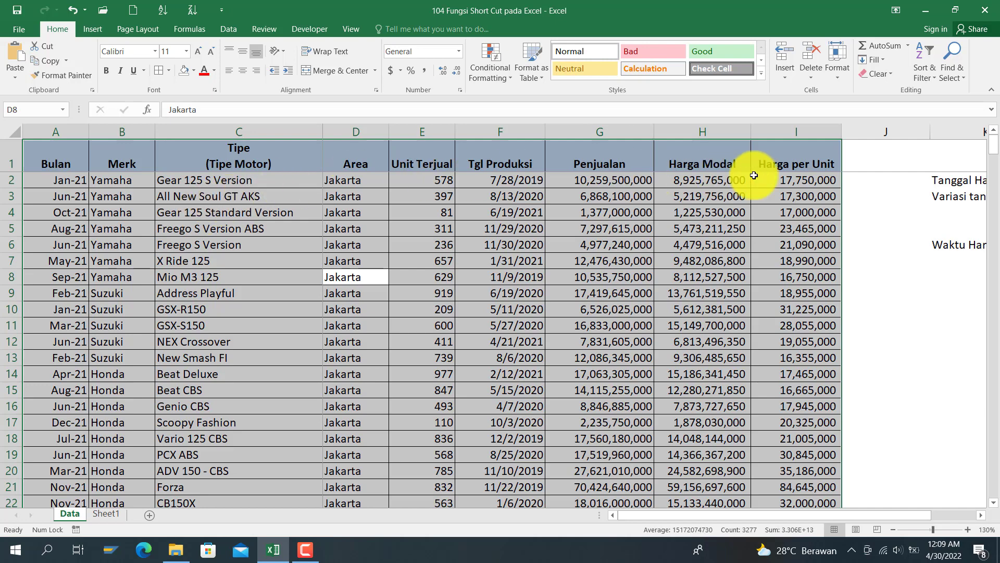
Insert the current date 4/30/2022 in cell L2 beside Tanggal Hari ini
left_click(895, 193)
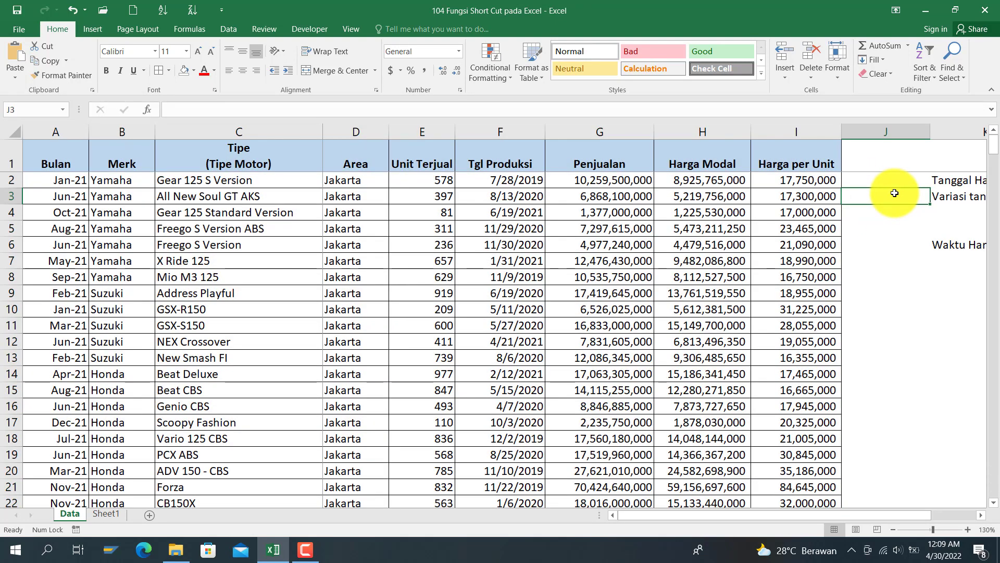
key("Right")
key("Right")
key("Right")
key("Left")
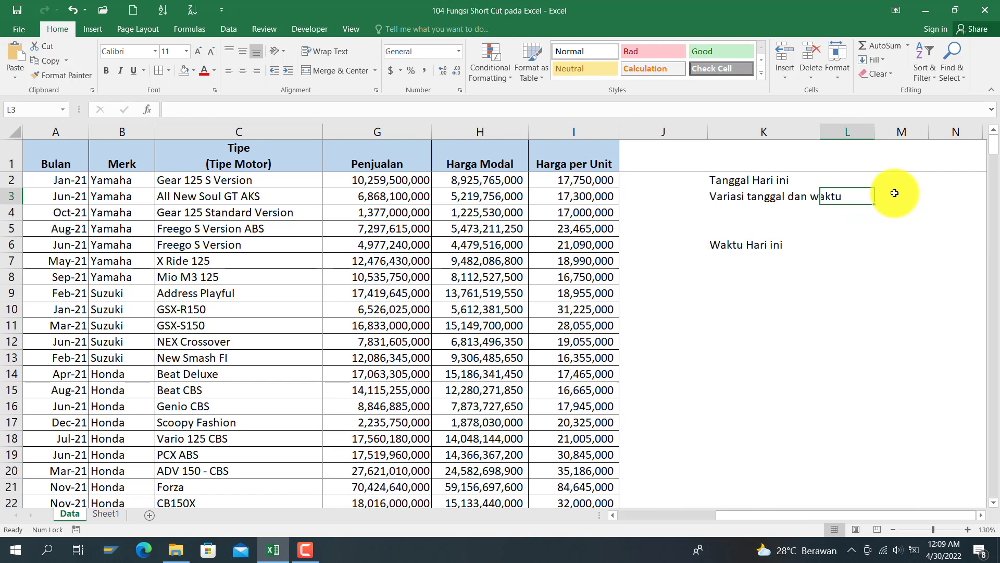
key("Up")
key("Up")
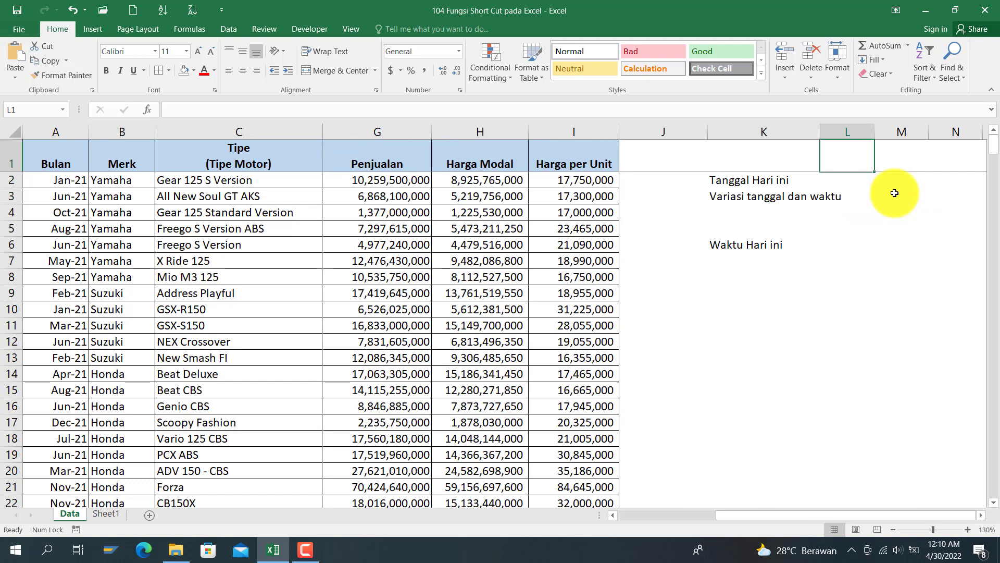
key("Down")
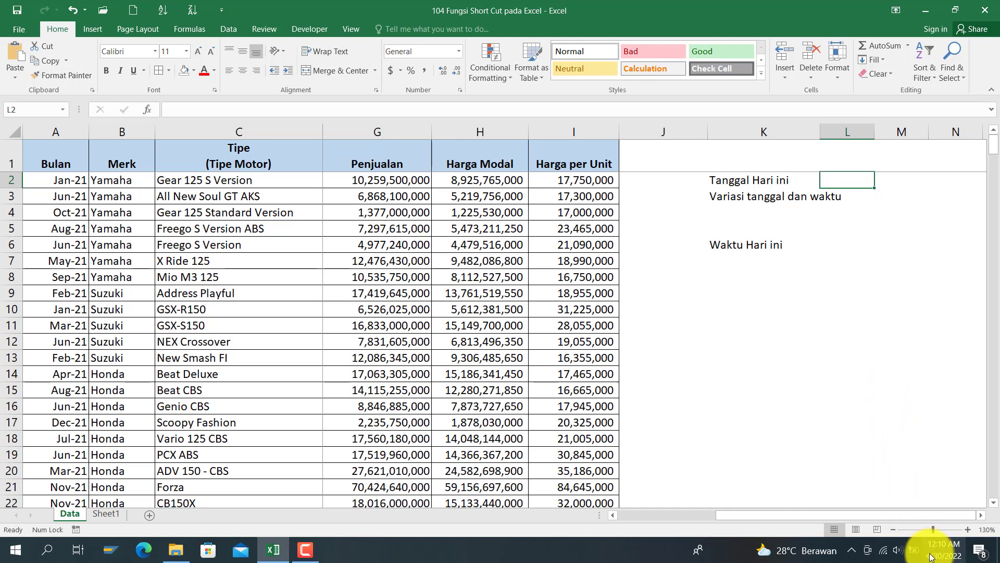
mouse_move(932, 561)
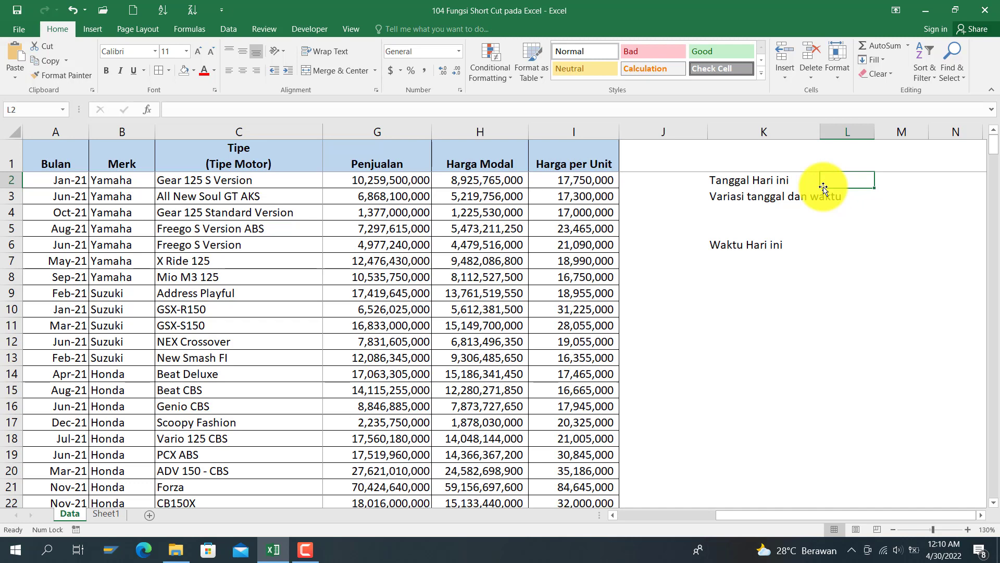
key("ctrl+semicolon")
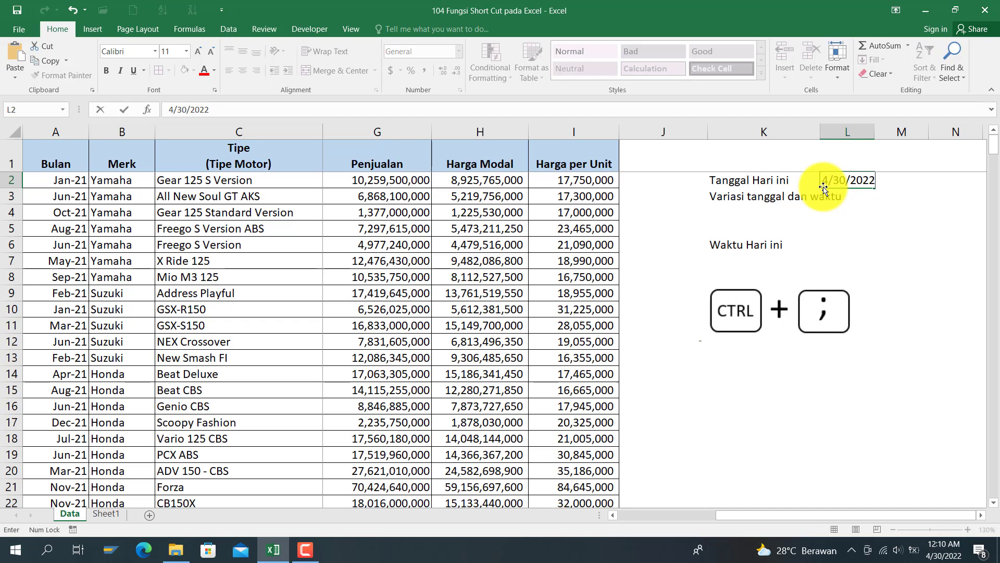
left_click(833, 357)
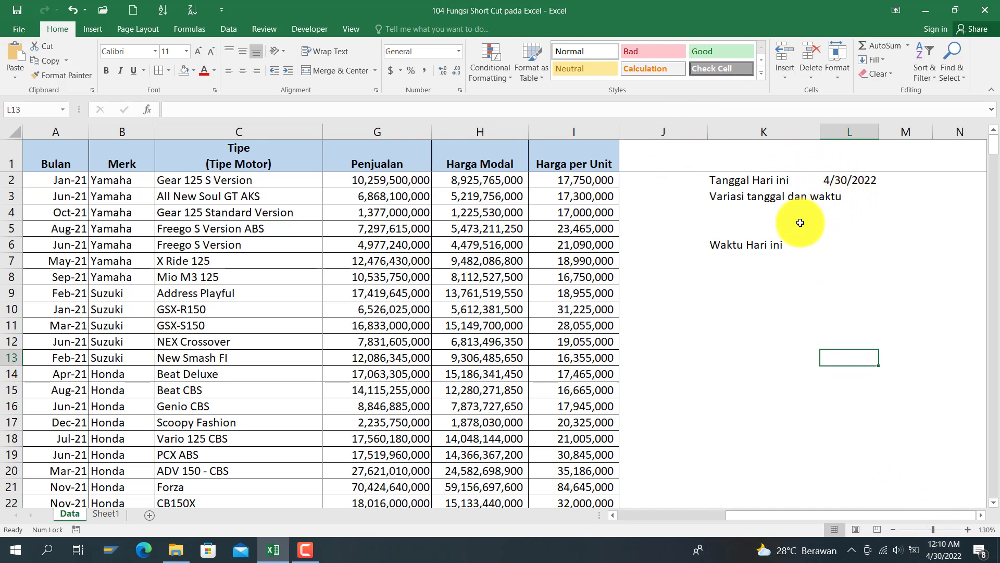
Insert the current time 12:10 AM in cell L6 beside Waktu Hari ini
left_click(855, 250)
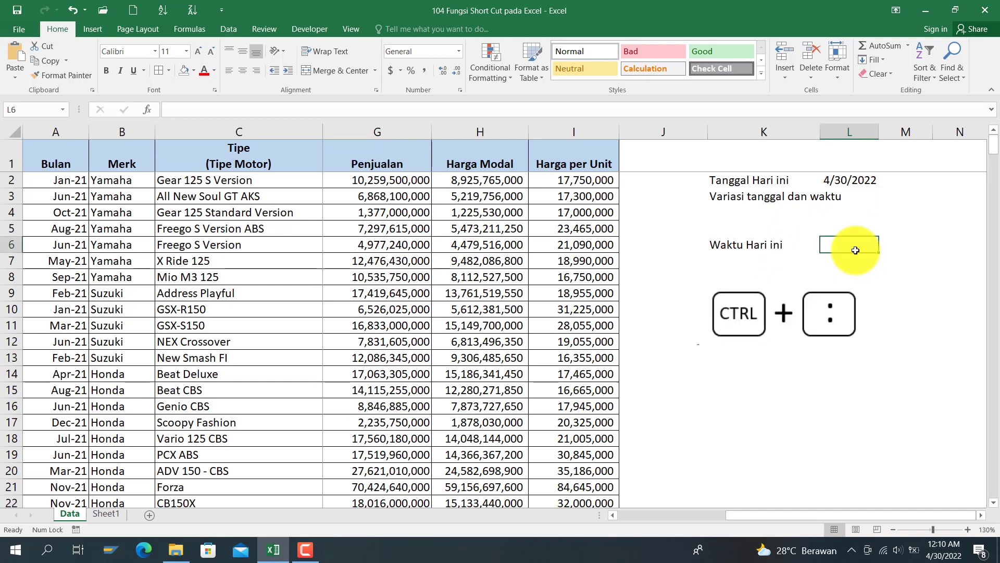
key("ctrl+shift+semicolon")
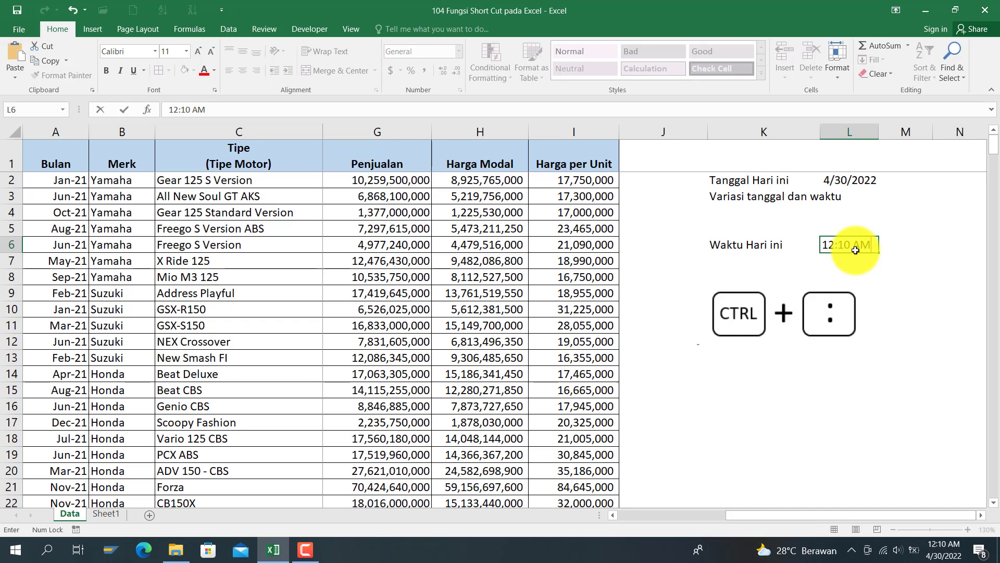
Insert the current date 4/30/2022 followed by the current time in cell L3 beside Variasi tanggal dan waktu
left_click(859, 196)
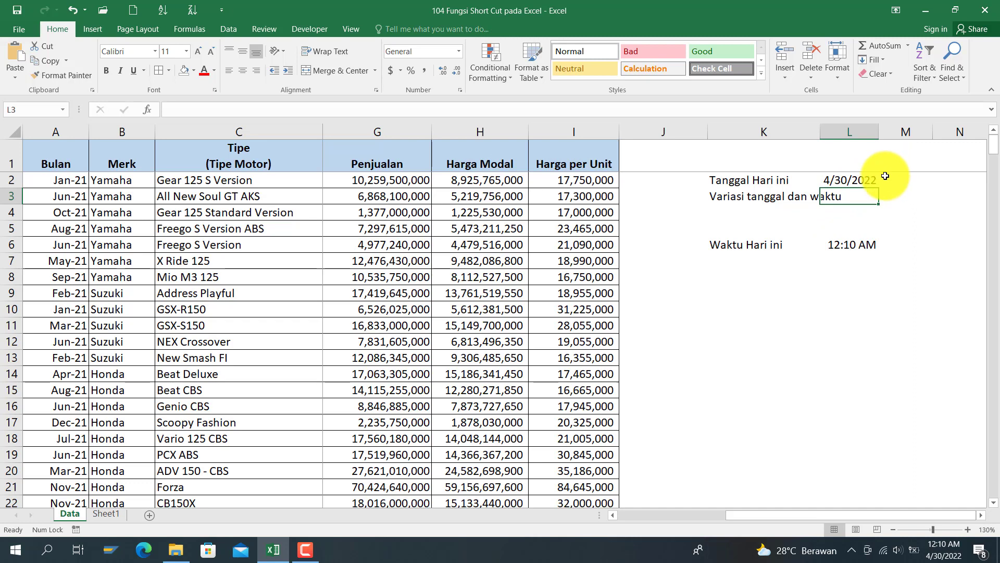
key("ctrl+semicolon")
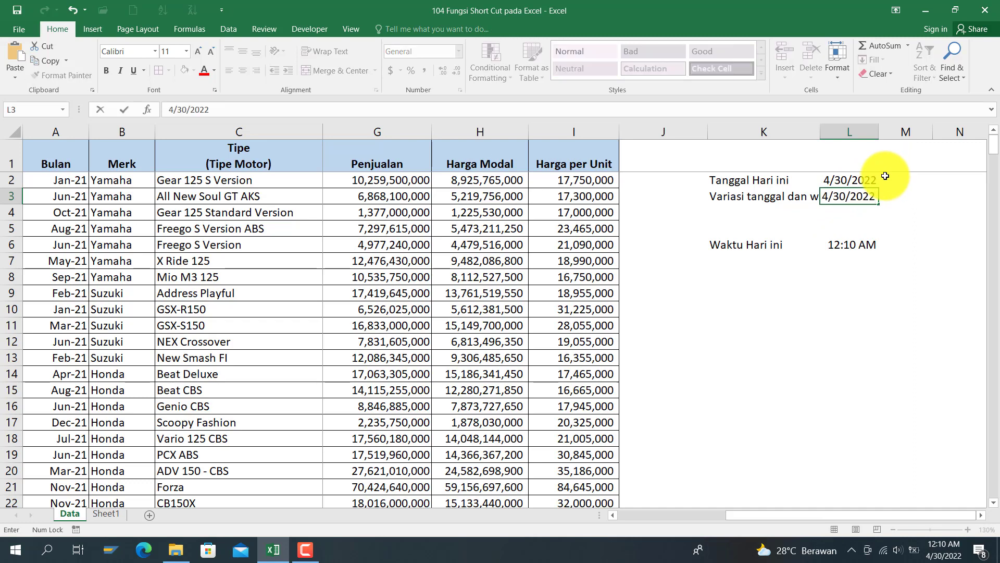
left_click(238, 108)
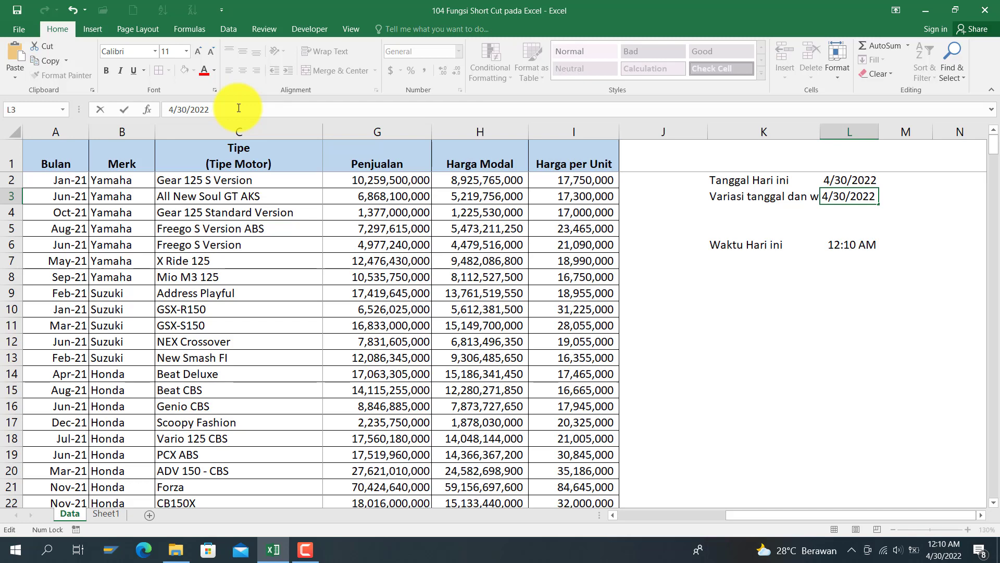
key("ctrl+shift+semicolon")
key("Return")
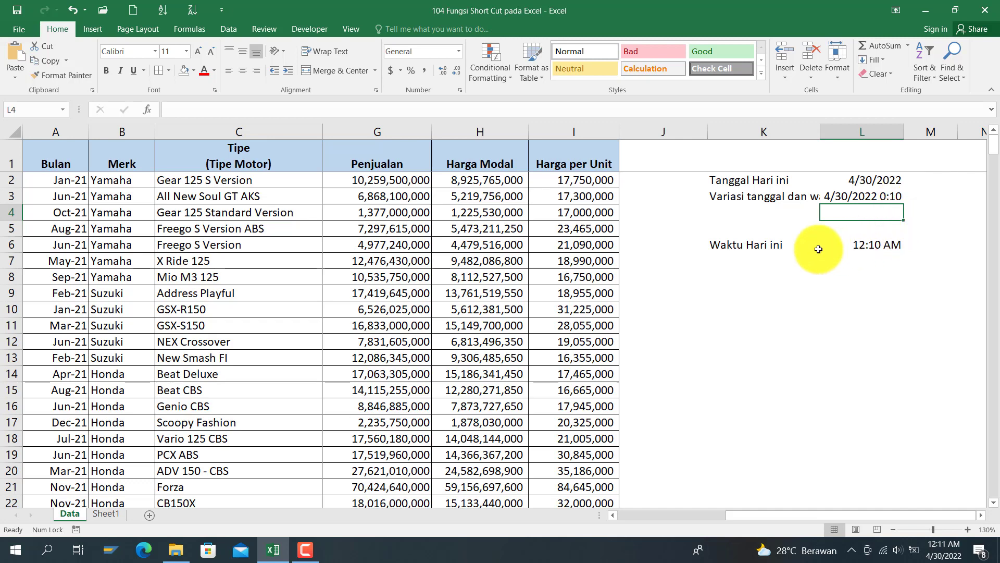
left_click(797, 250)
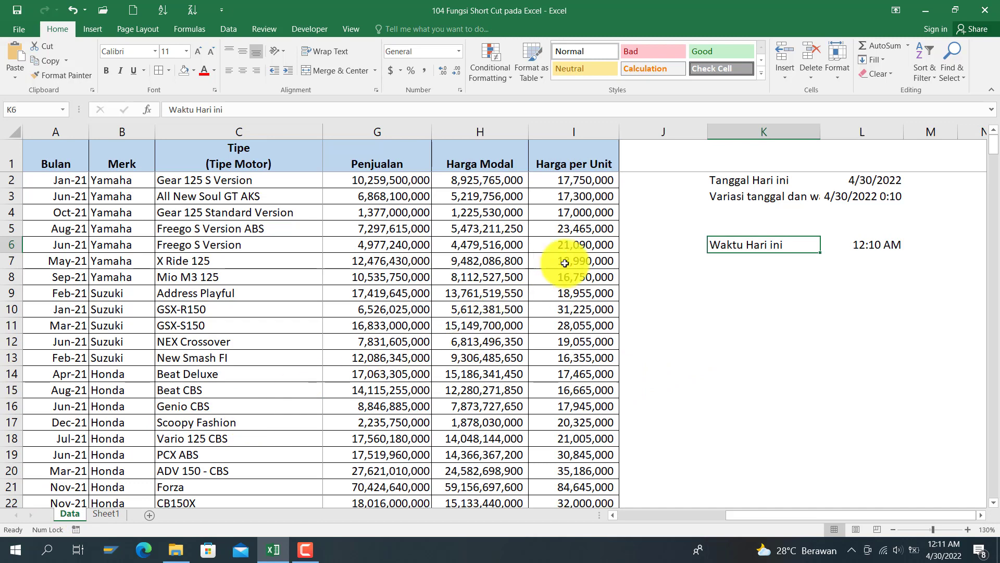
Examine cells in the Harga per Unit column to see which hold typed constants and which hold formulas
left_click(580, 251)
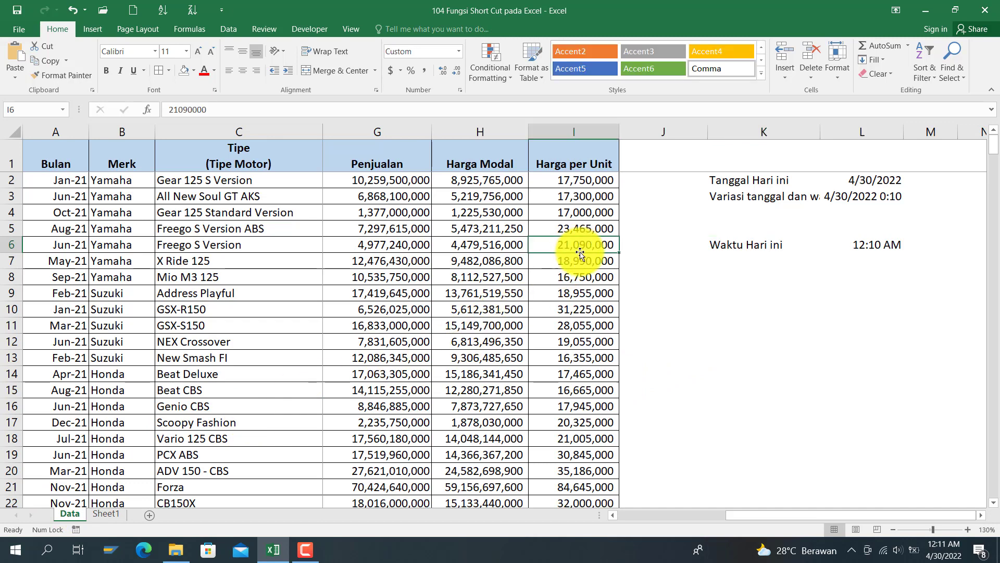
key("Down")
key("Down")
key("Down")
key("Down")
key("Down")
key("Down")
key("Down")
key("Down")
key("Down")
key("Down")
key("Down")
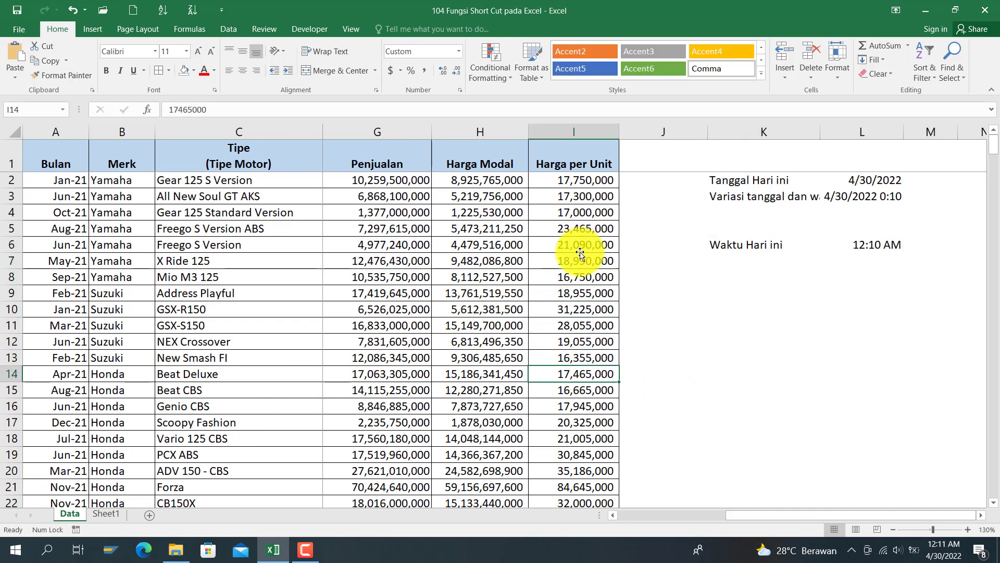
key("Down")
key("Down")
key("Down")
key("Down")
key("Down")
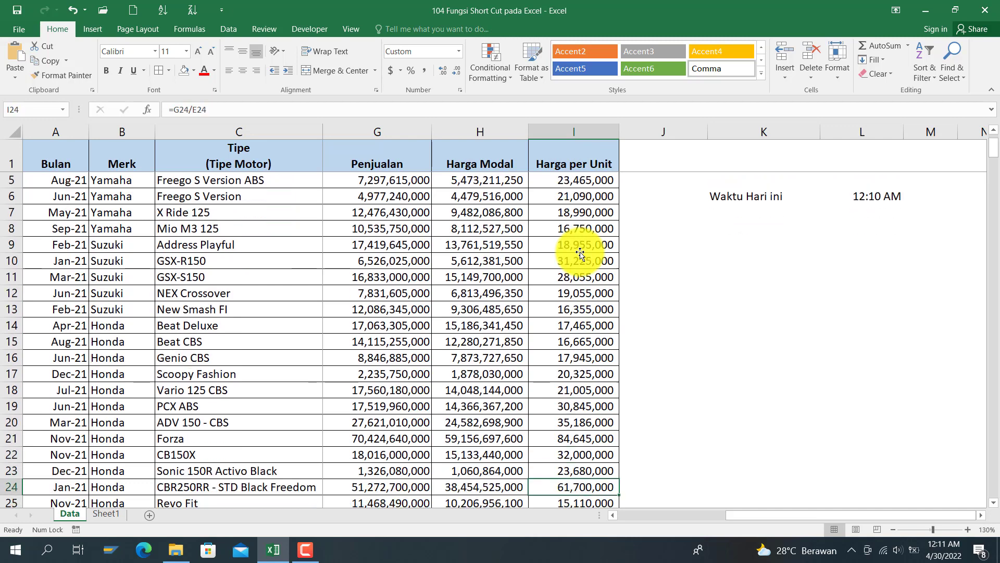
key("Up")
key("Up")
key("Up")
key("Up")
key("ctrl+Up")
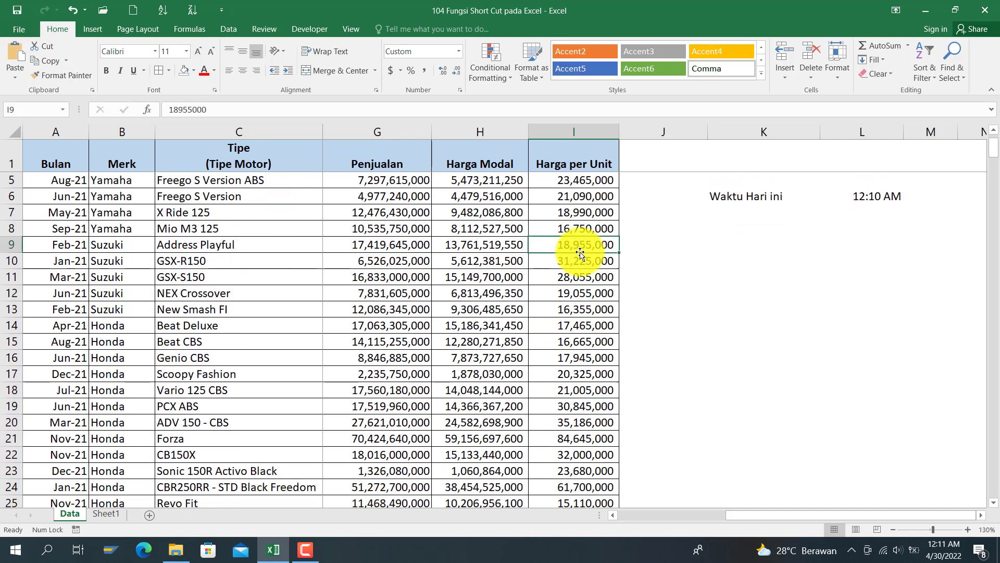
key("Down")
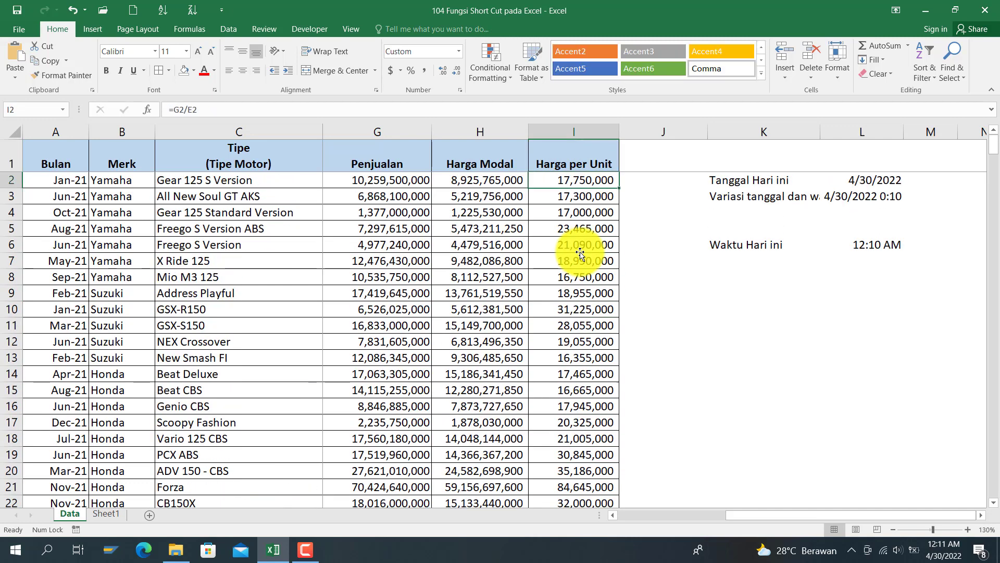
key("Down")
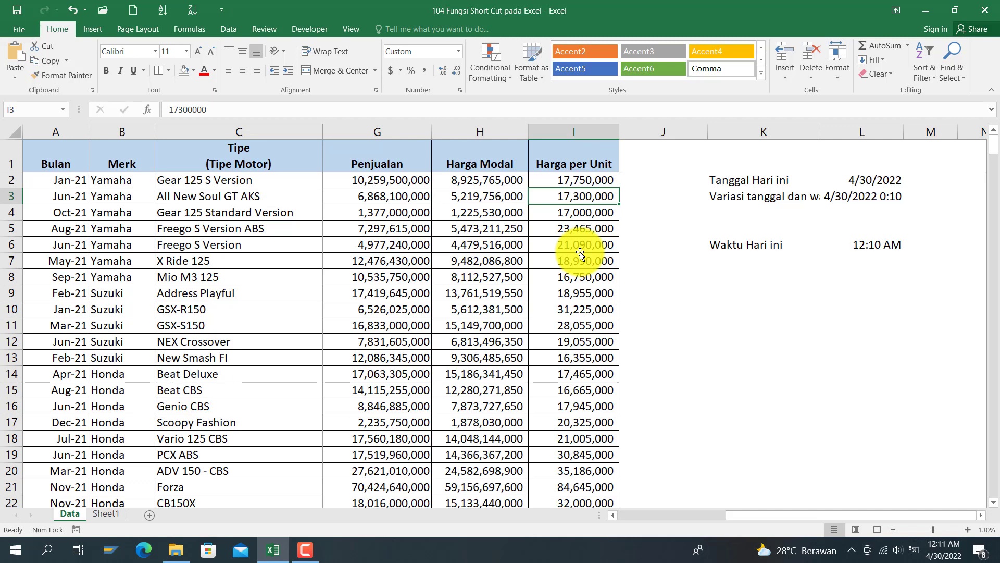
Select only the constant cells on the sheet with Go To Special, excluding text and keeping numbers, logicals and errors
key("F5")
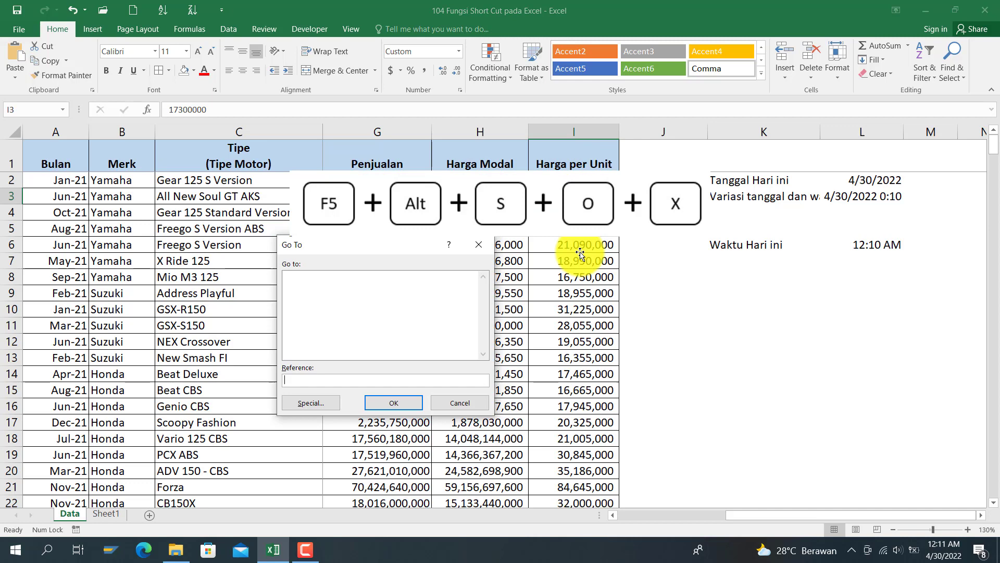
key("alt+s")
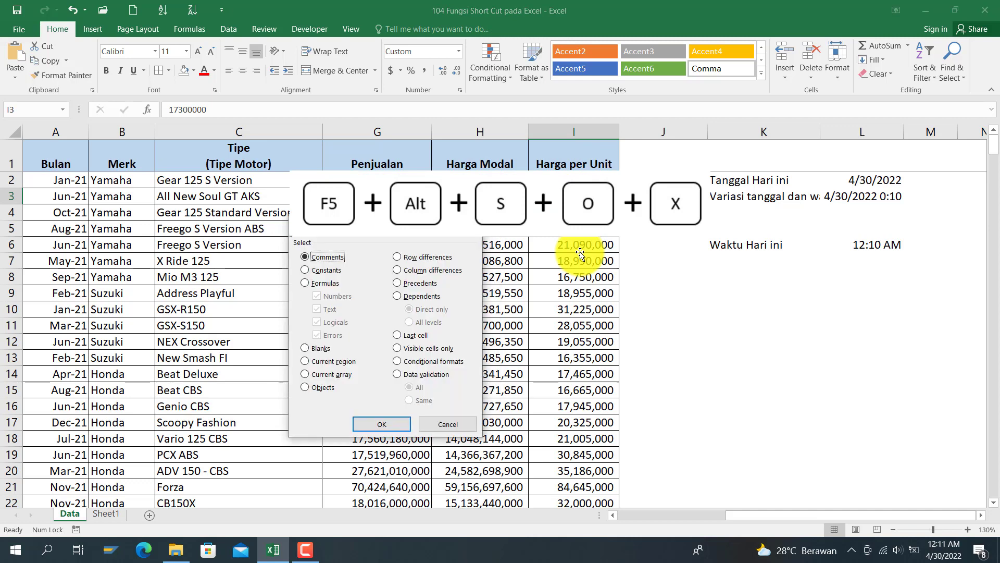
key("alt+o")
key("alt+x")
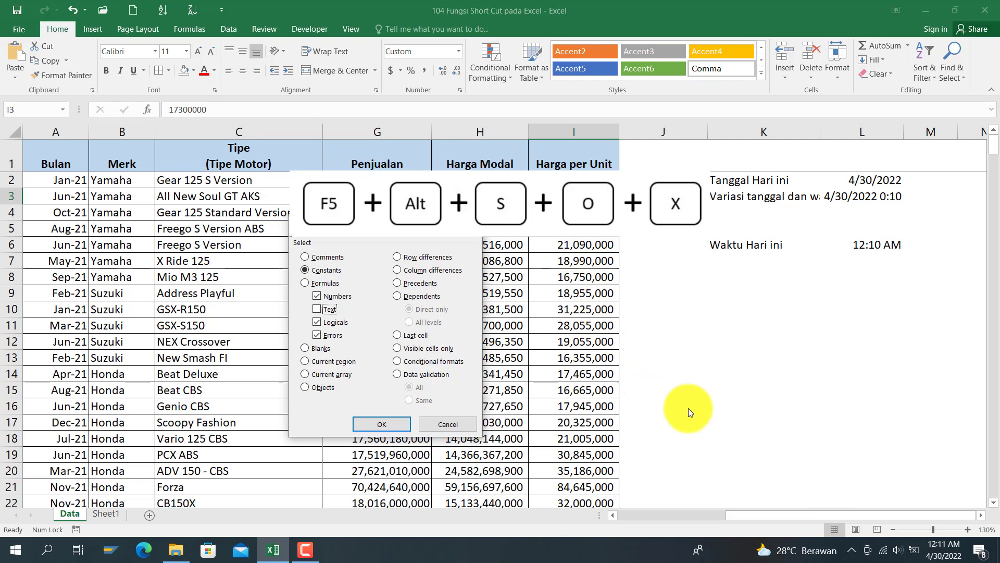
left_click(379, 426)
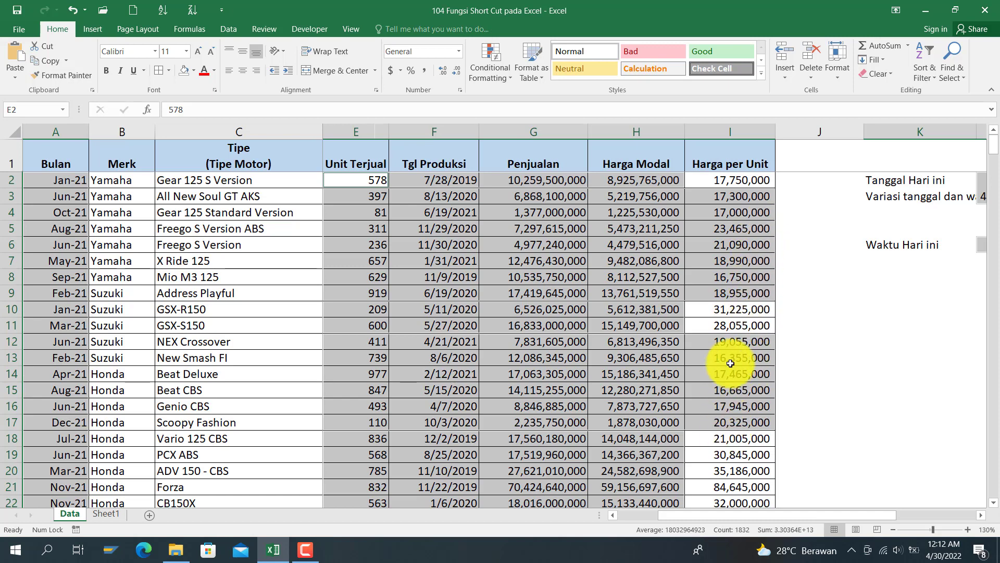
Check the contents of cells I2 and I3 in the Harga per Unit column, ending on cell J2
left_click(740, 182)
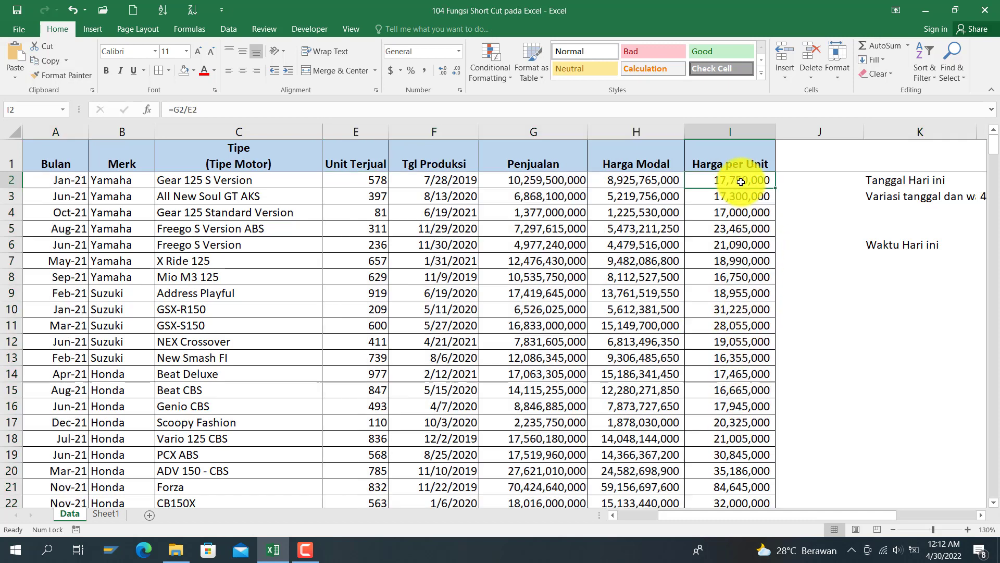
left_click(733, 200)
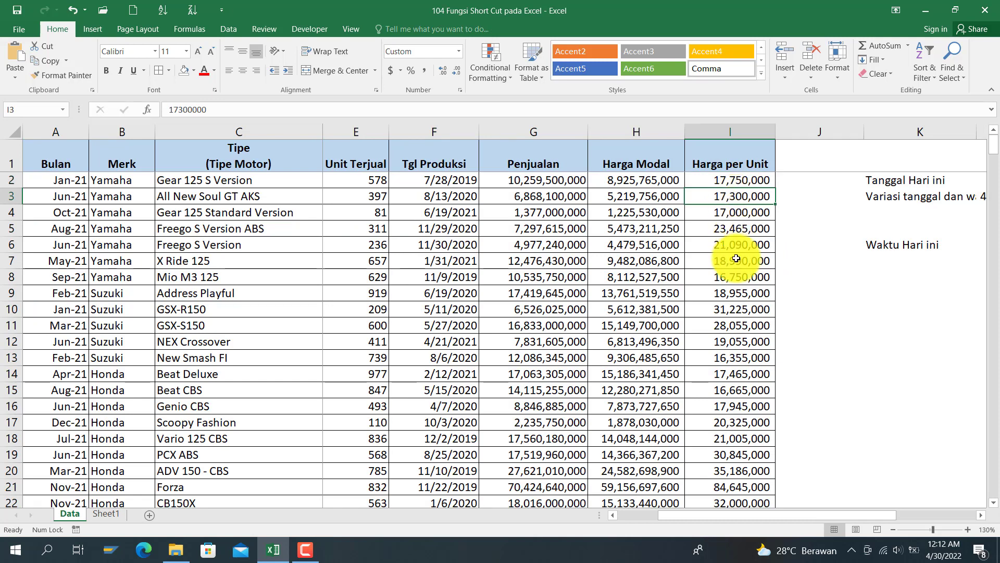
left_click(790, 180)
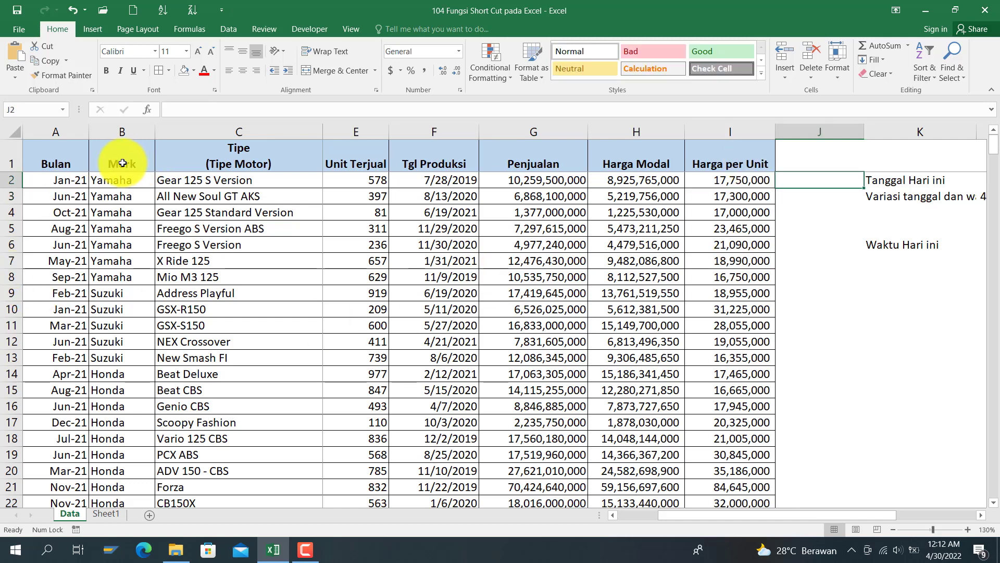
Copy the brand Yamaha from cell B2 into the empty cell K9
left_click_drag(121, 163, 428, 247)
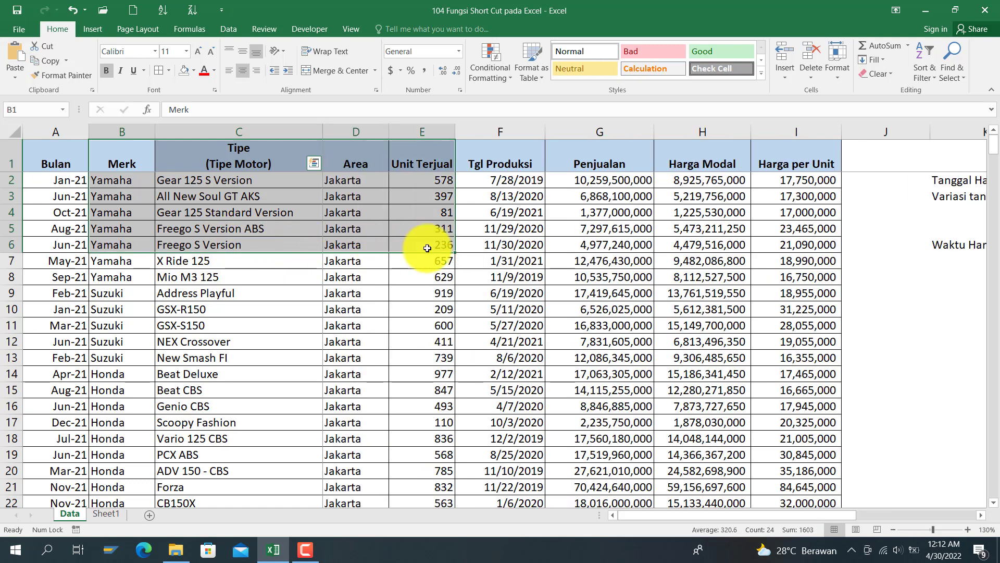
key("ctrl+c")
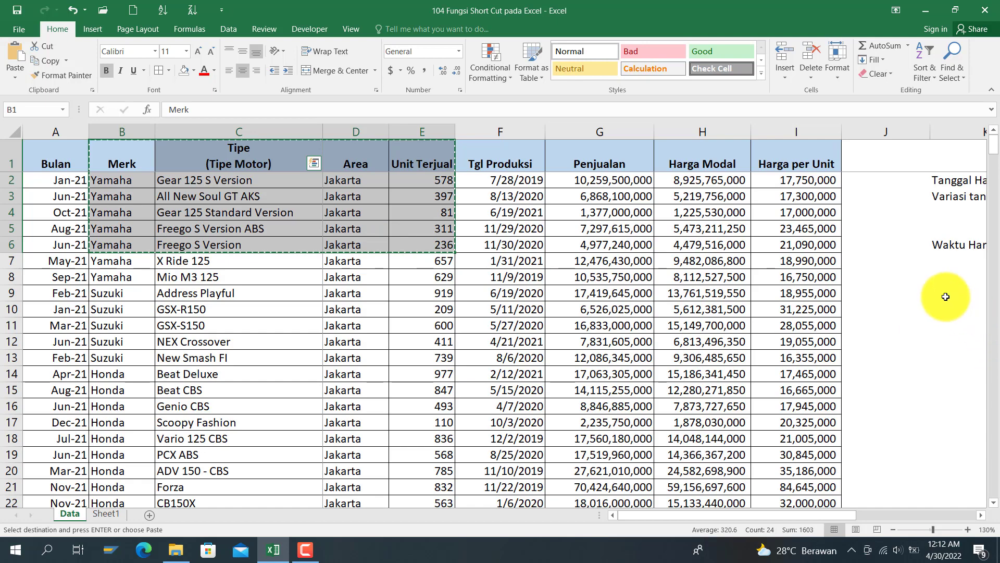
left_click(112, 183)
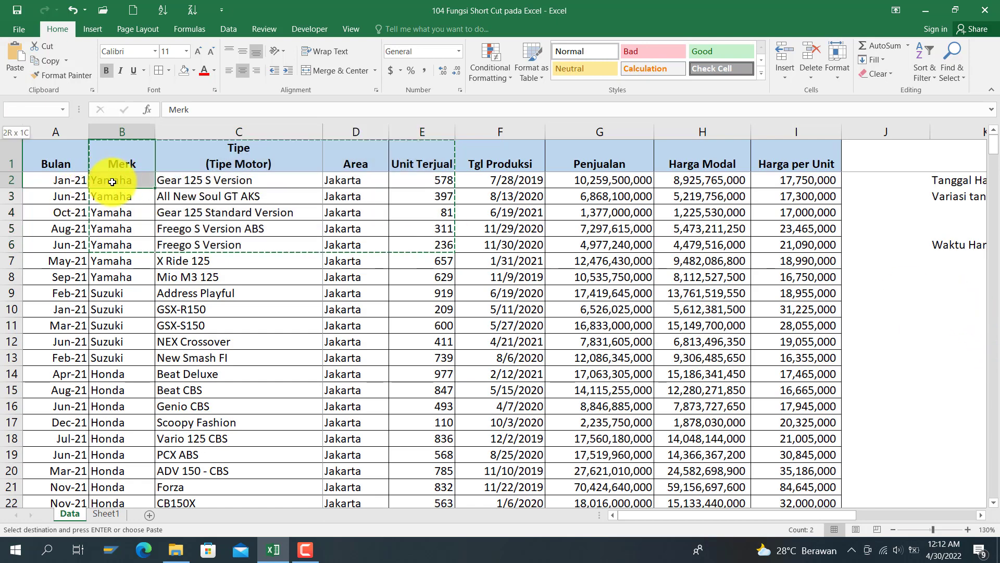
key("ctrl+c")
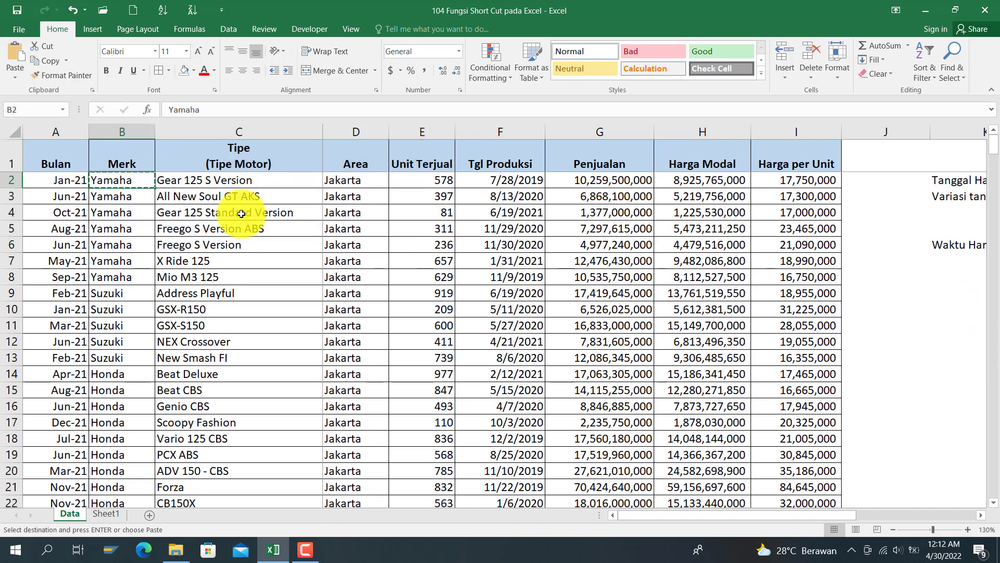
left_click(922, 298)
key("Right")
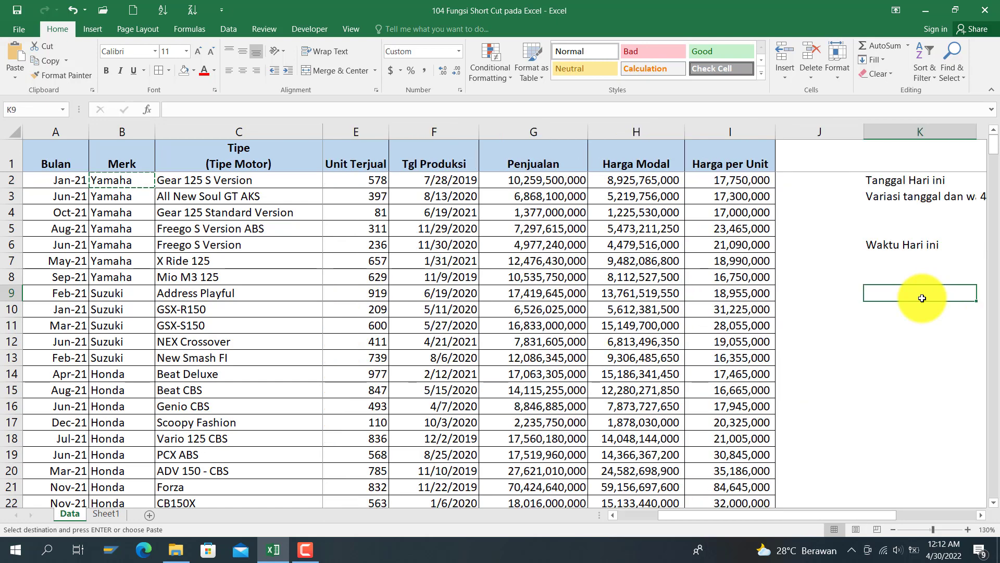
key("ctrl+v")
key("Right")
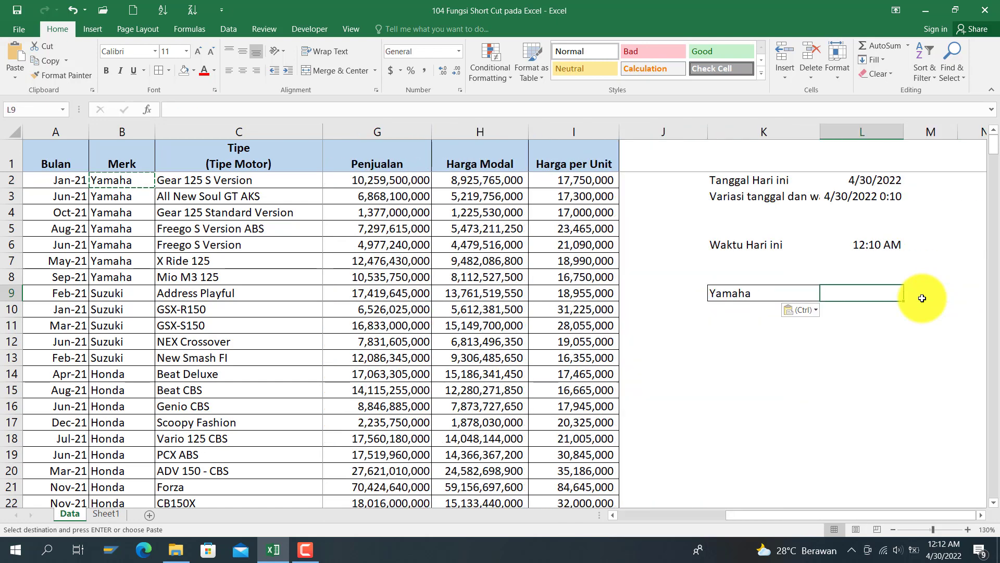
Start a SUMIFS formula in L9 with the Penjualan values G2:G364 as the sum range, leaving out the total row
type("=sumifs(")
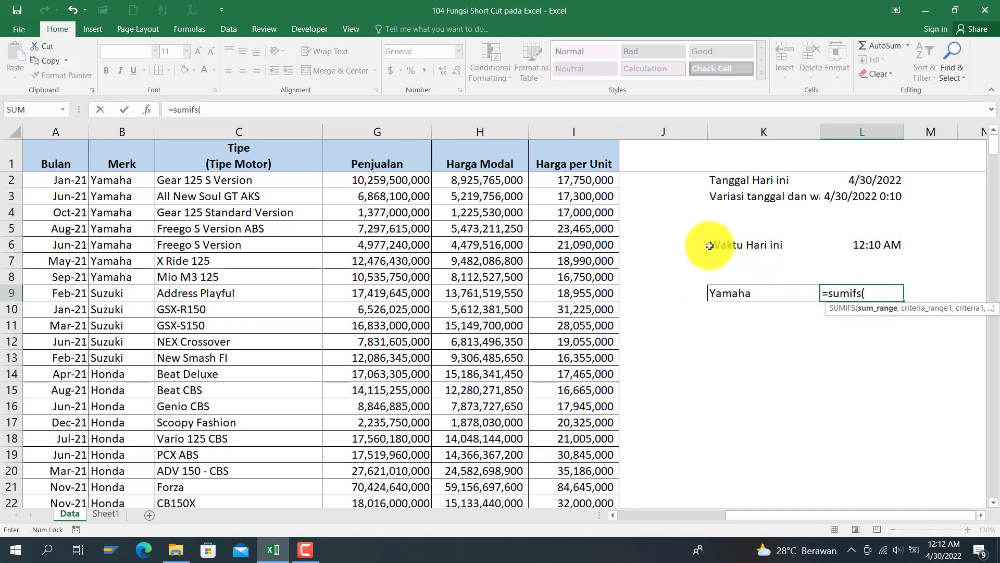
left_click(426, 183)
key("shift+Down")
key("shift+Down")
key("shift+Down")
key("shift+Down")
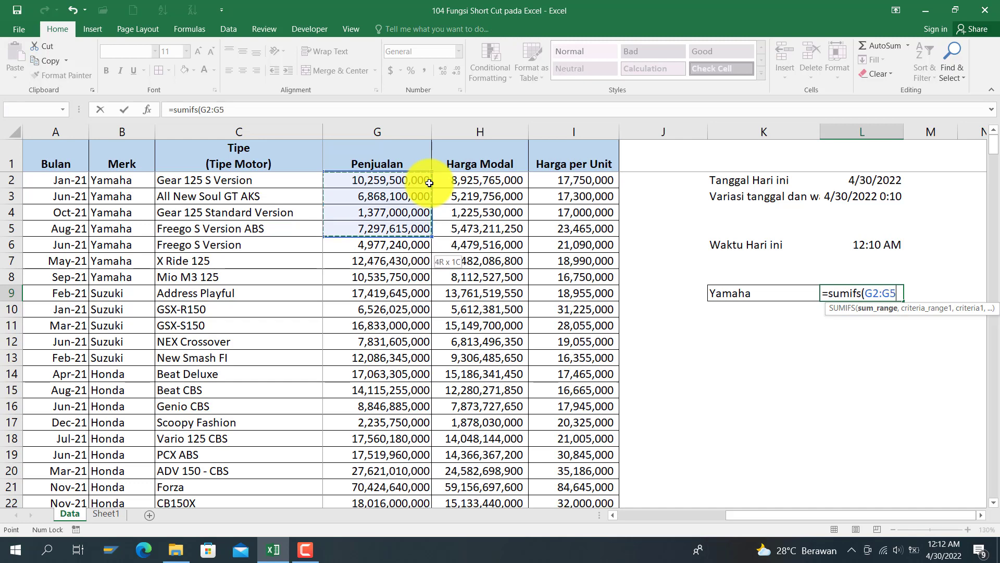
key("ctrl+shift+Down")
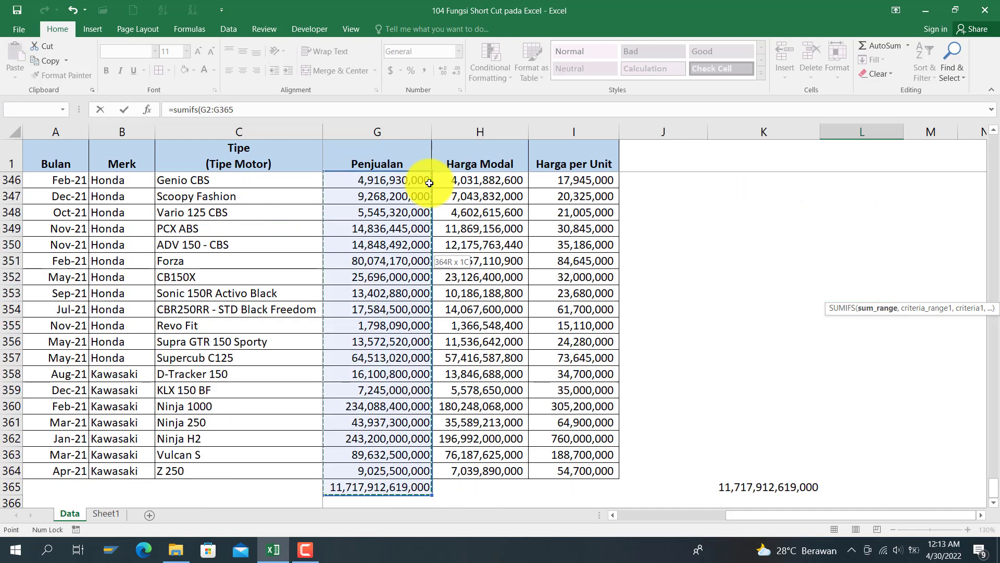
key("shift+Up")
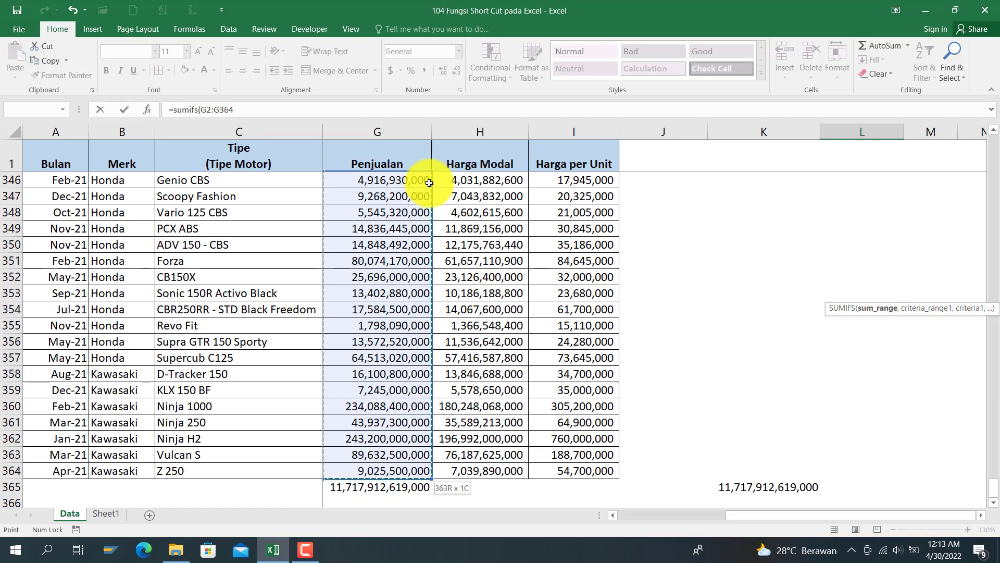
type(",")
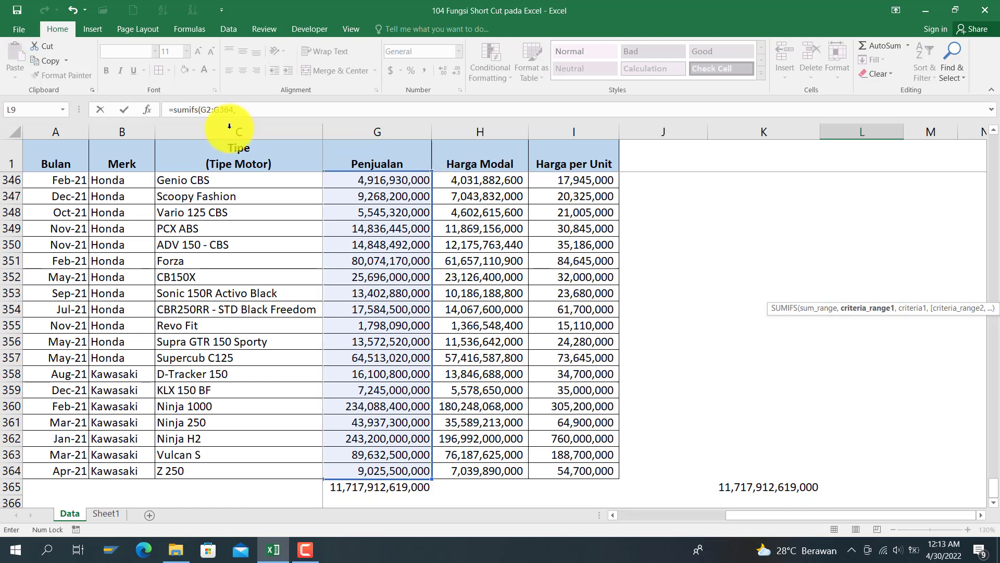
Add the Merk range B2:B364 as criteria range and K9 as the criterion, and close the SUMIFS formula's bracket
left_click(123, 155)
key("Down")
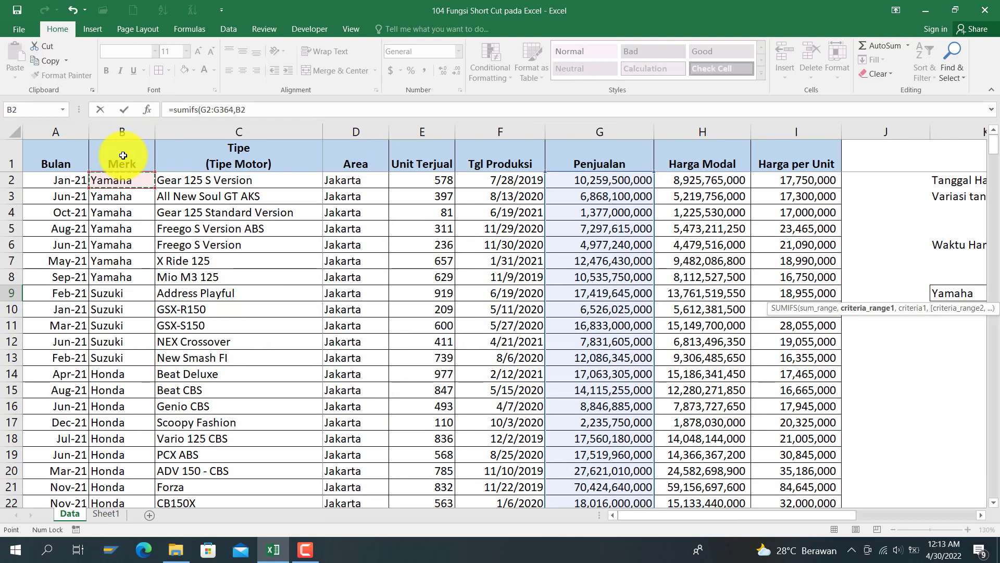
key("ctrl+shift+Down")
type(",")
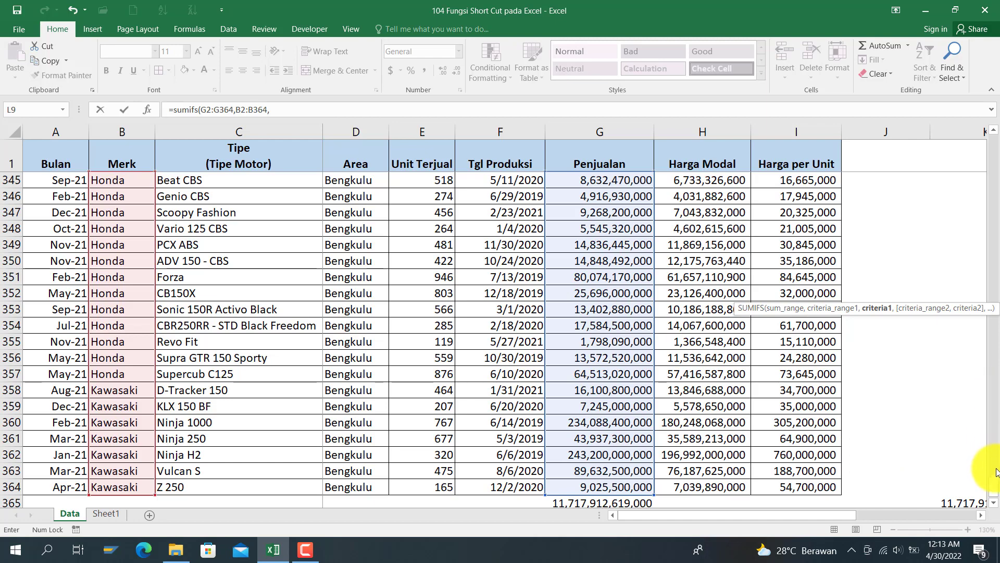
left_click_drag(993, 487, 880, 31)
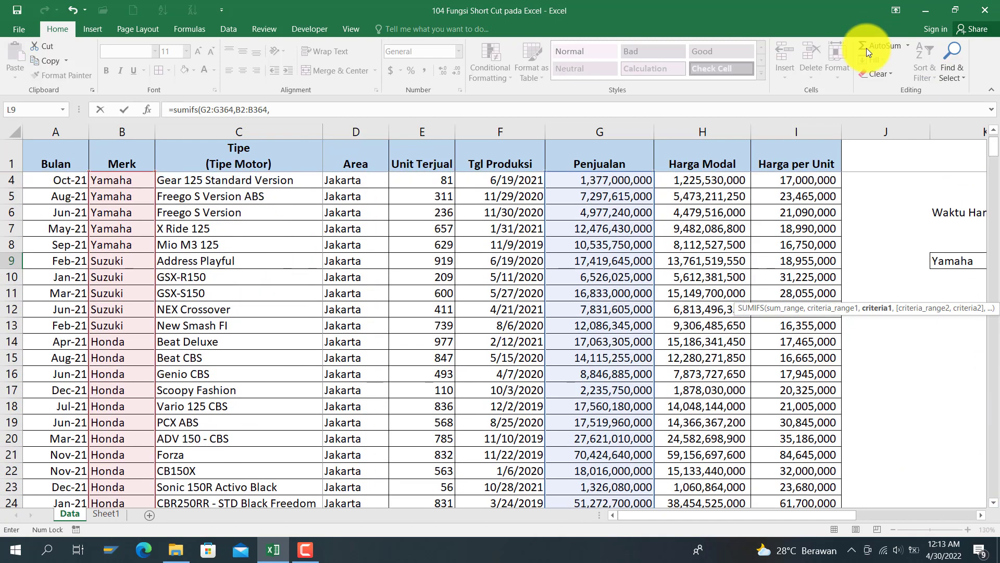
left_click(940, 258)
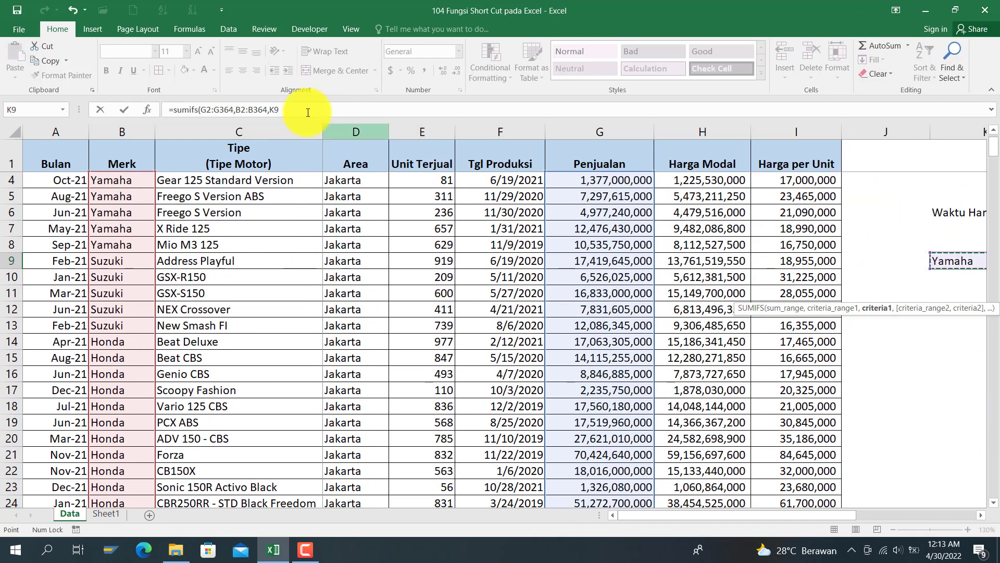
left_click(290, 108)
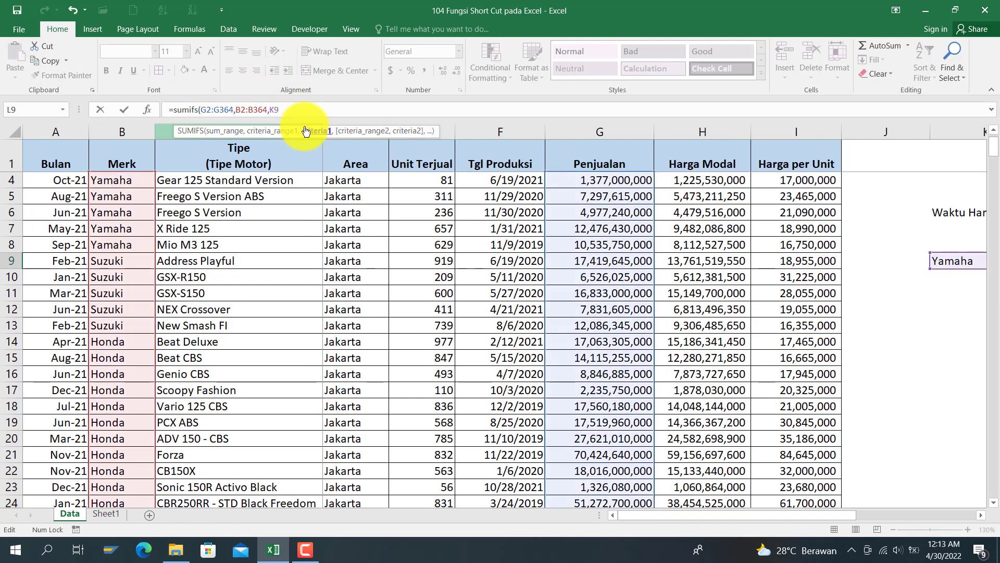
left_click(340, 113)
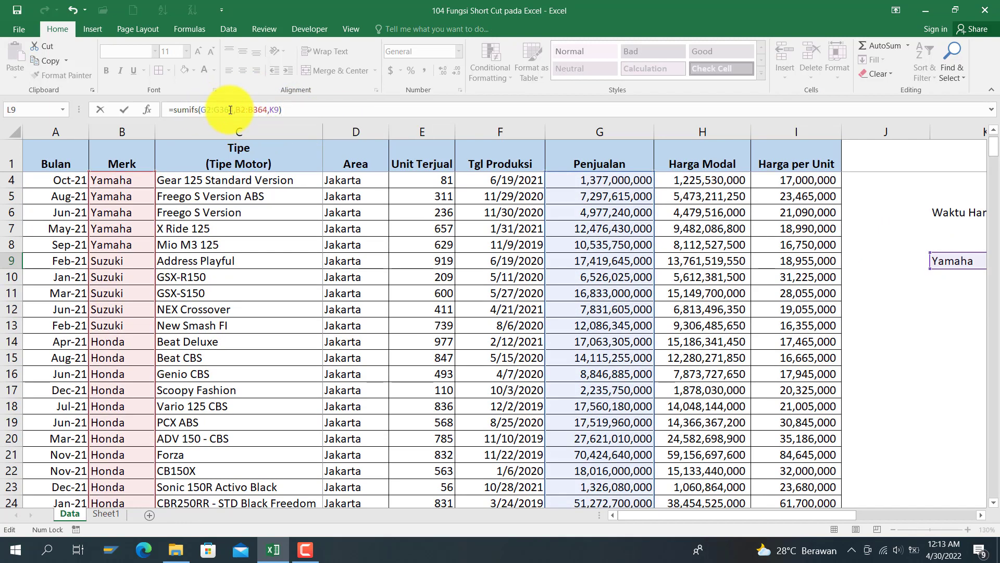
Lock the sum range and criteria range in L9's SUMIFS formula as $G$2:$G$364 and $B$2:$B$364, and enter the formula
left_click(206, 106)
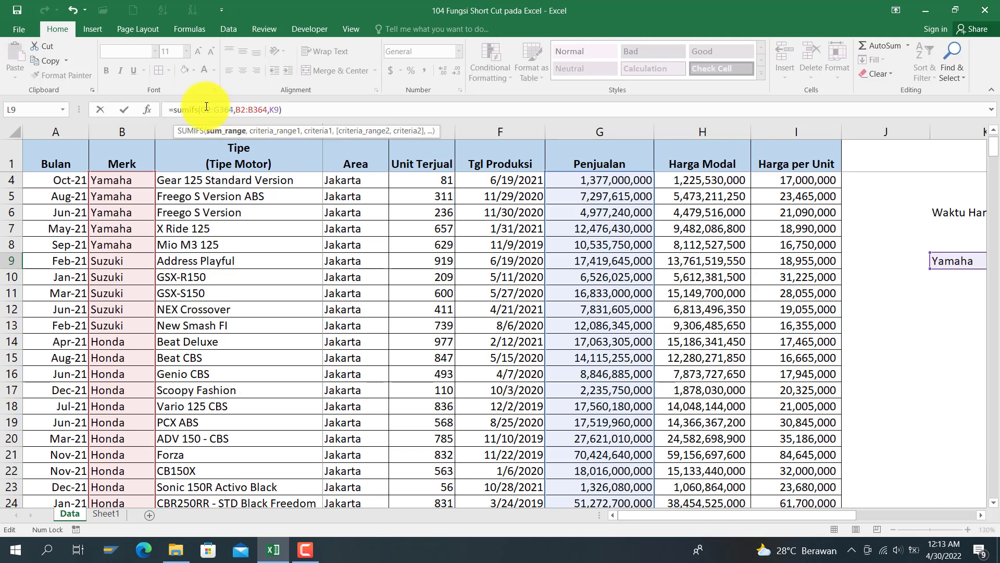
left_click_drag(220, 105, 228, 105)
left_click_drag(248, 104, 269, 106)
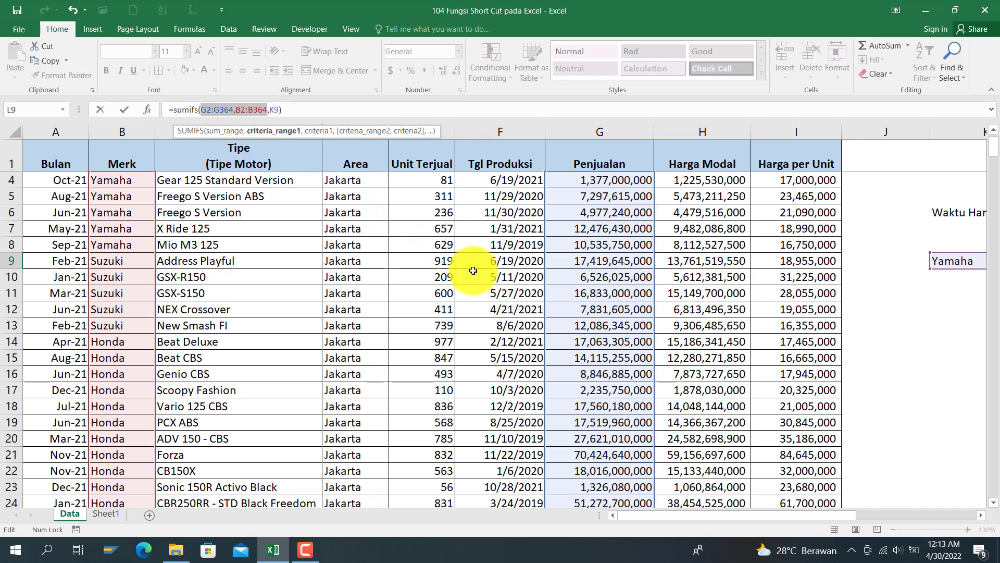
key("F4")
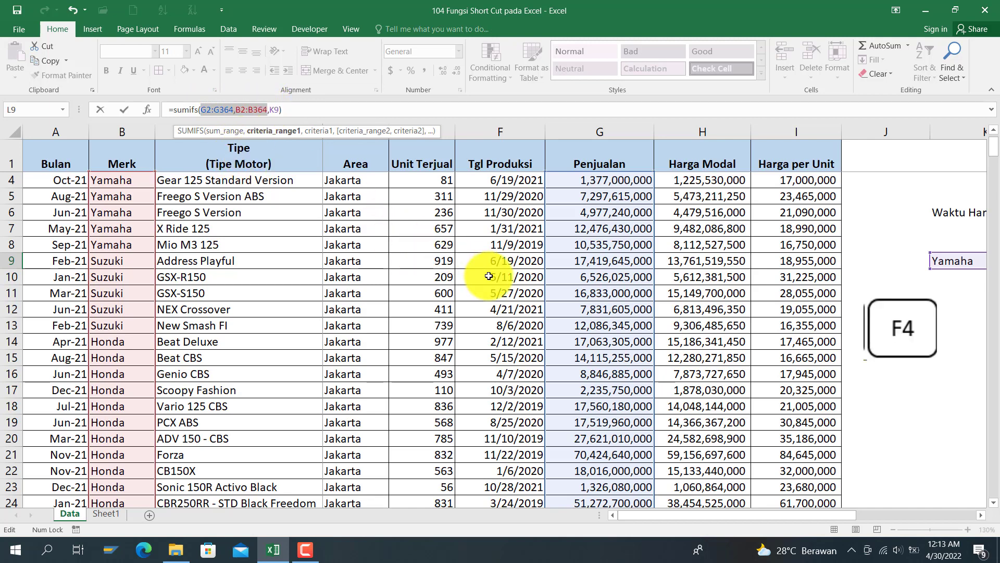
key("F4")
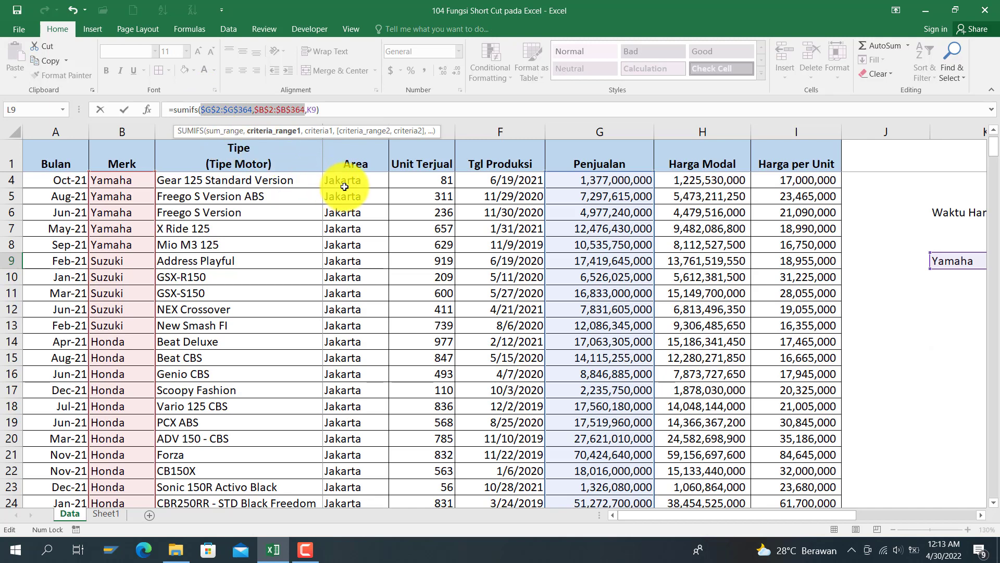
key("F4")
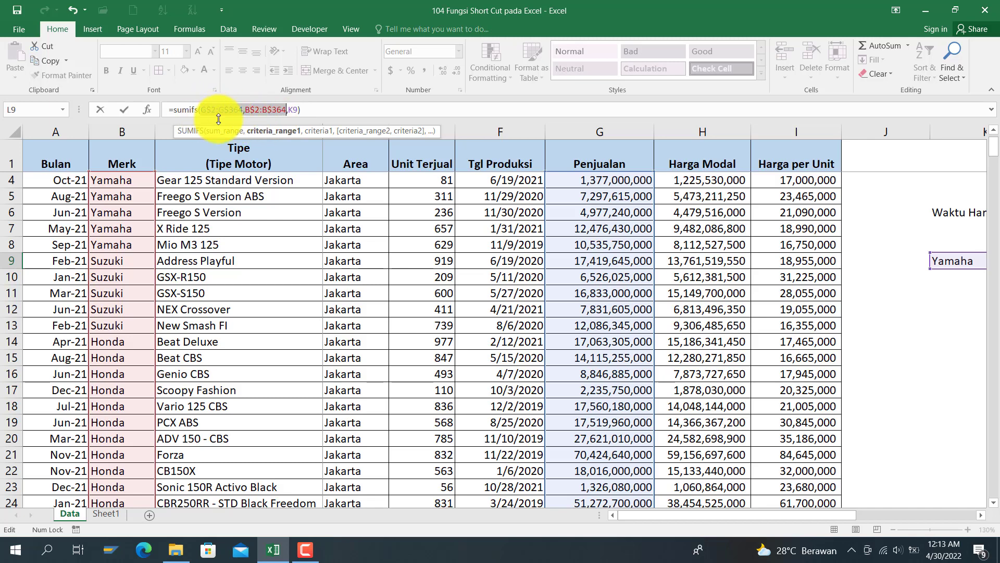
key("F4")
key("F4")
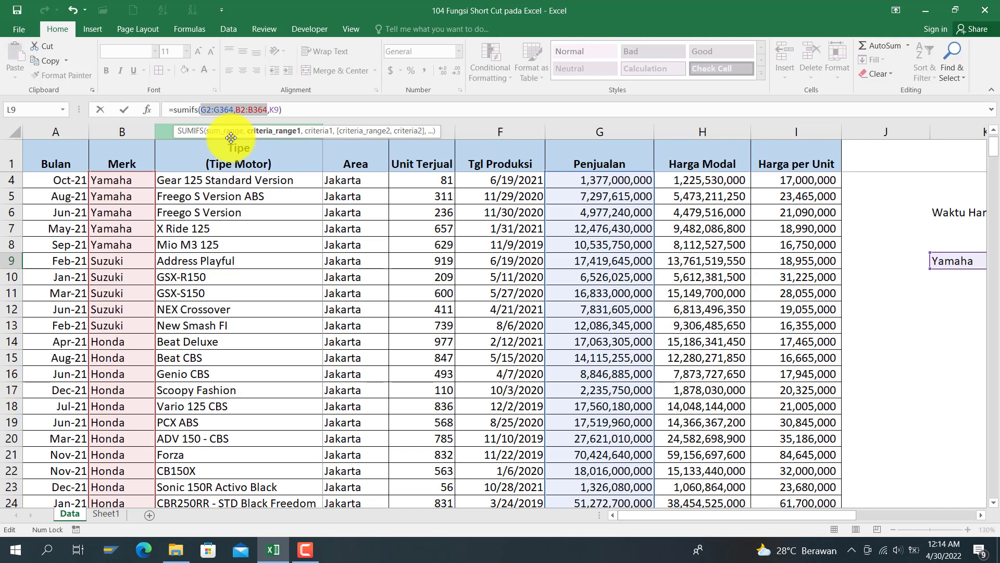
key("F4")
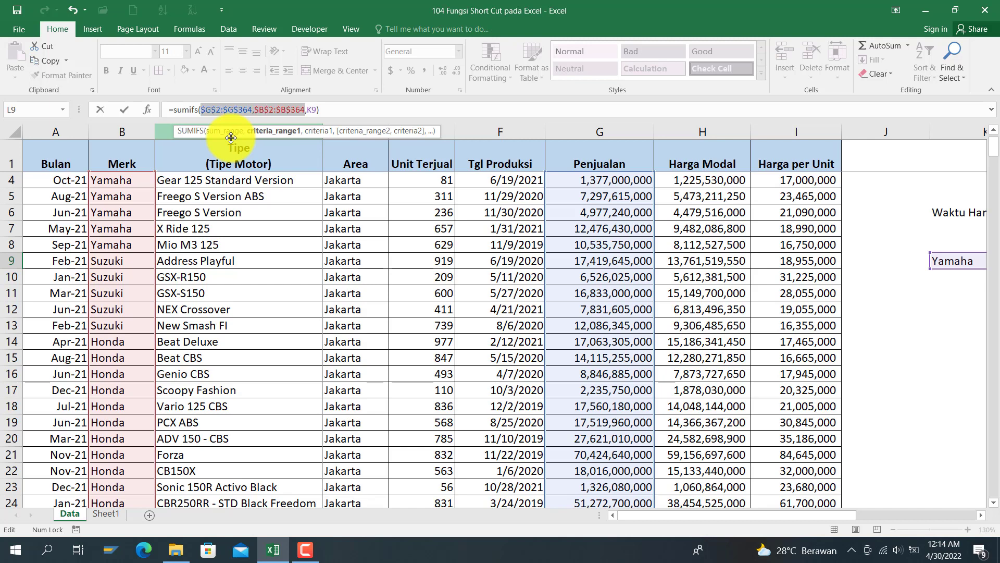
key("ctrl+Return")
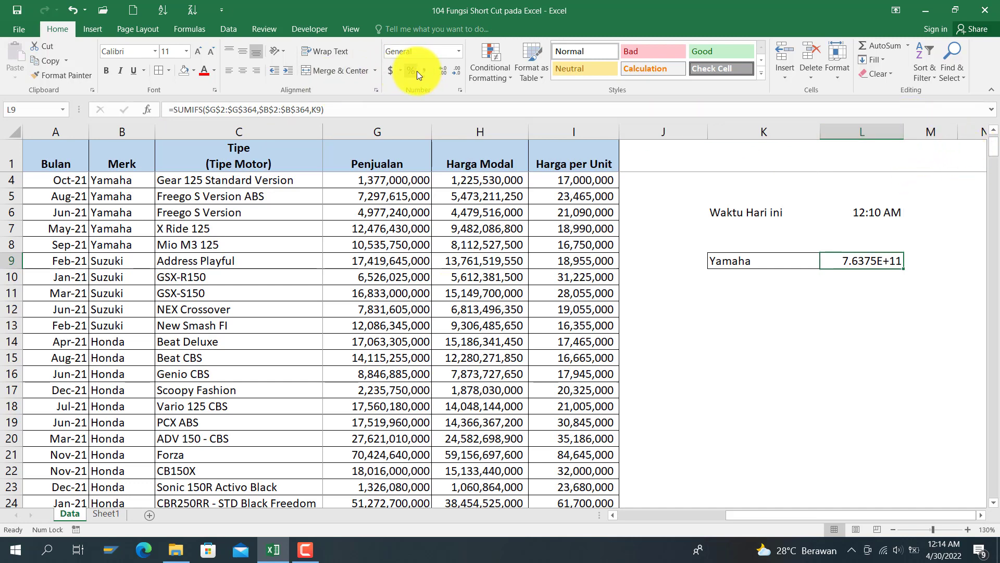
Format the Yamaha sales total in L9 with thousands separators and no decimals
left_click(456, 72)
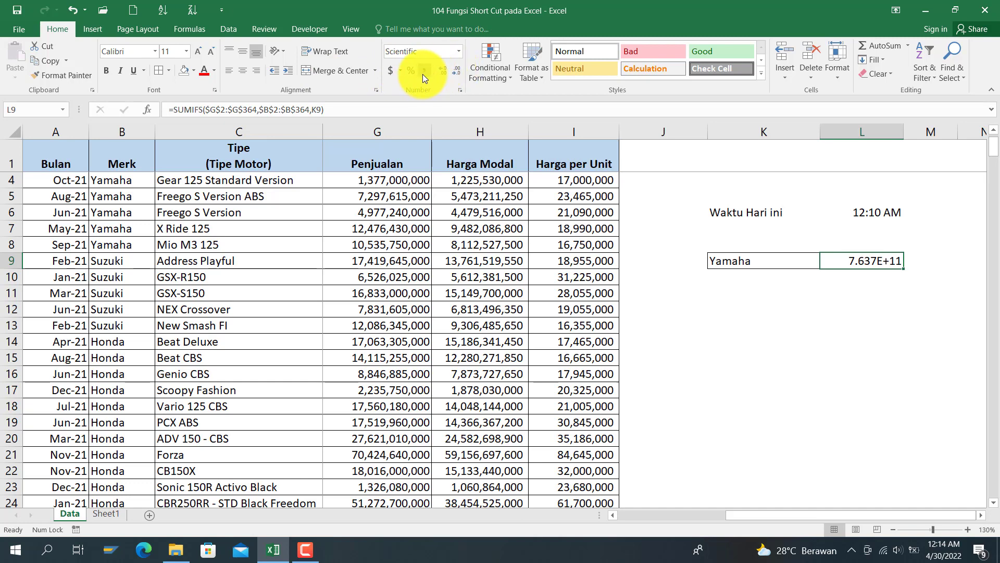
left_click(424, 72)
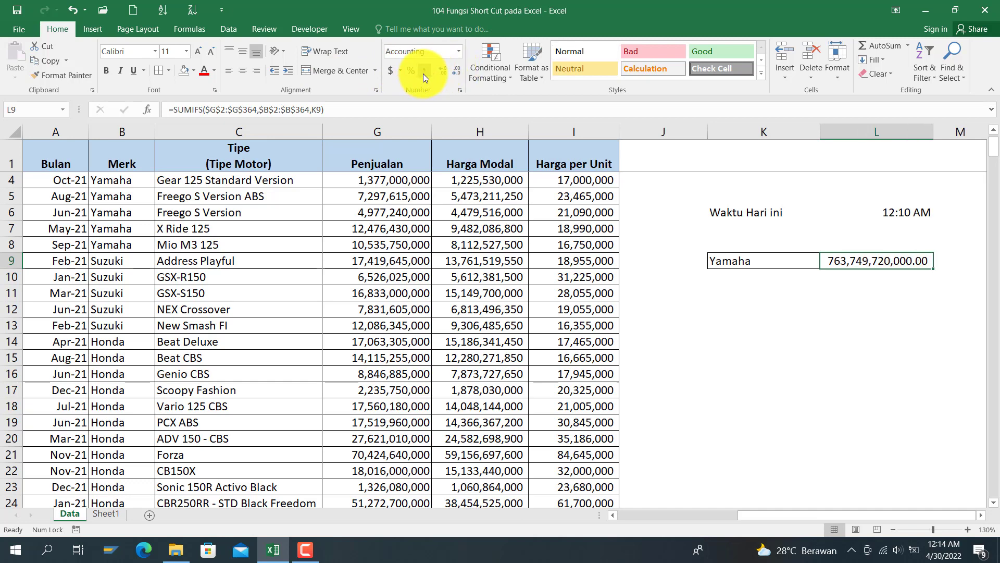
left_click(458, 68)
left_click(458, 68)
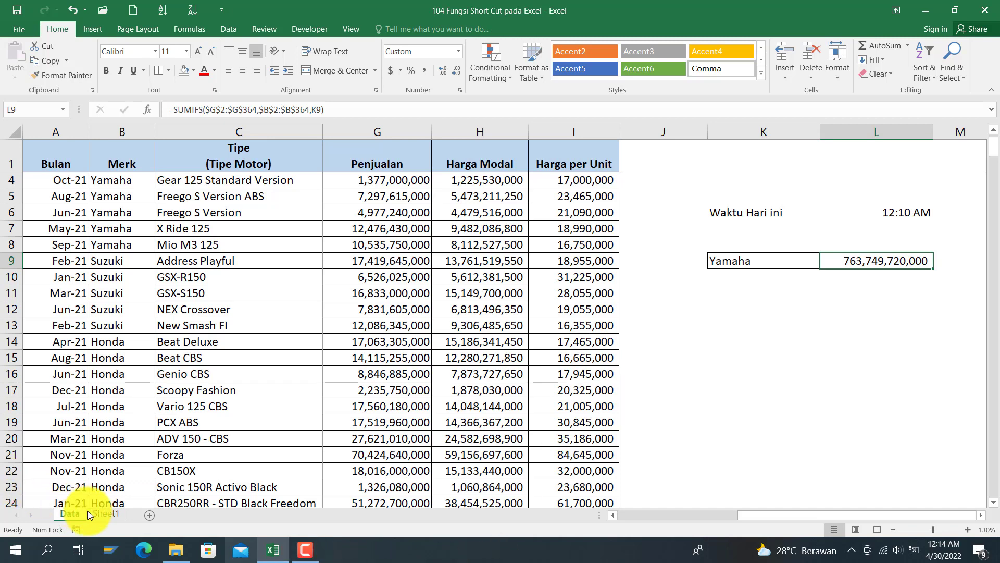
Open Sheet1 and look at the CTRL + S shortcut and its function in row 3
left_click(104, 513)
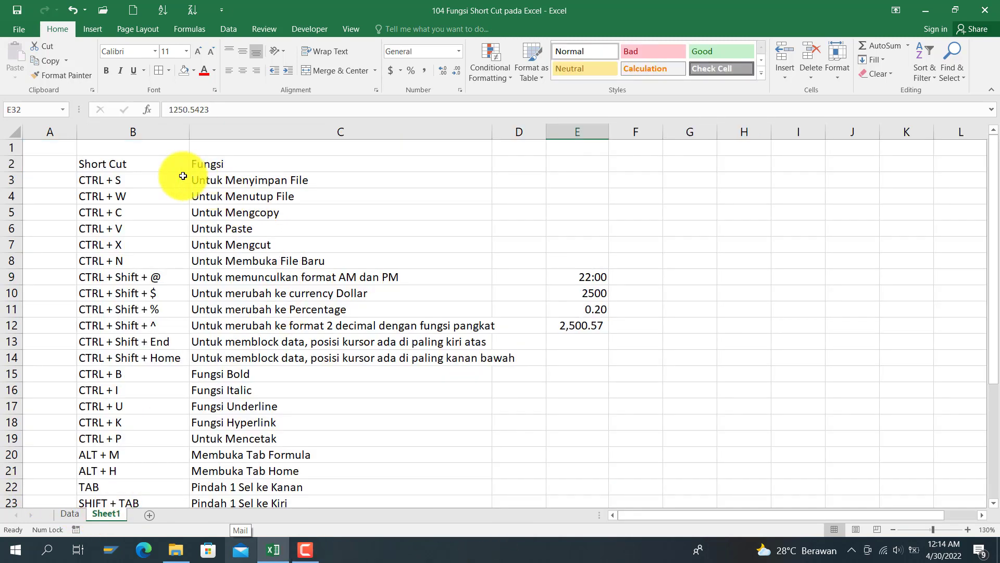
left_click(142, 179)
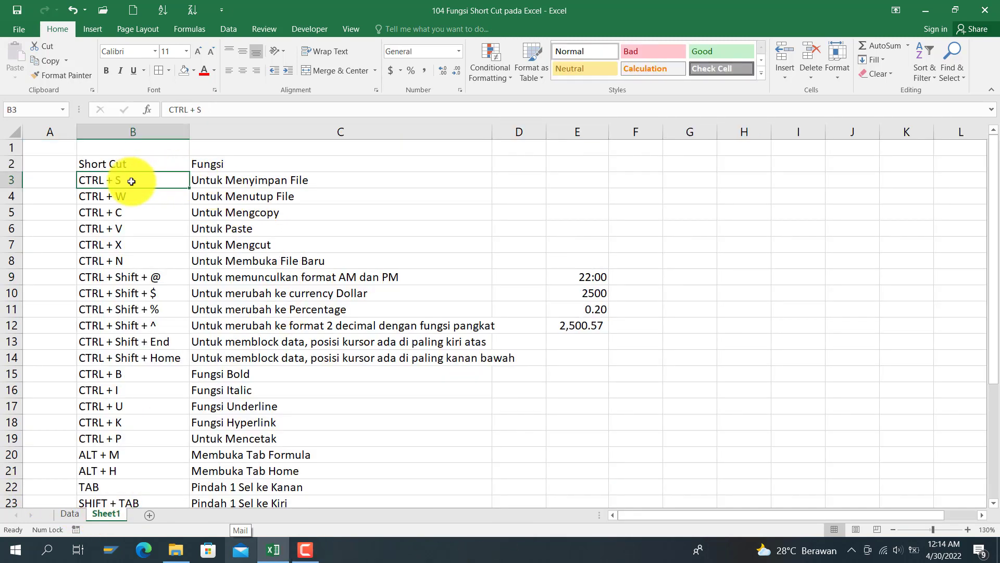
left_click(325, 181)
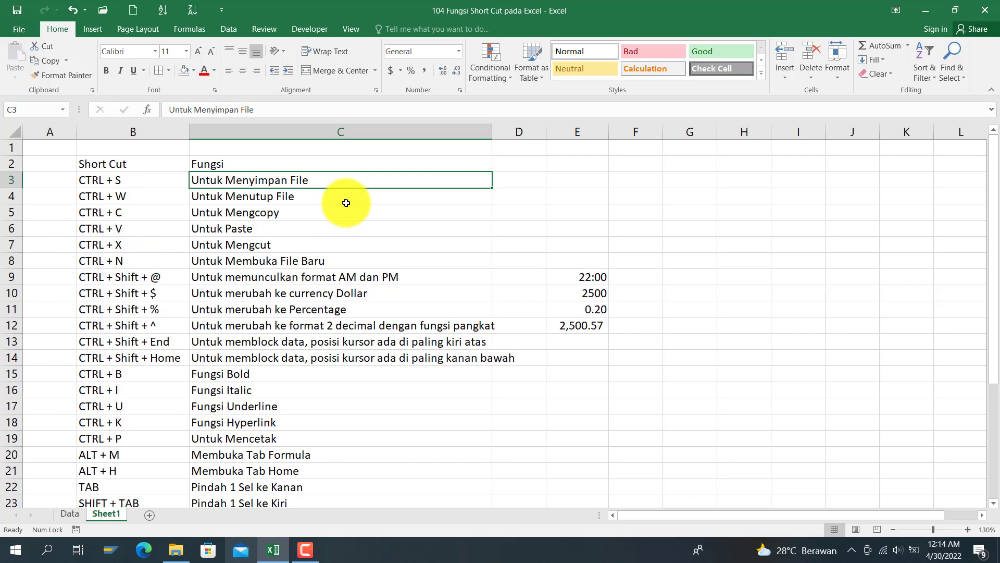
Close the workbook and reopen 104 Fungsi Short Cut pada Excel from the recent files
key("ctrl+w")
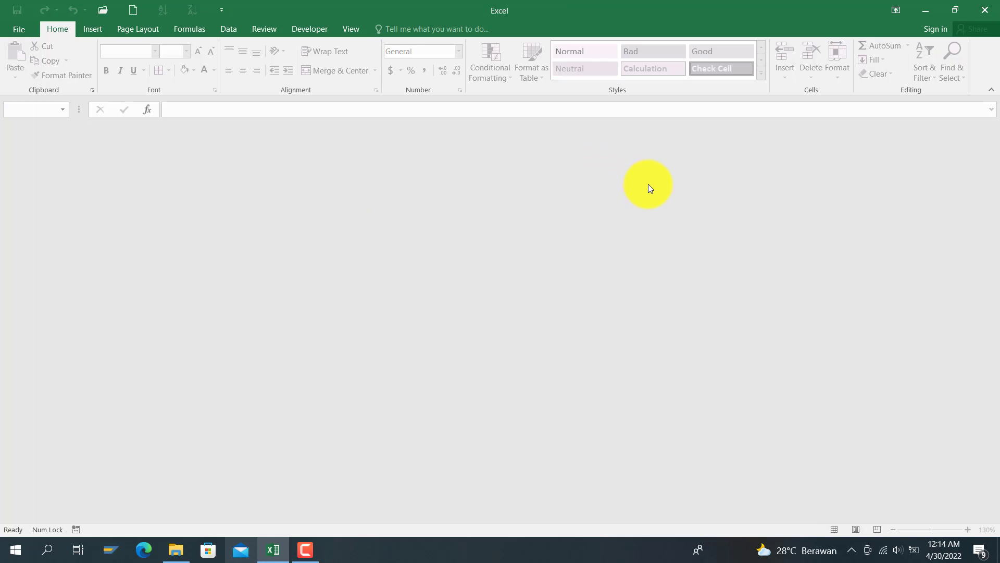
key("ctrl+o")
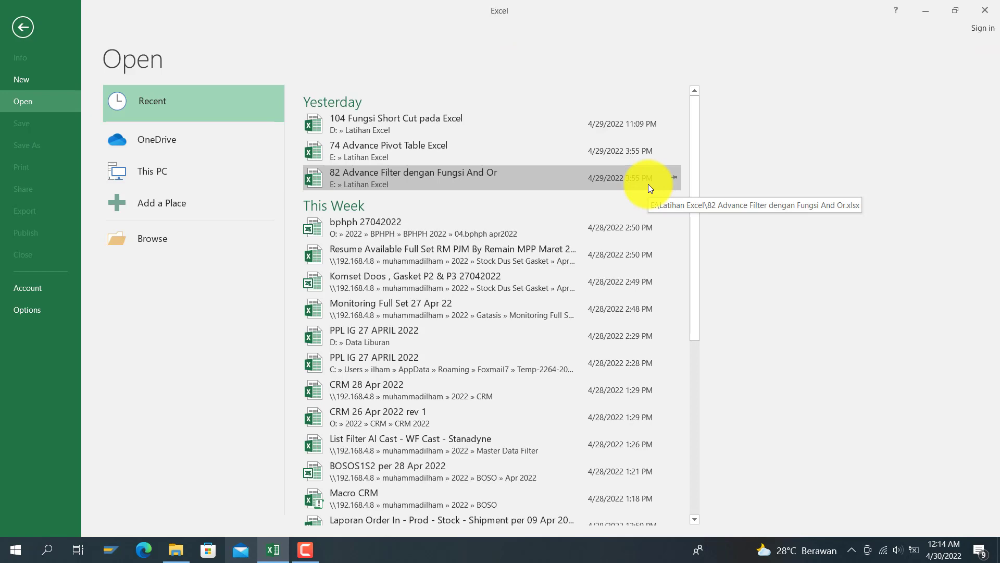
left_click(349, 120)
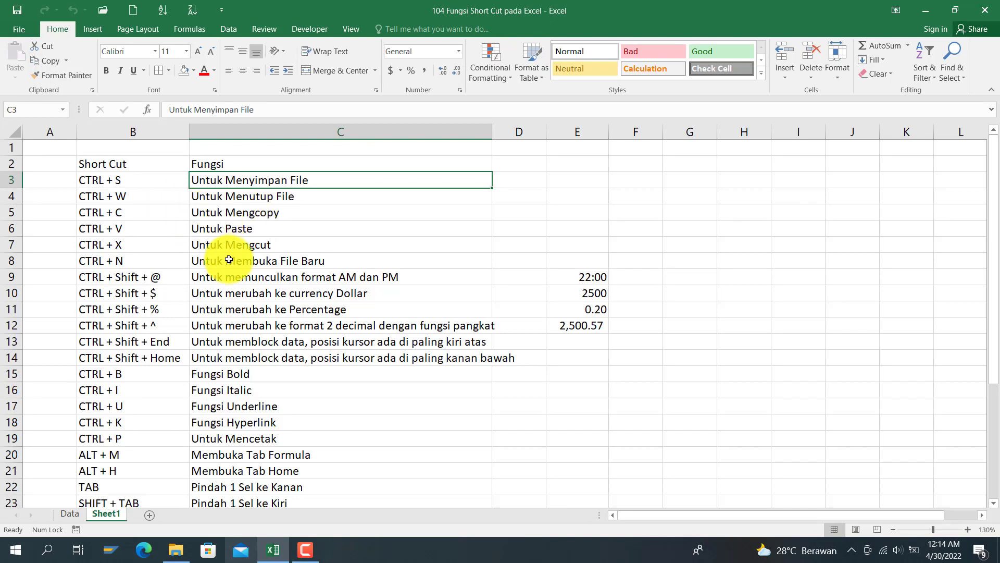
Look at the CTRL + N entry in row 8, create a new blank workbook, and close it again
left_click(125, 264)
left_click(283, 262)
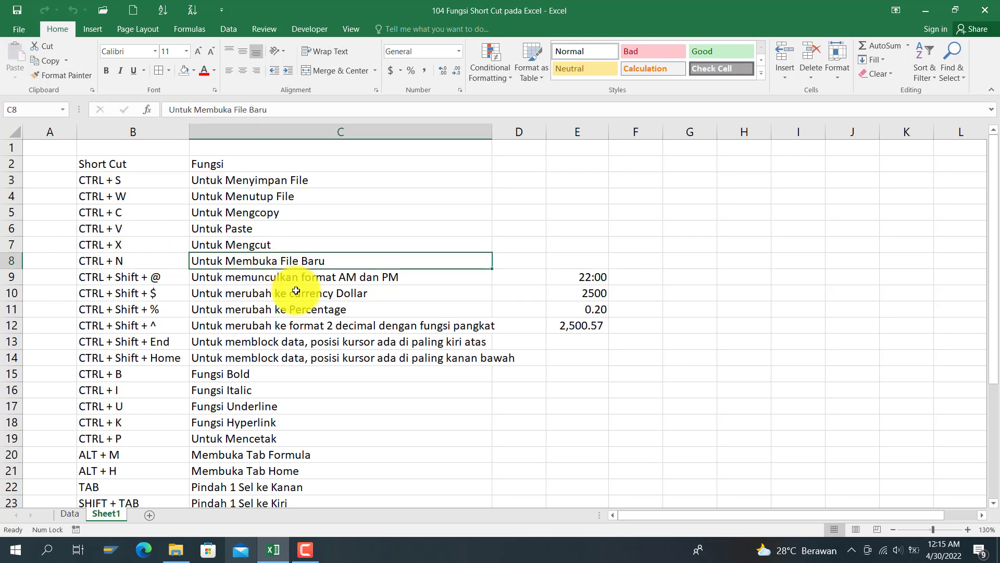
key("ctrl+n")
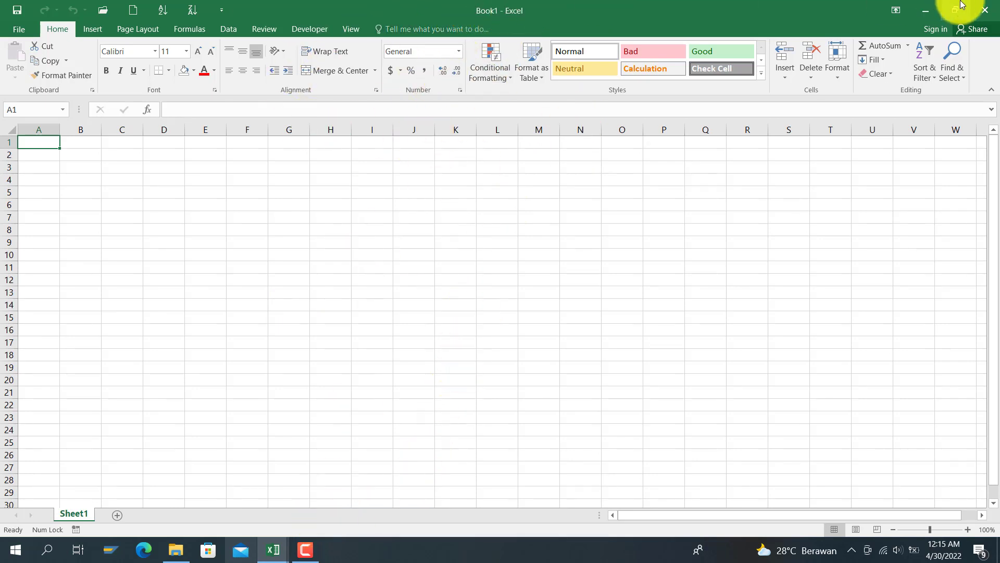
left_click(984, 10)
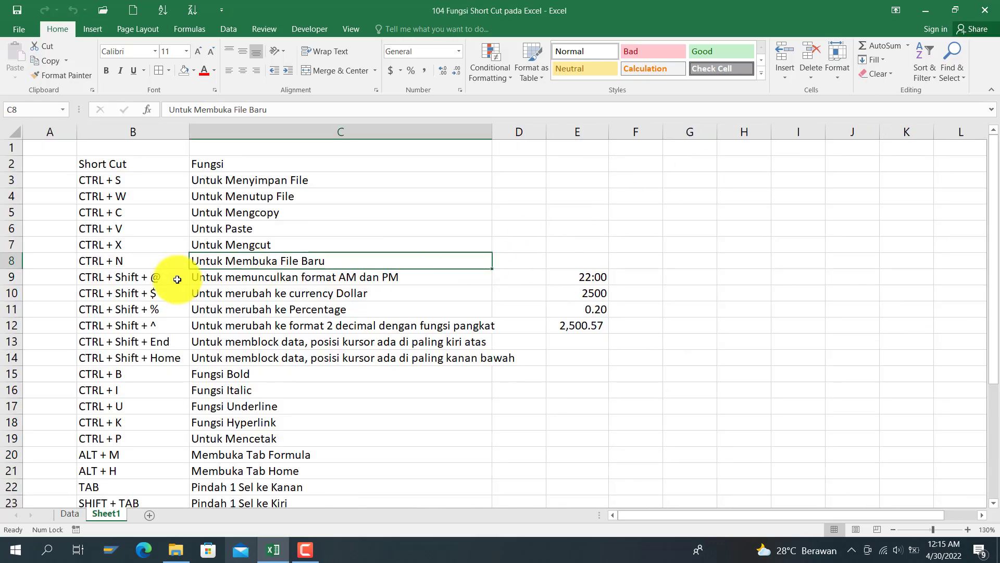
Copy the text Untuk Mengcopy from C5 into the empty cell E5
left_click(231, 215)
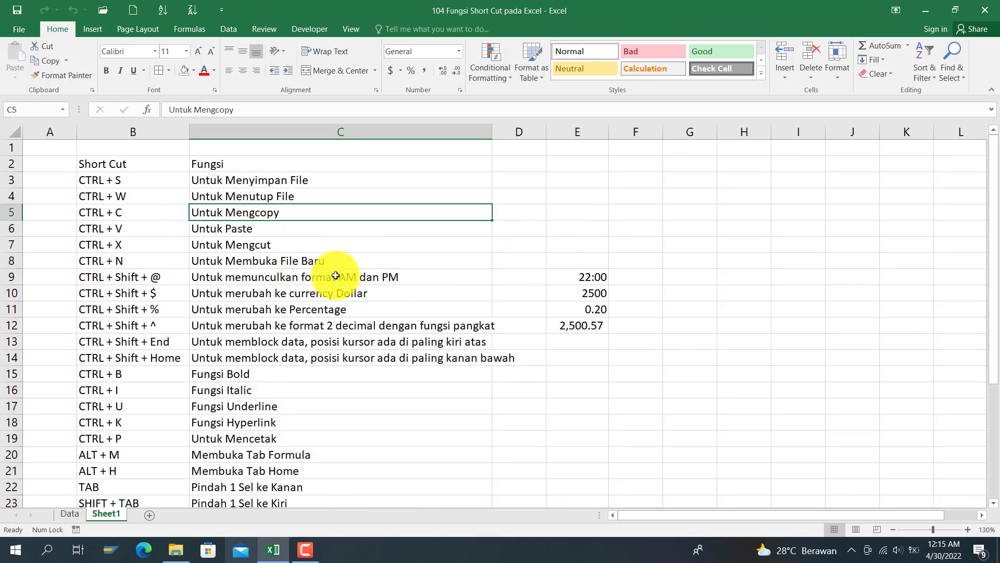
key("ctrl+c")
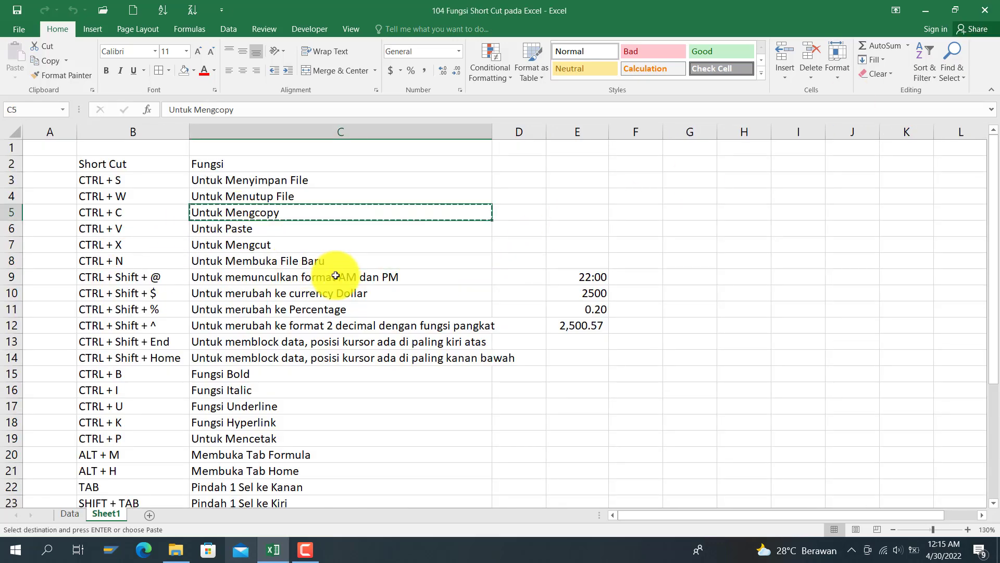
key("Right")
key("Right")
key("ctrl+v")
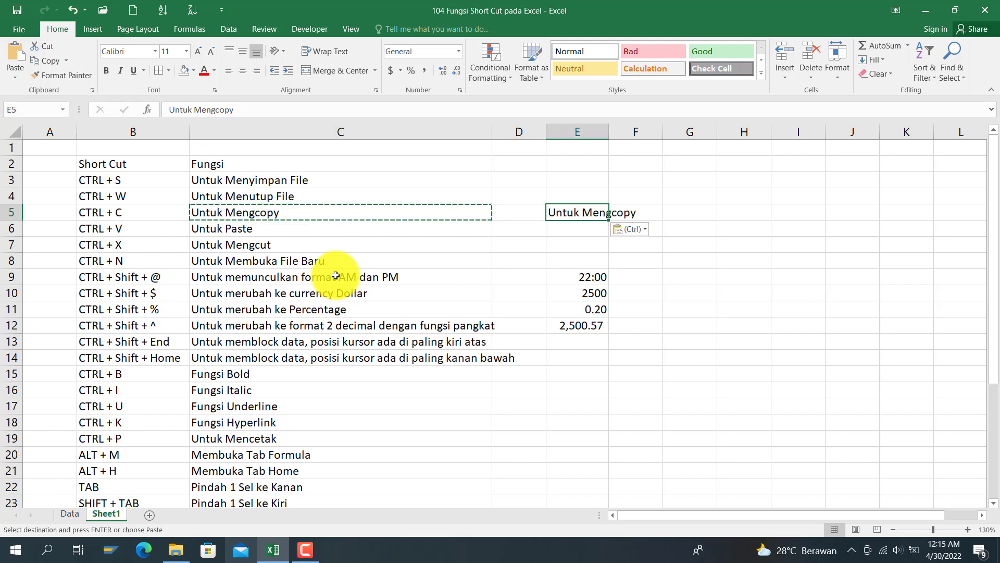
key("Down")
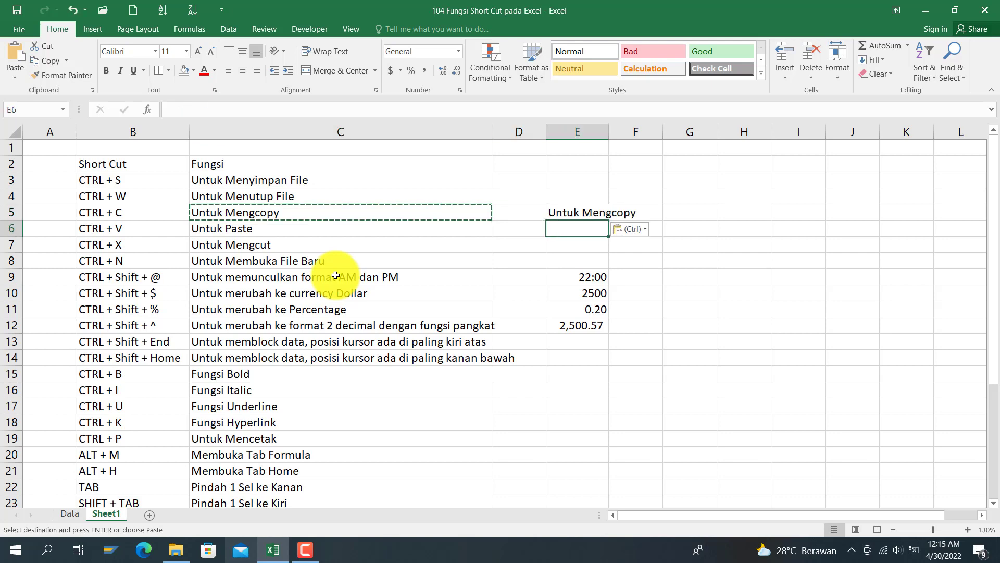
key("Left")
key("Left")
key("Left")
key("Left")
key("Right")
key("Right")
key("Right")
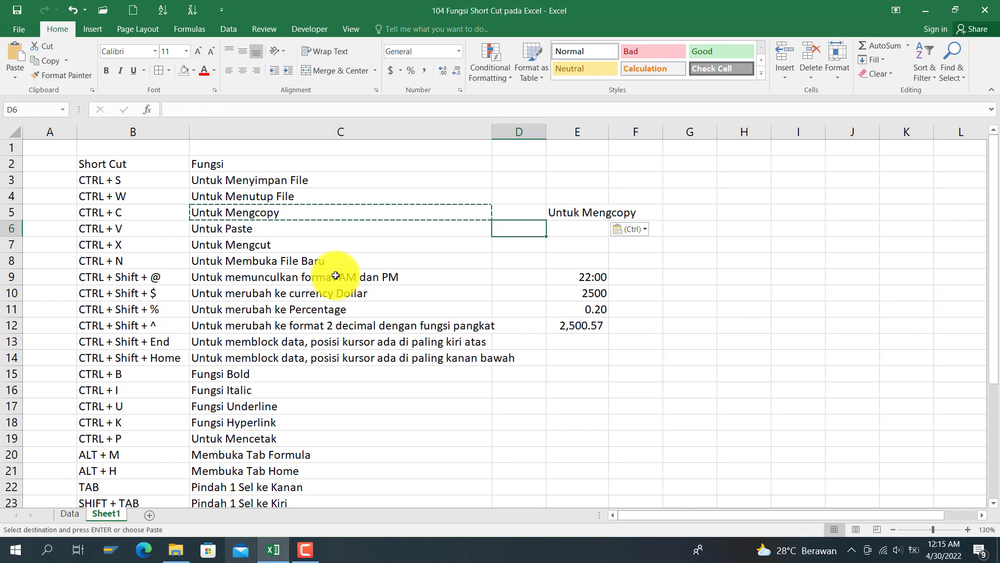
key("Up")
key("Left")
key("Left")
key("Right")
key("Right")
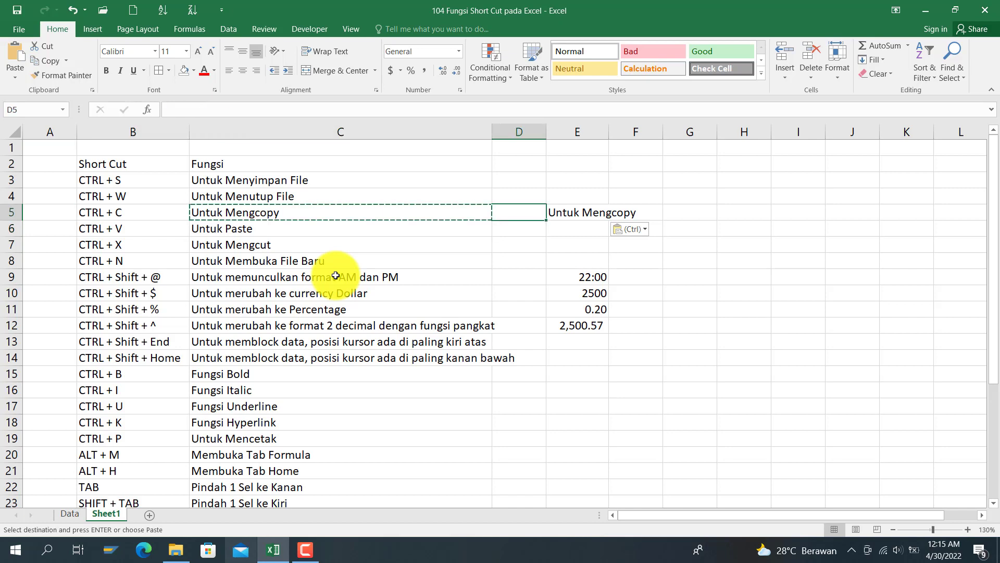
key("Right")
key("Right")
key("Left")
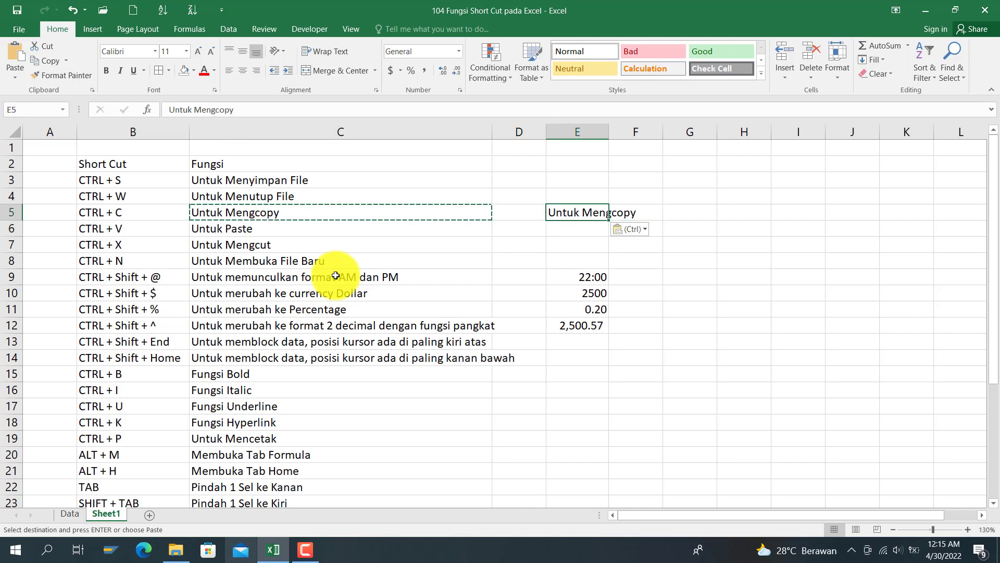
Cut the text in E5, paste it into E7, and clear E7
key("ctrl+c")
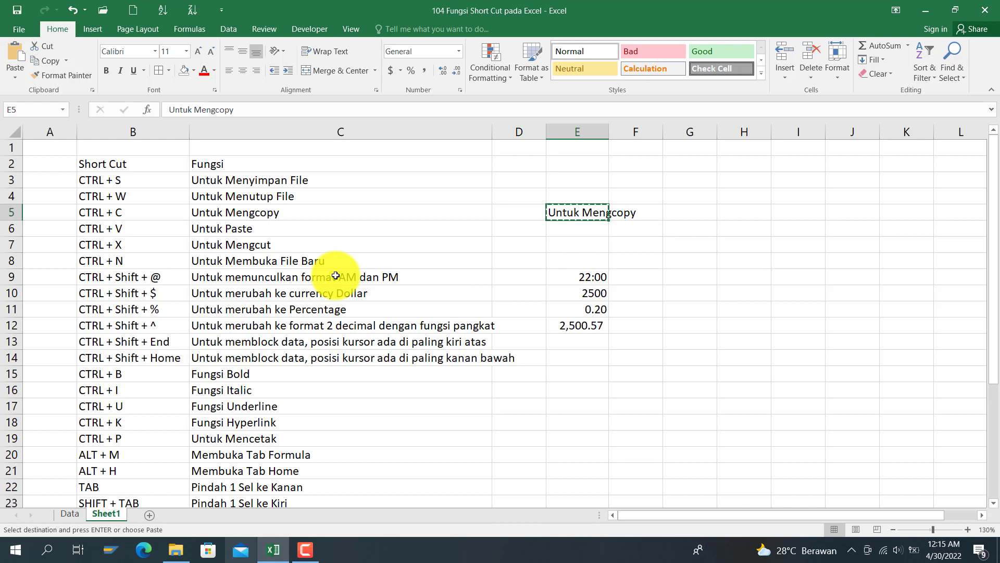
key("Down")
key("Down")
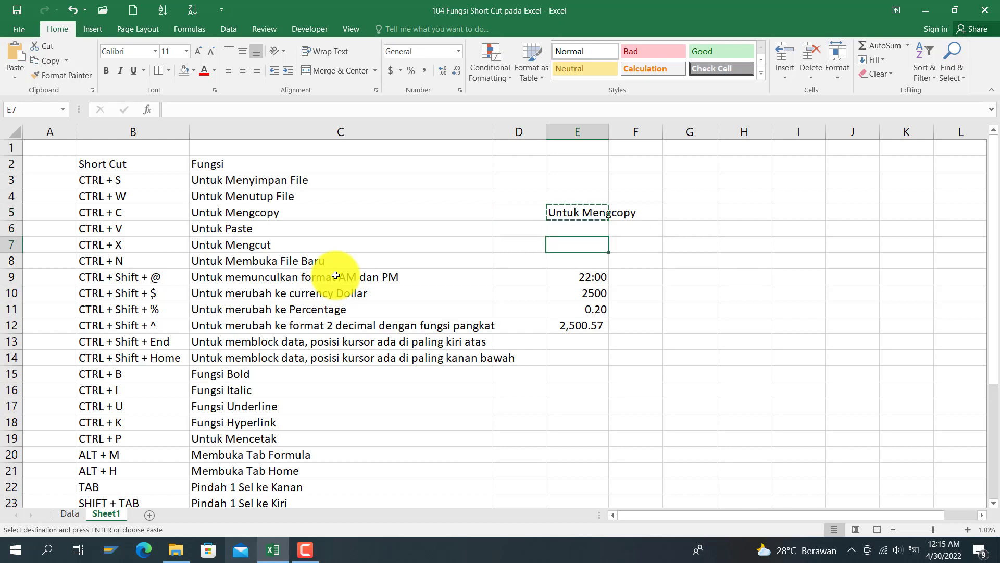
key("ctrl+v")
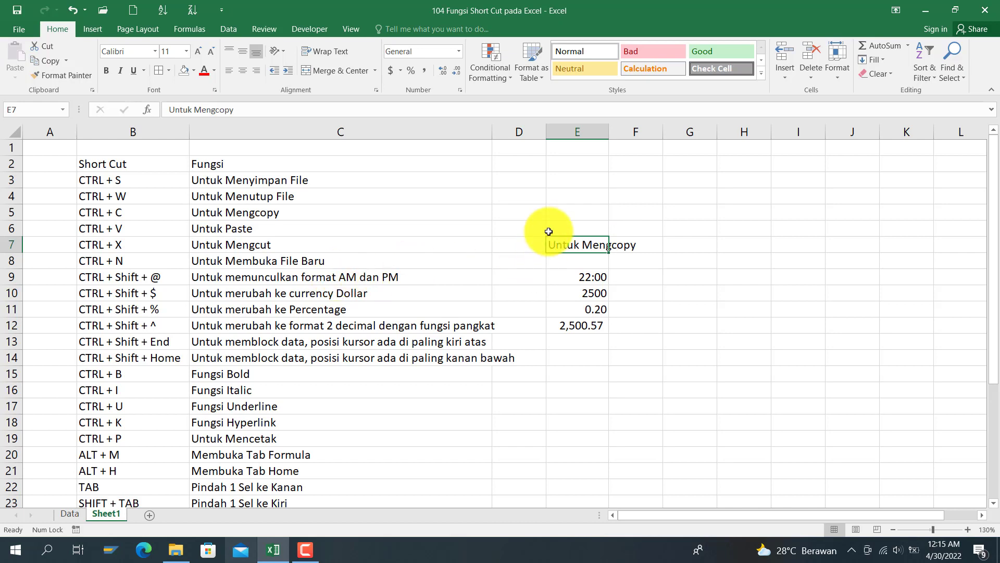
key("Delete")
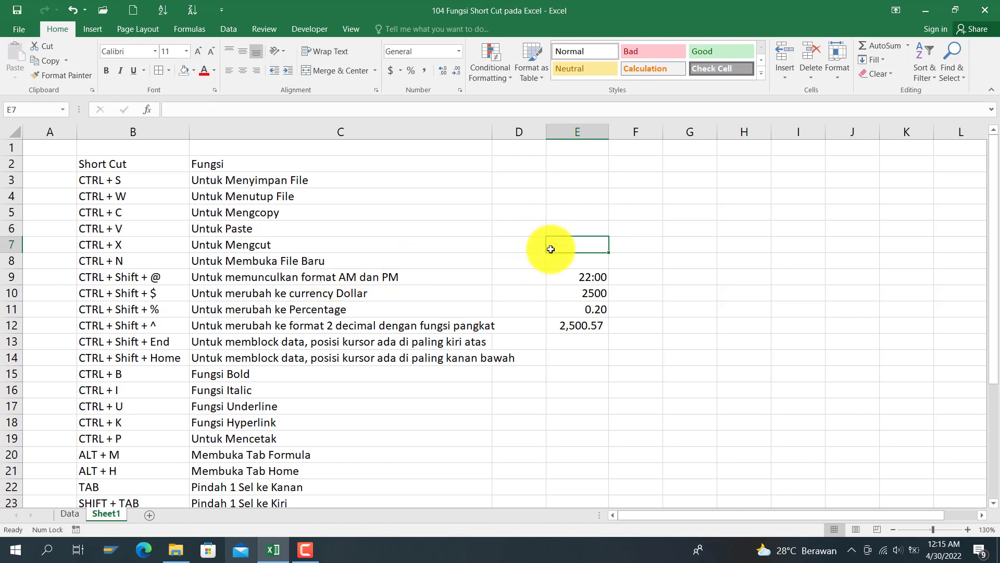
Change the time in E9 to the AM/PM time format, as described in the shortcut list
left_click(170, 274)
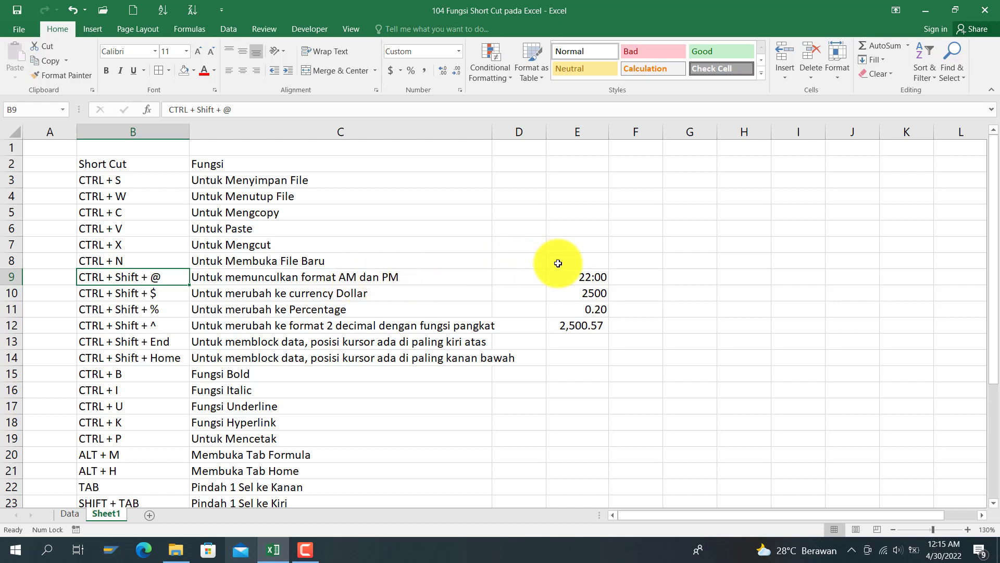
left_click(600, 277)
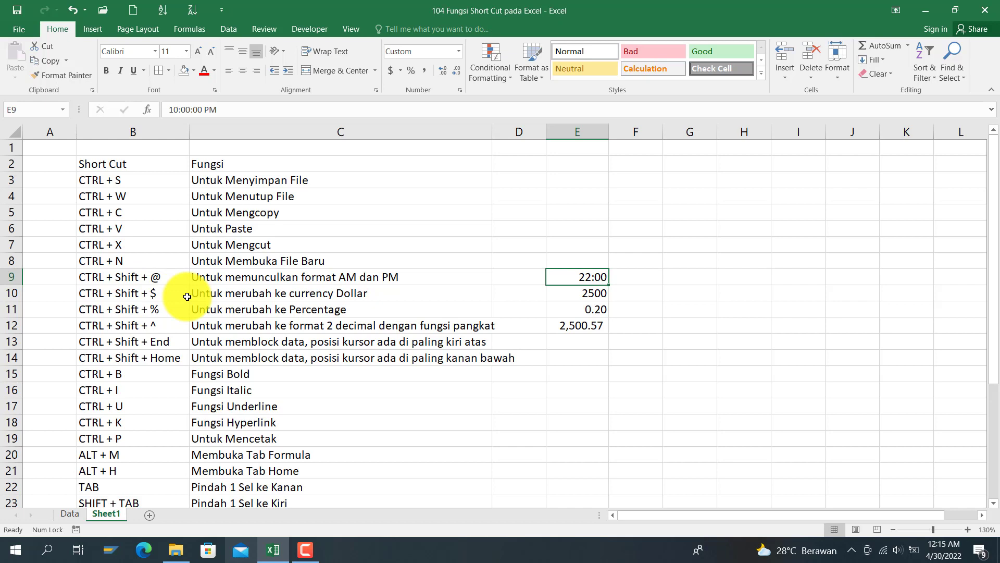
key("ctrl+shift+at")
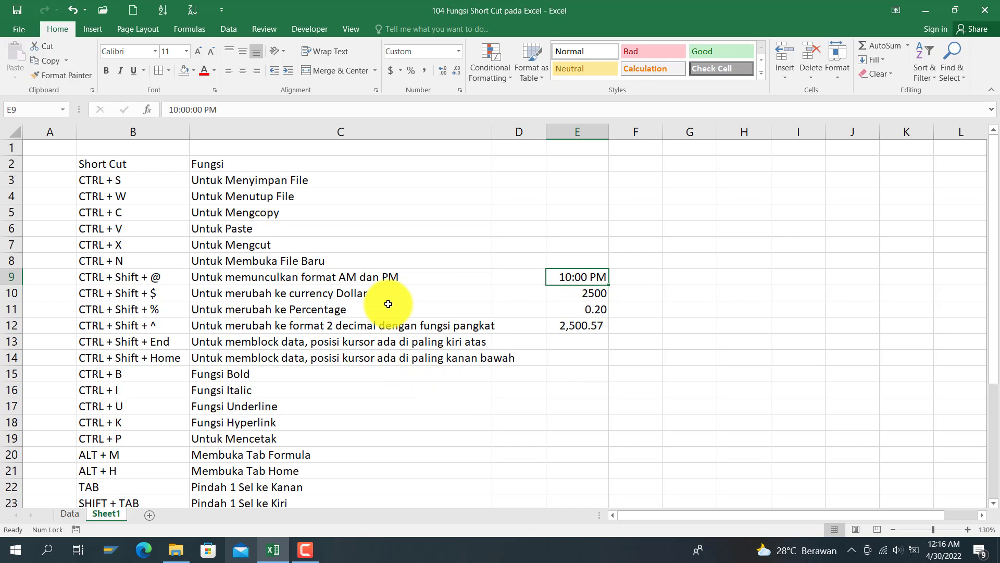
Apply the dollar currency format to the number in E10, undoing the same format tried on the time in E9
key("ctrl+shift+dollar")
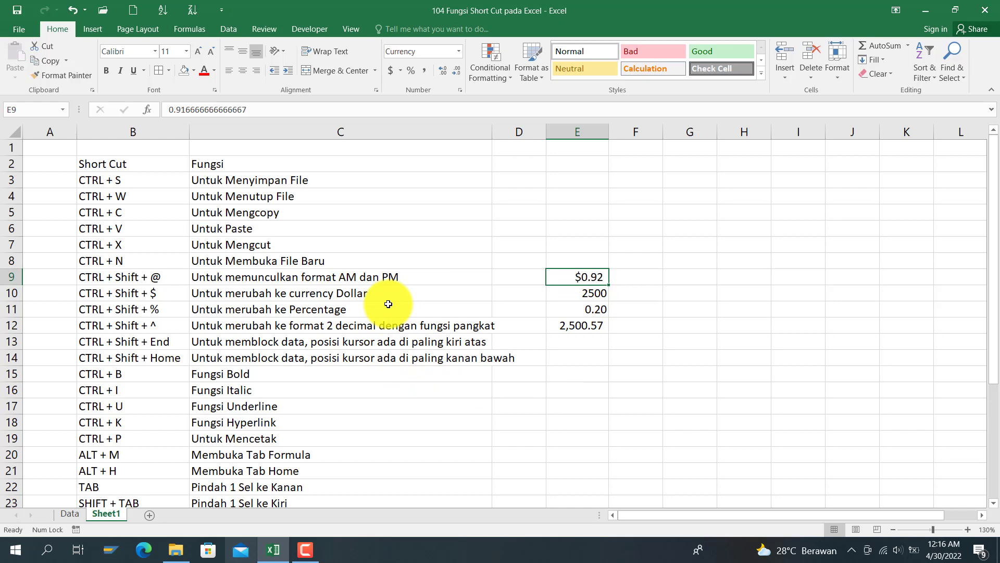
key("ctrl+z")
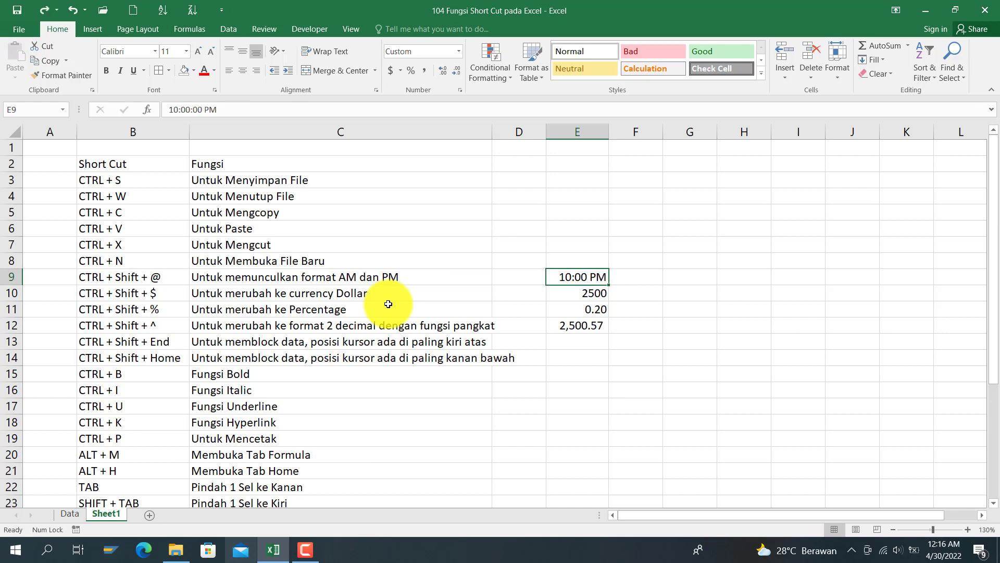
key("Down")
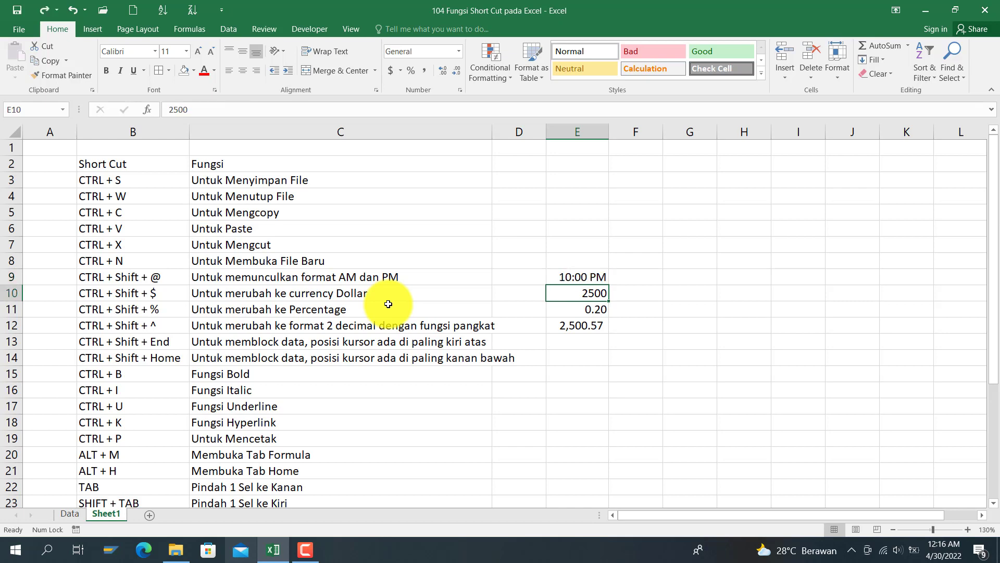
key("ctrl+shift+dollar")
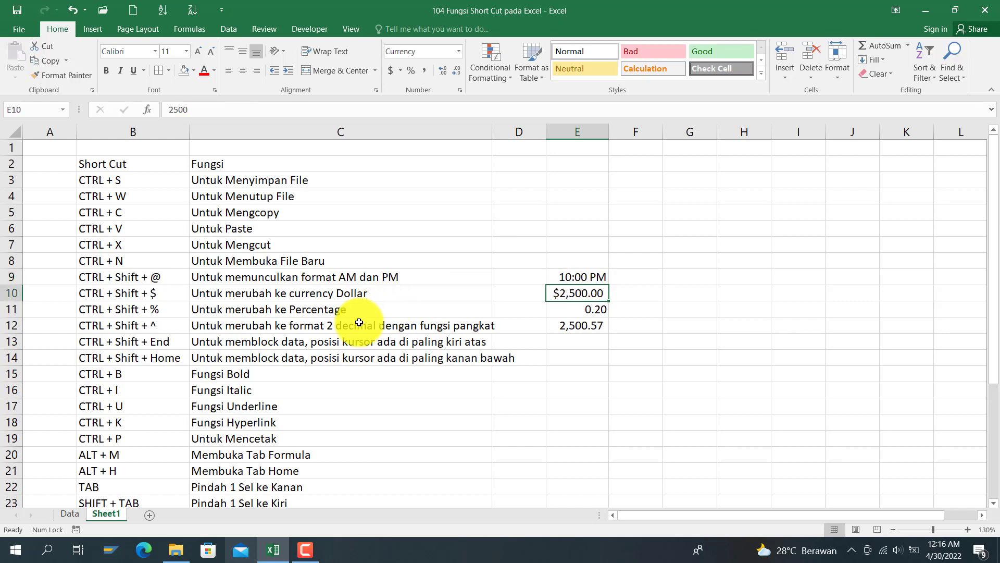
Change the value in E11 to the percentage format, as described in row 11 of the shortcut list
left_click(281, 311)
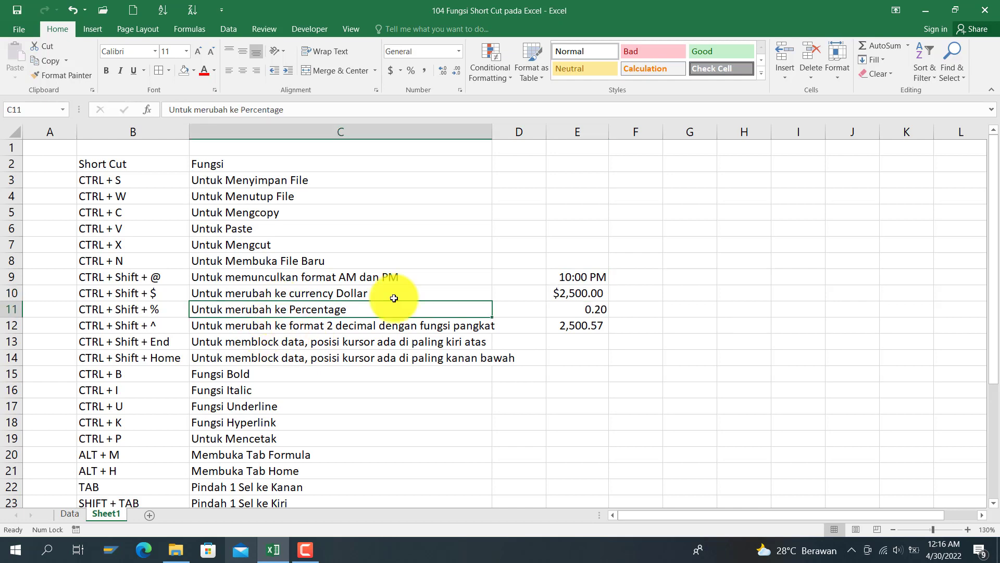
left_click(575, 307)
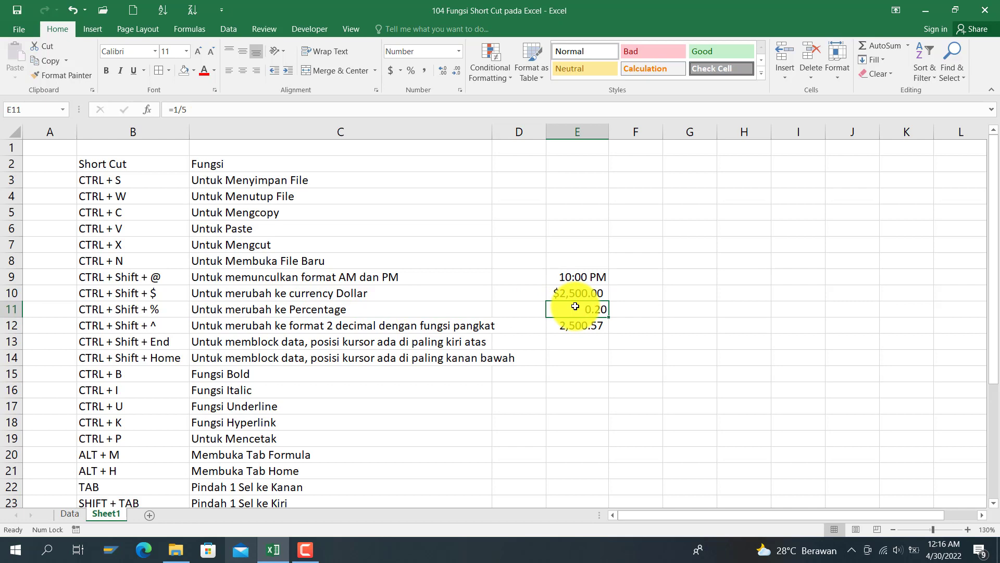
key("ctrl+shift+percent")
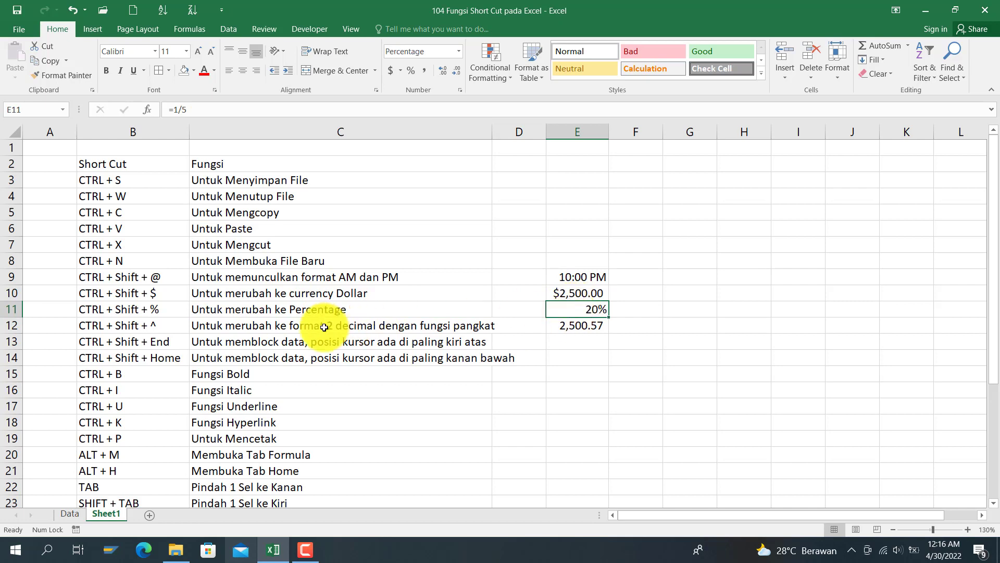
Change the number in E12 to the scientific format with two decimals, as described in row 12 of the list
left_click(232, 324)
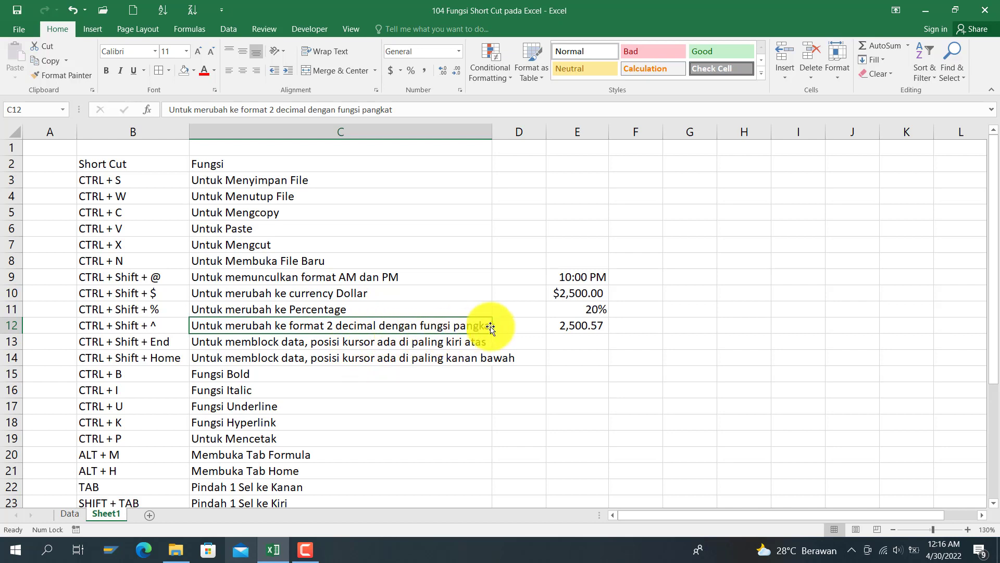
left_click(596, 328)
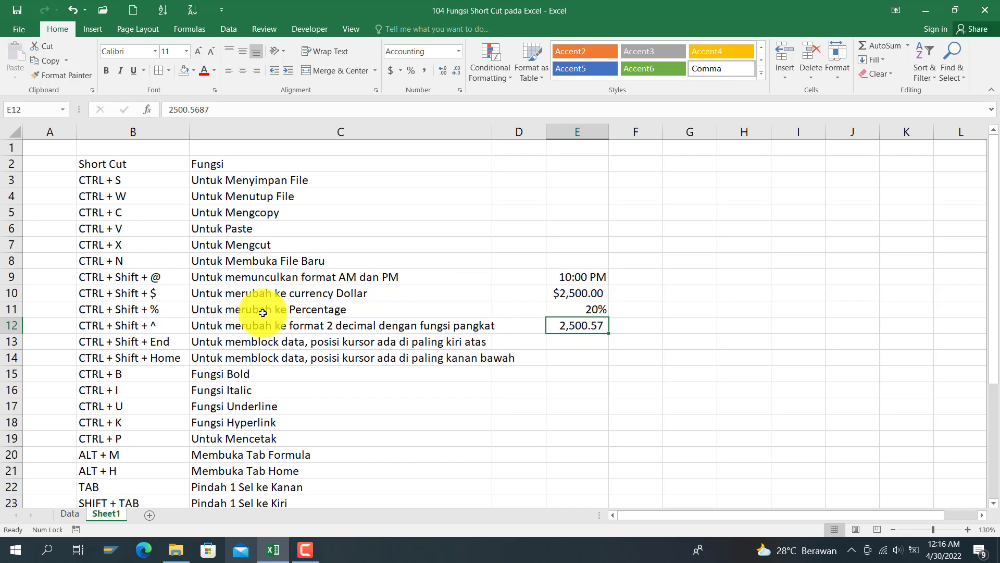
key("ctrl+shift+6")
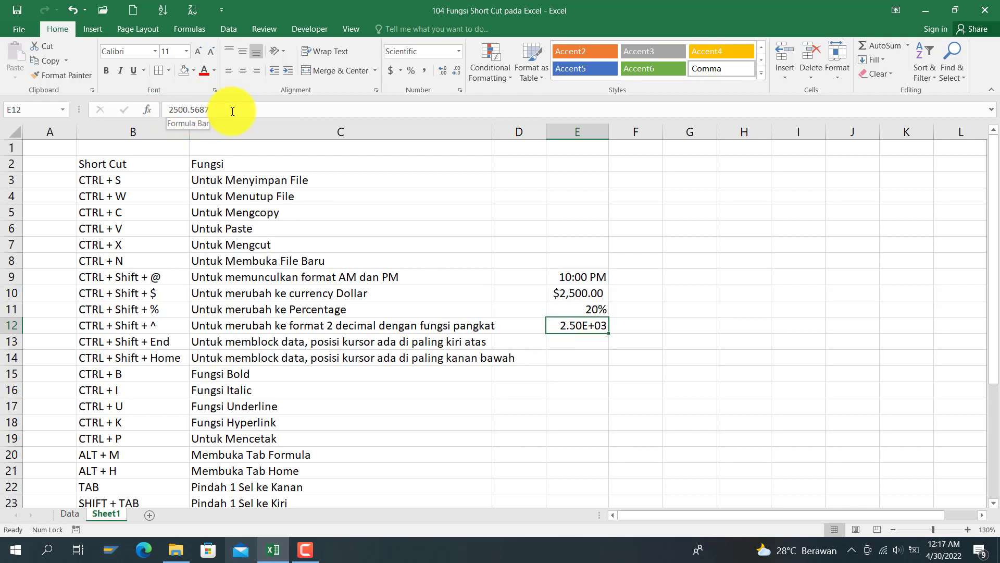
Select the data from B2 to the last used cell, and select from E32 back to A1
left_click(561, 340)
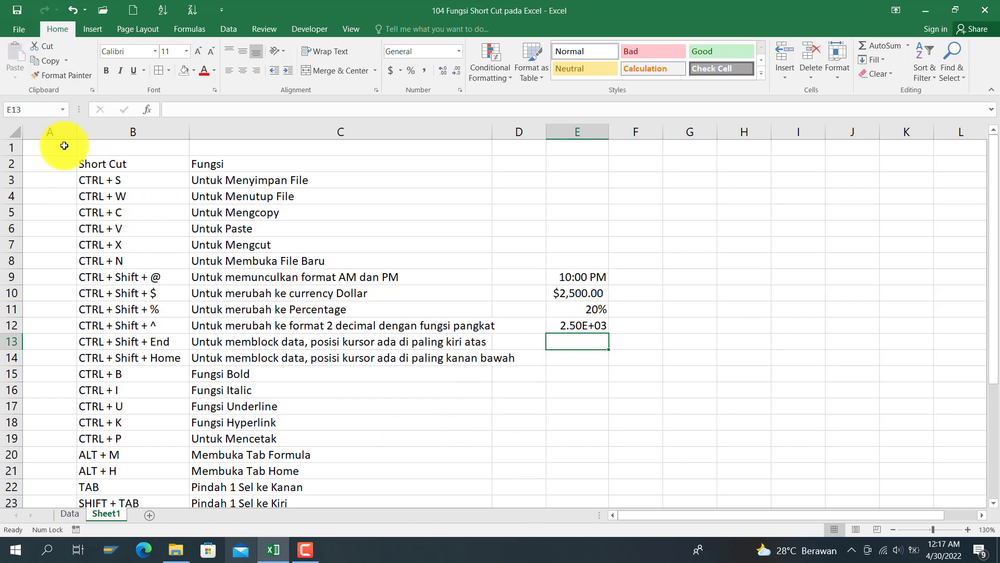
left_click(88, 163)
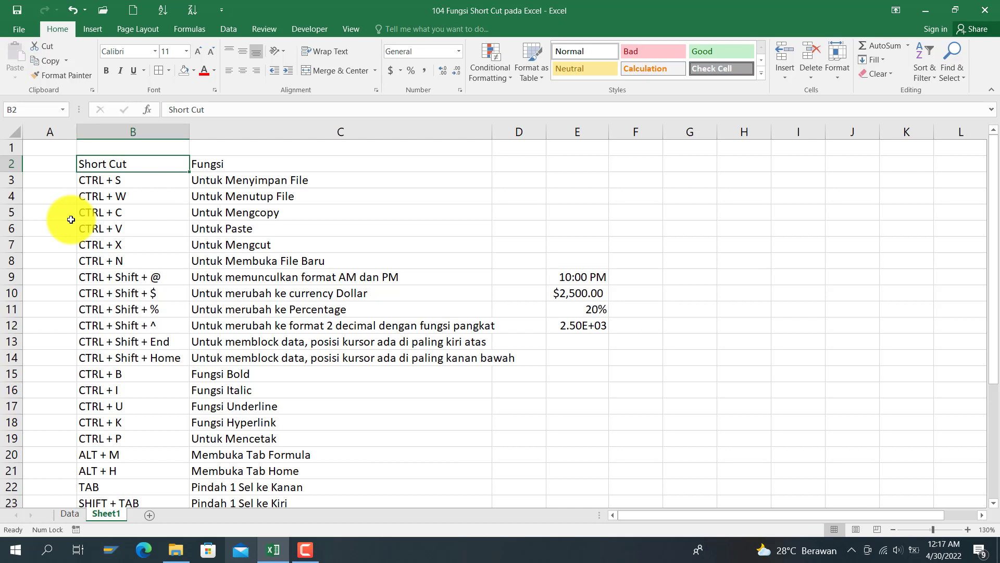
key("ctrl+shift+End")
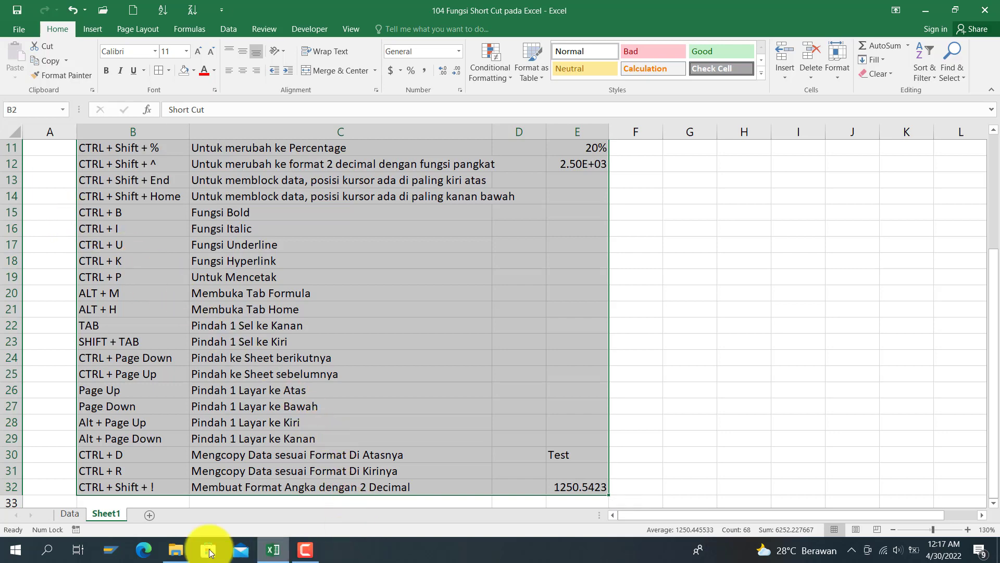
left_click(591, 486)
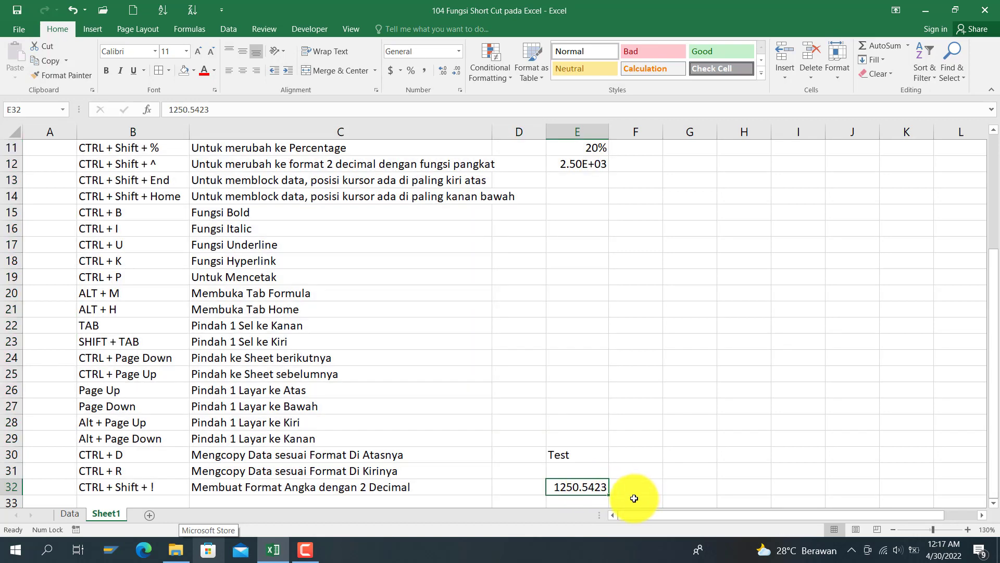
key("ctrl+shift+Home")
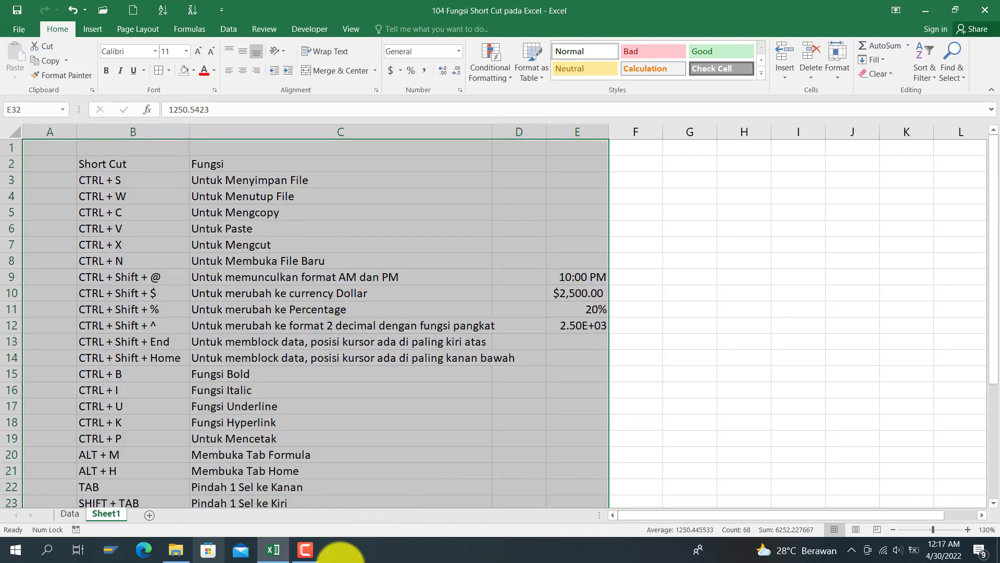
Make the text Fungsi Bold in C15 bold, Fungsi Italic in C16 italic and Fungsi Underline in C17 underlined
left_click(218, 375)
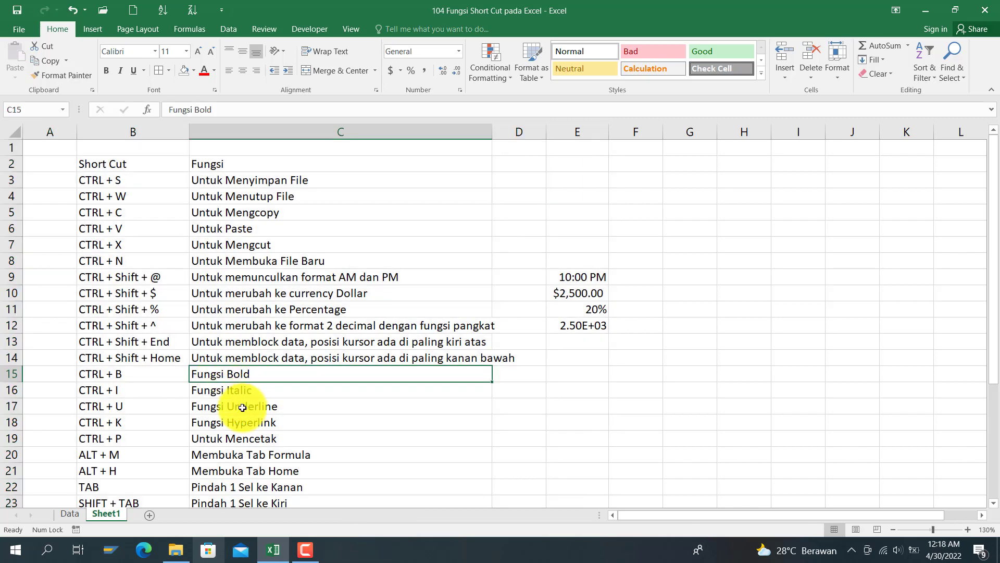
key("ctrl+b")
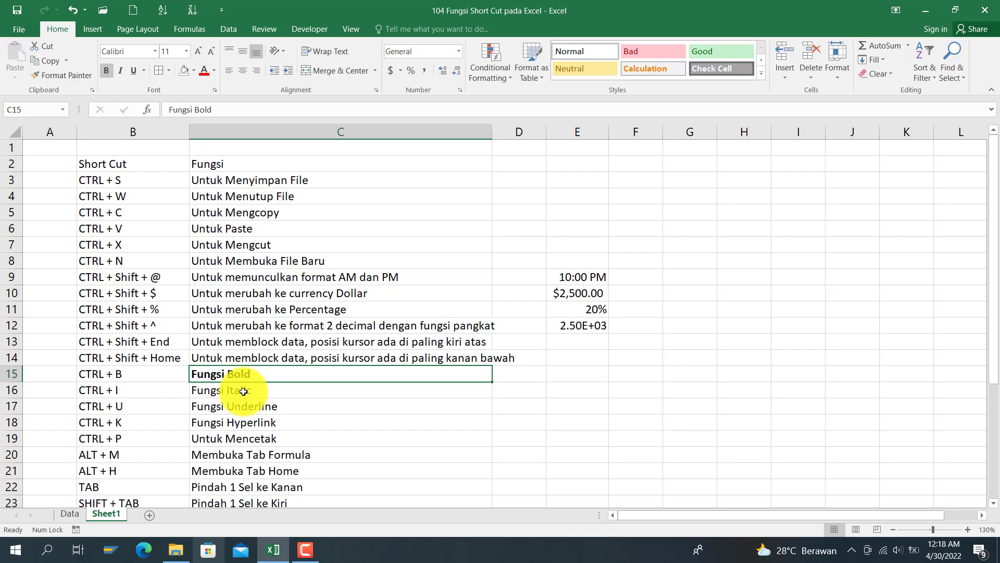
left_click(243, 390)
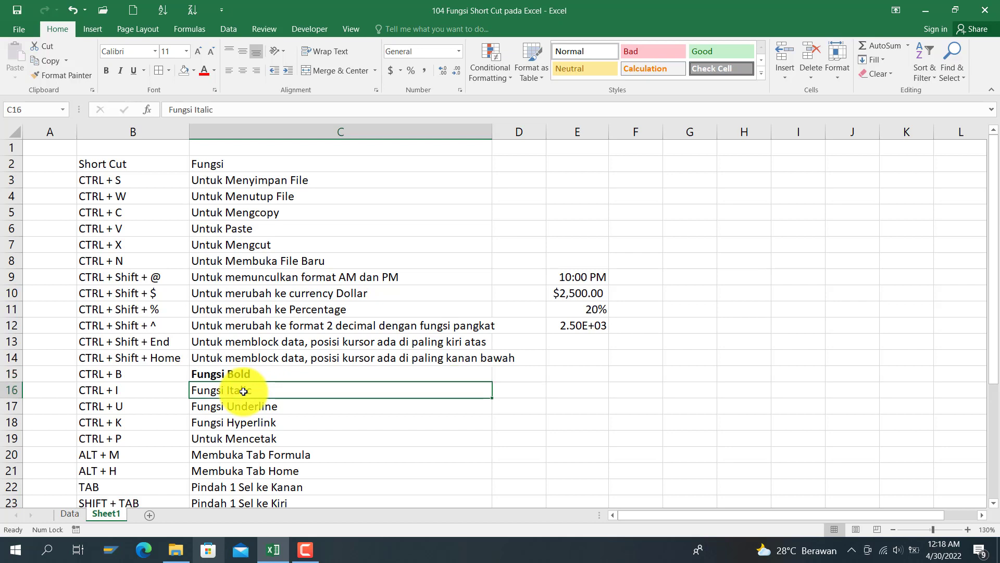
key("ctrl+i")
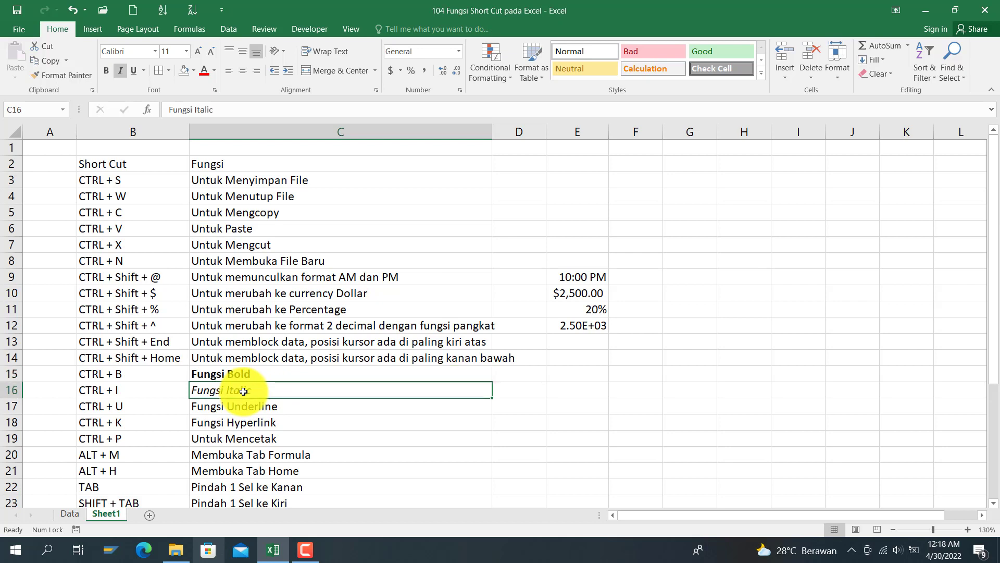
left_click(246, 407)
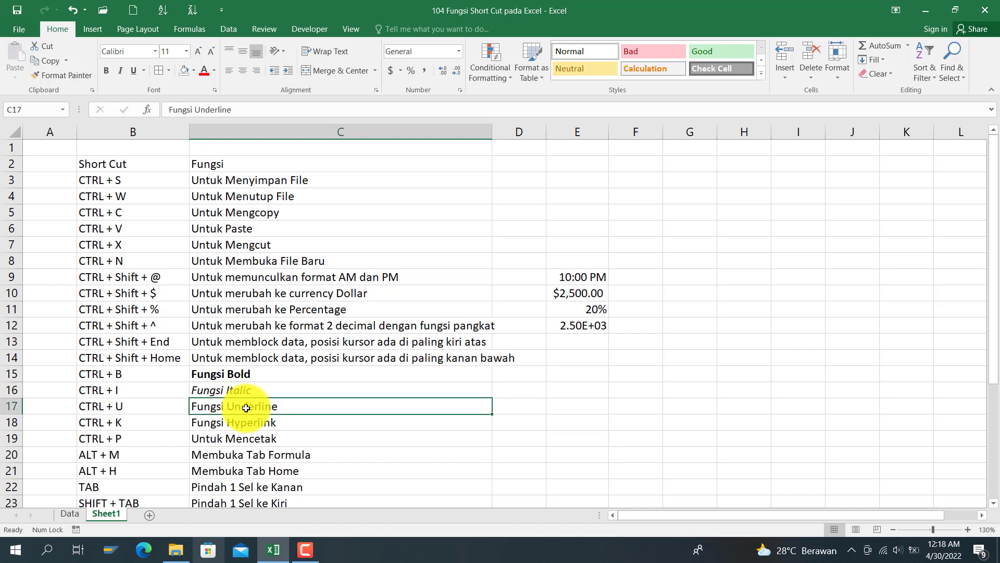
key("ctrl+u")
Insert a hyperlink on Fungsi Hyperlink in C18 that leads to cell A1 of the Data sheet in this document
left_click(243, 426)
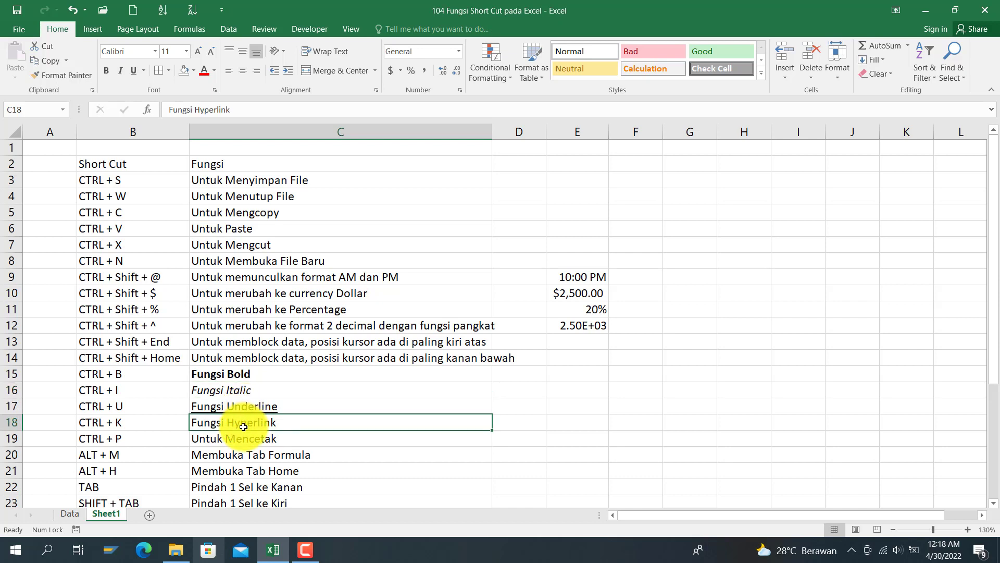
key("ctrl+k")
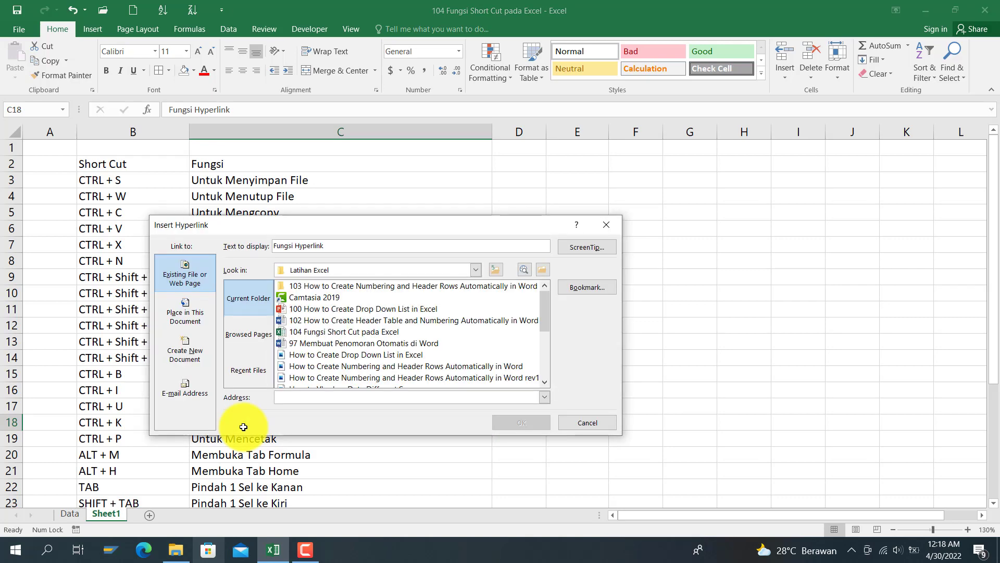
left_click(188, 313)
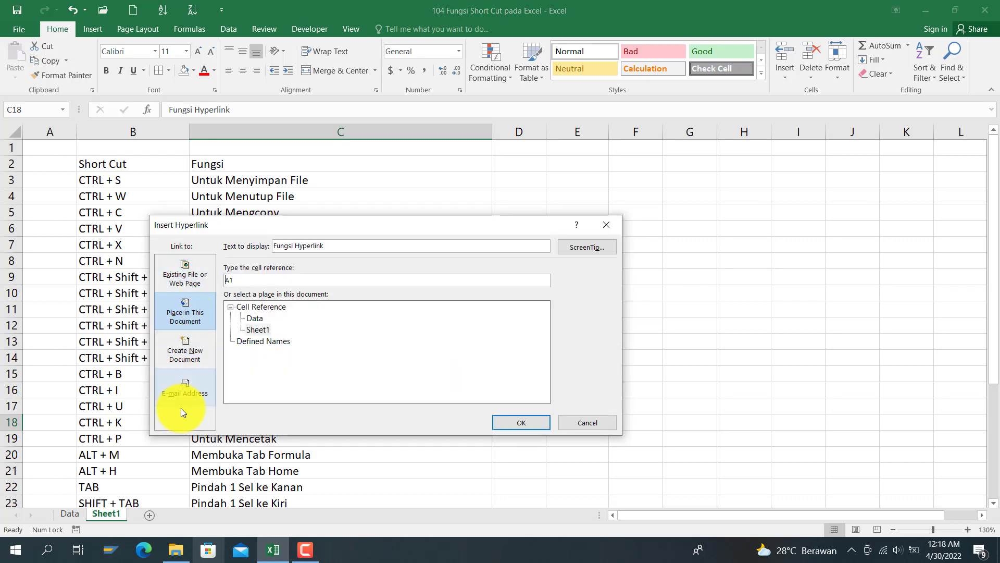
left_click(253, 317)
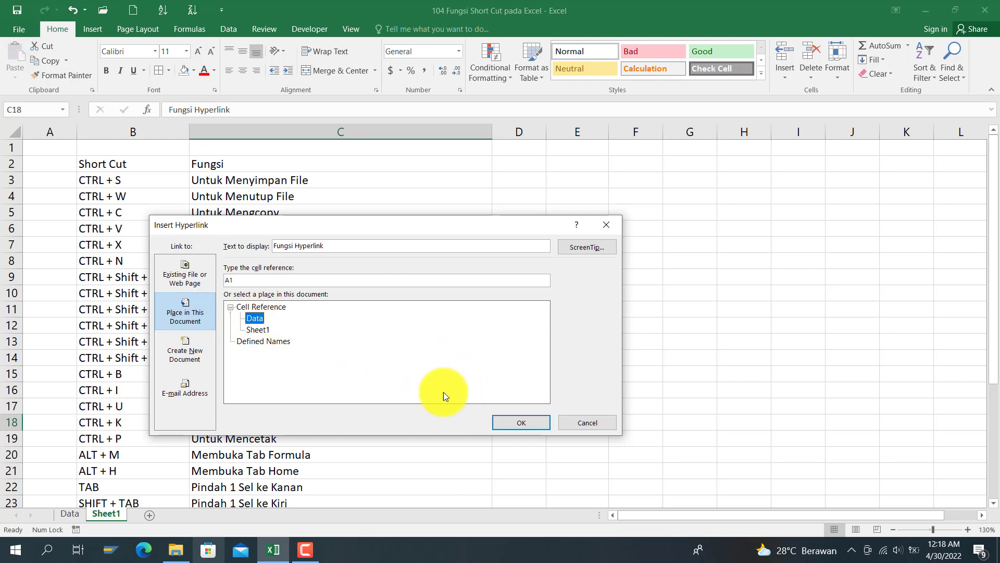
left_click(537, 423)
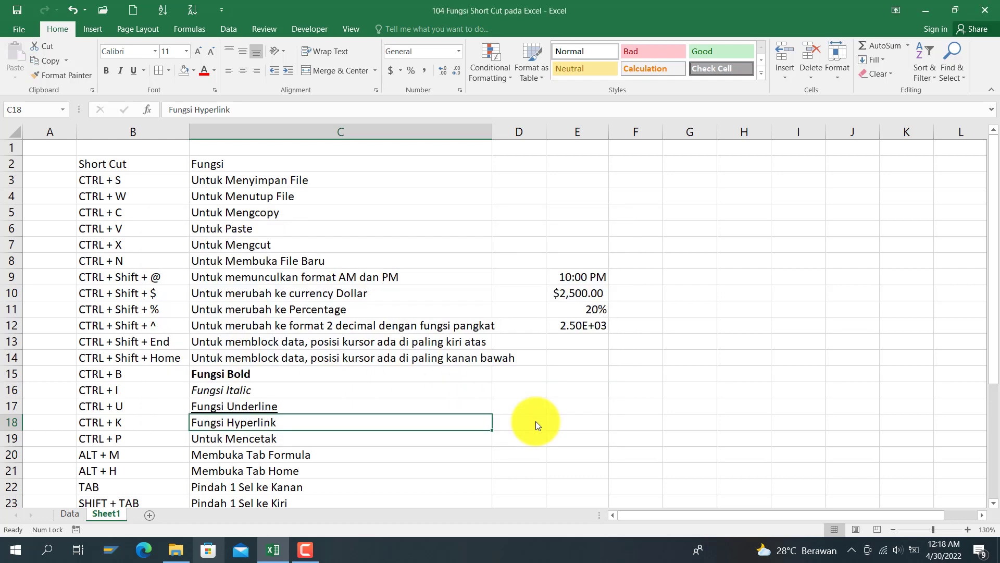
Follow the Fungsi Hyperlink link in C18 to the Data sheet and return to Sheet1
left_click(321, 388)
left_click(240, 423)
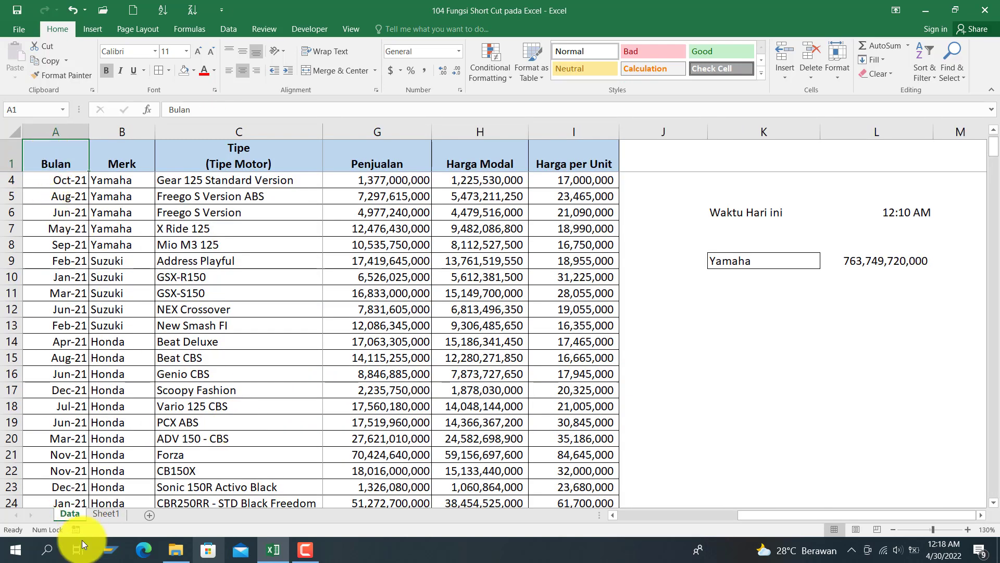
left_click(104, 513)
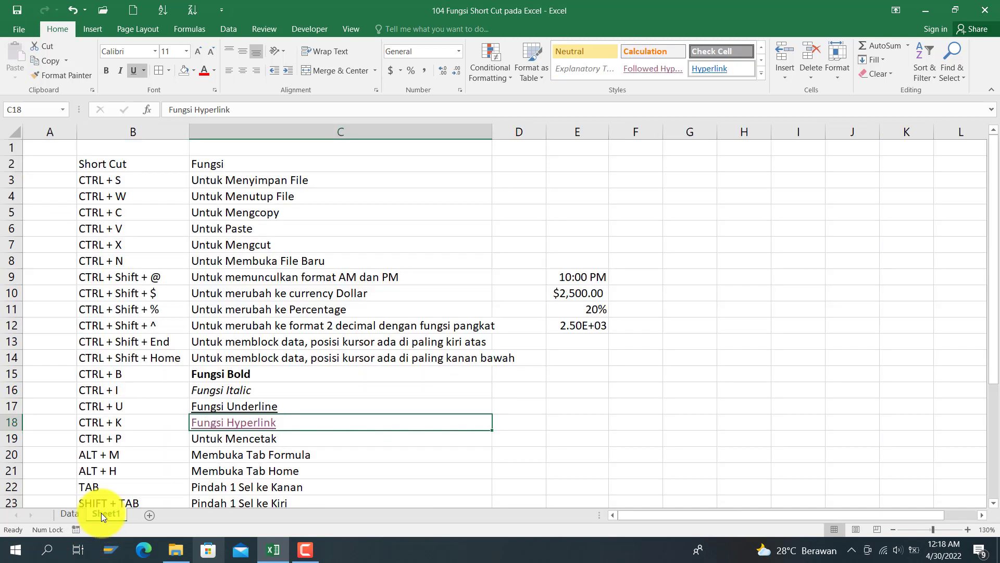
Look at the print settings and preview for Sheet1, as described in row 19, and return to the sheet
left_click(211, 442)
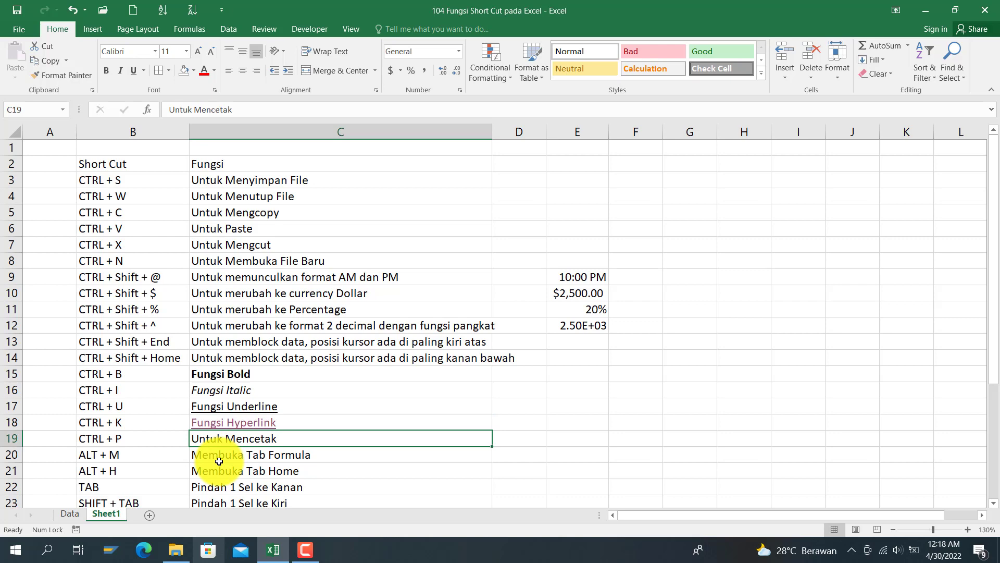
key("ctrl+p")
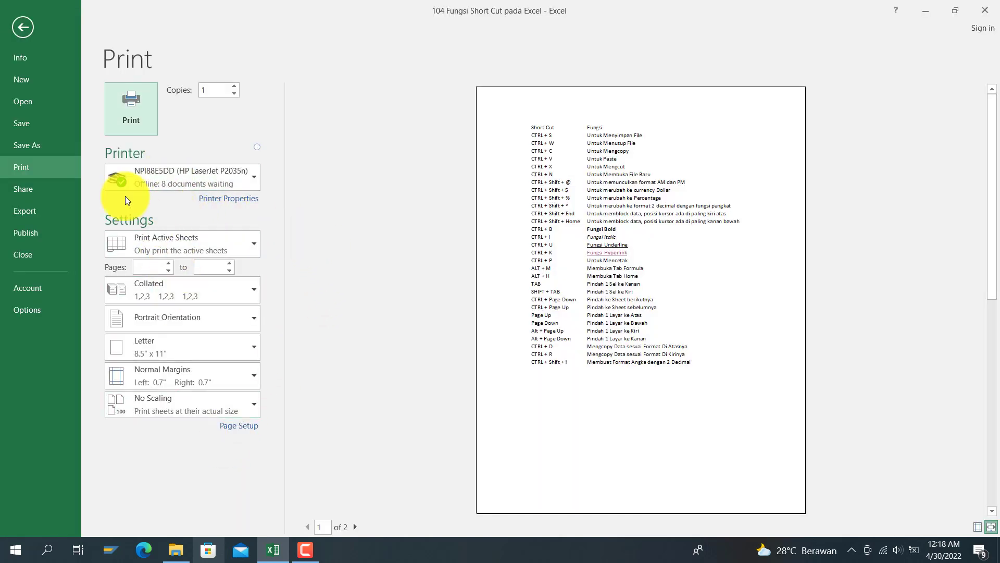
left_click(20, 21)
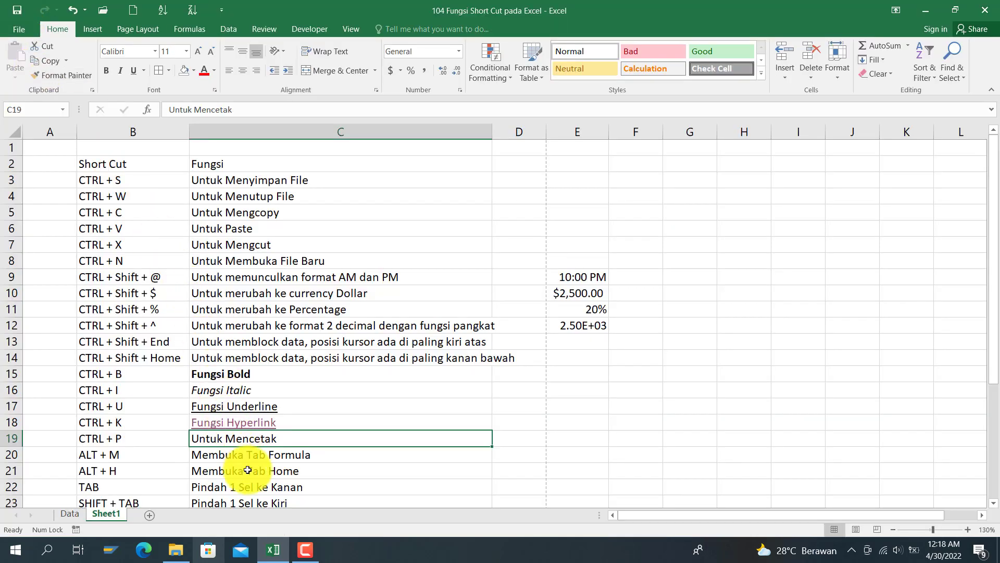
Display the Formulas commands in the ribbon, as described in row 20 of the shortcut list
scroll(247, 470, "down", 1)
left_click(253, 409)
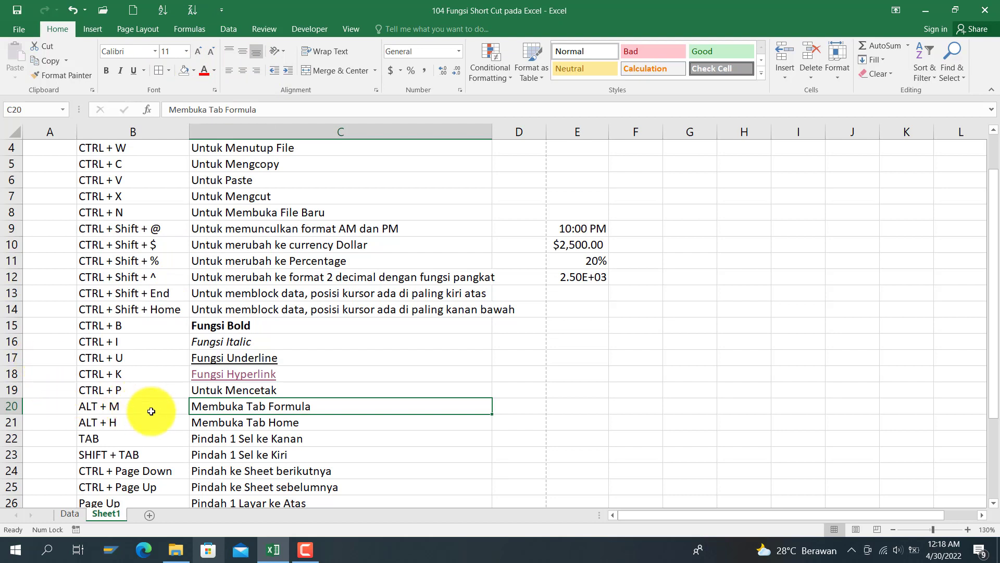
key("alt+m")
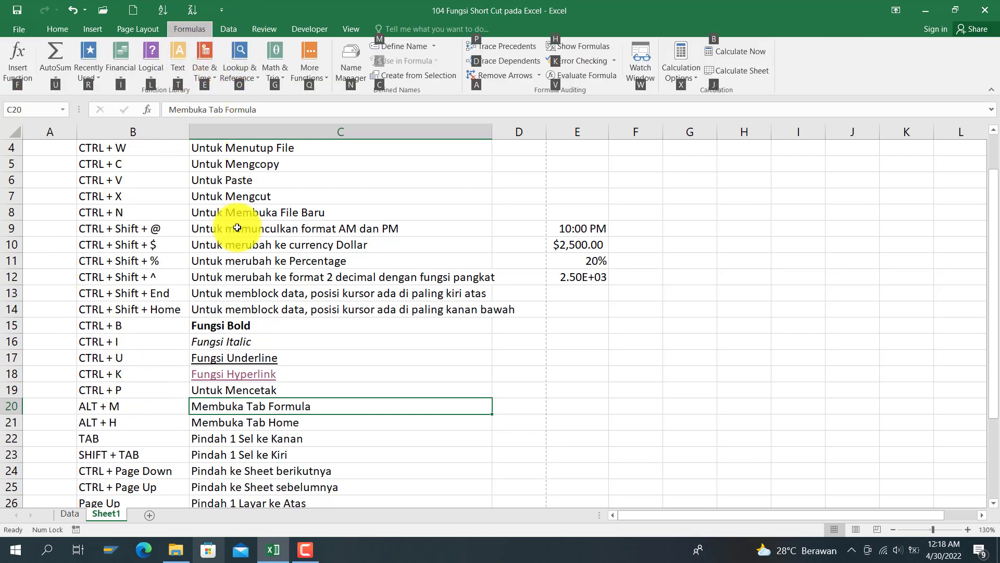
Display the Home commands as described in row 21, and view the Conditional Formatting options with the Top/Bottom Rules
left_click(287, 428)
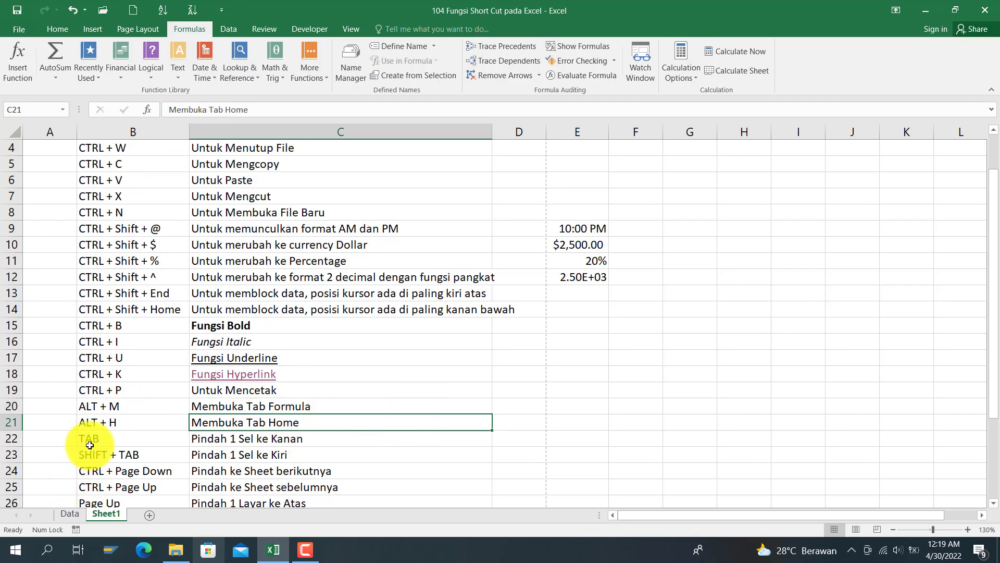
key("alt")
key("h")
key("alt")
key("h")
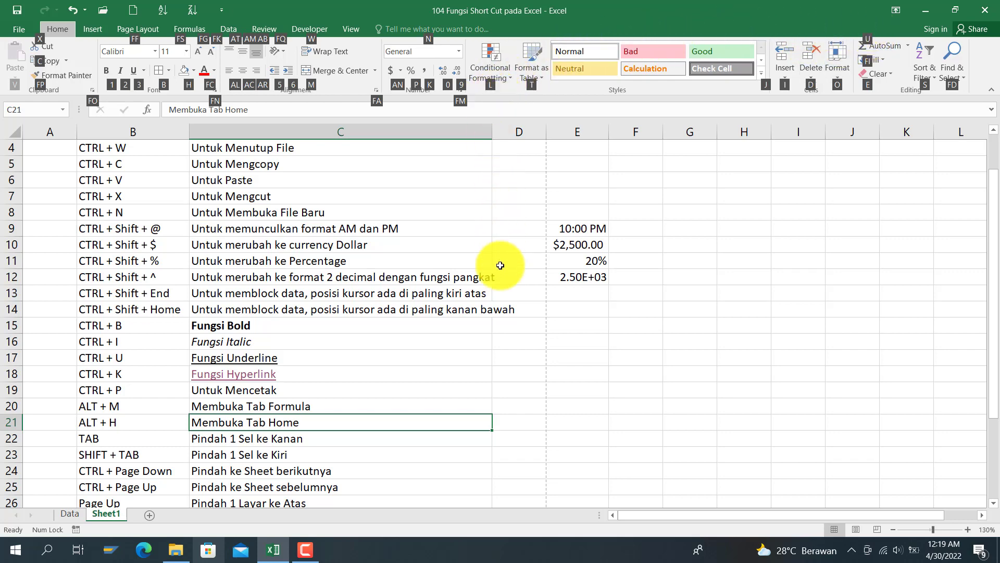
key("l")
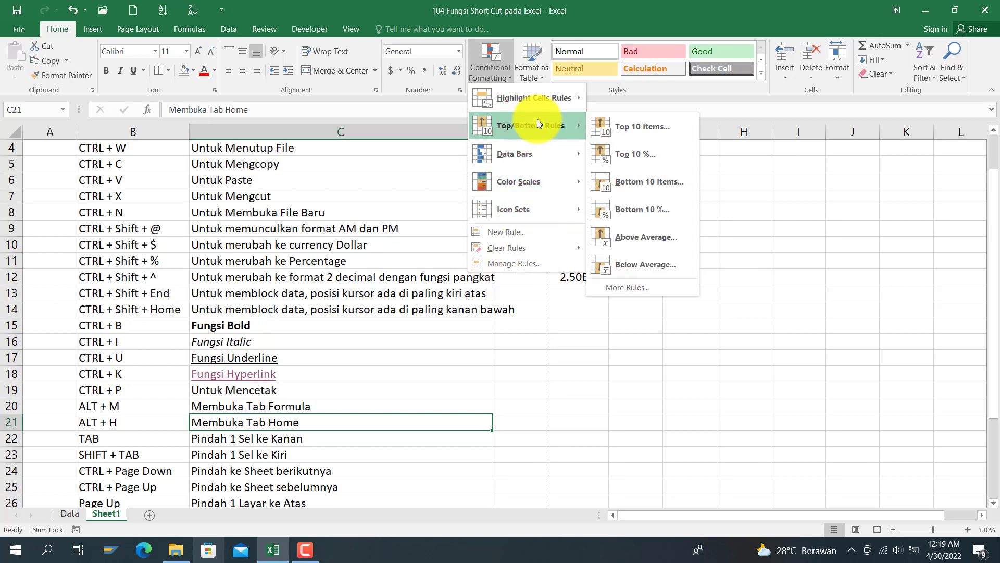
Dismiss the Conditional Formatting options and move right one cell at a time from B22 to F22, as described in row 22
mouse_move(499, 108)
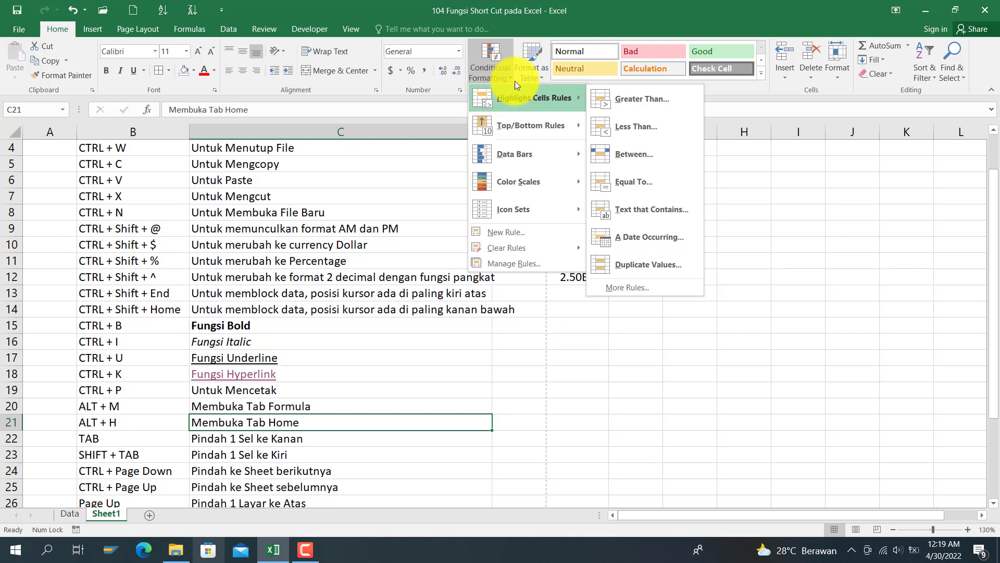
left_click(243, 414)
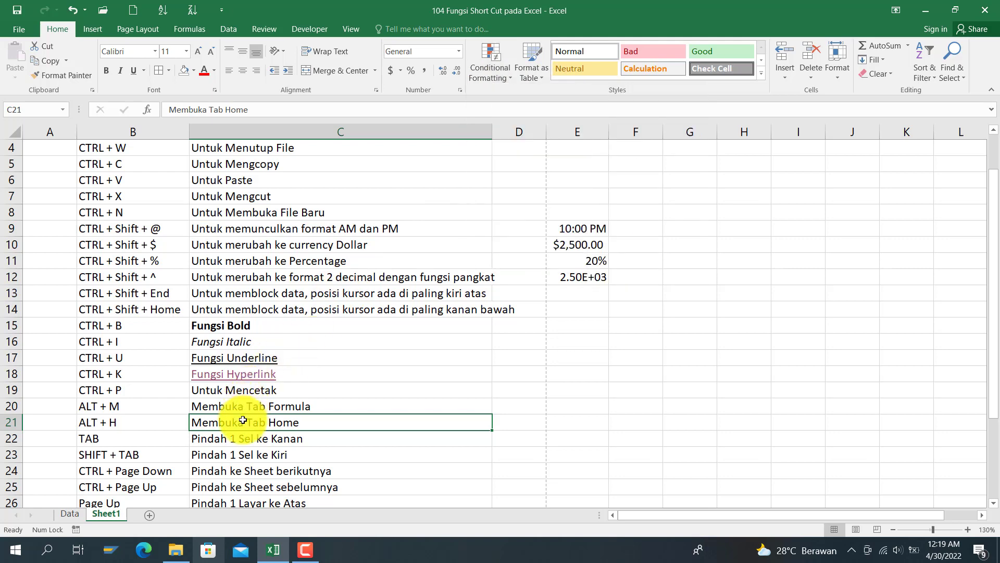
left_click(116, 439)
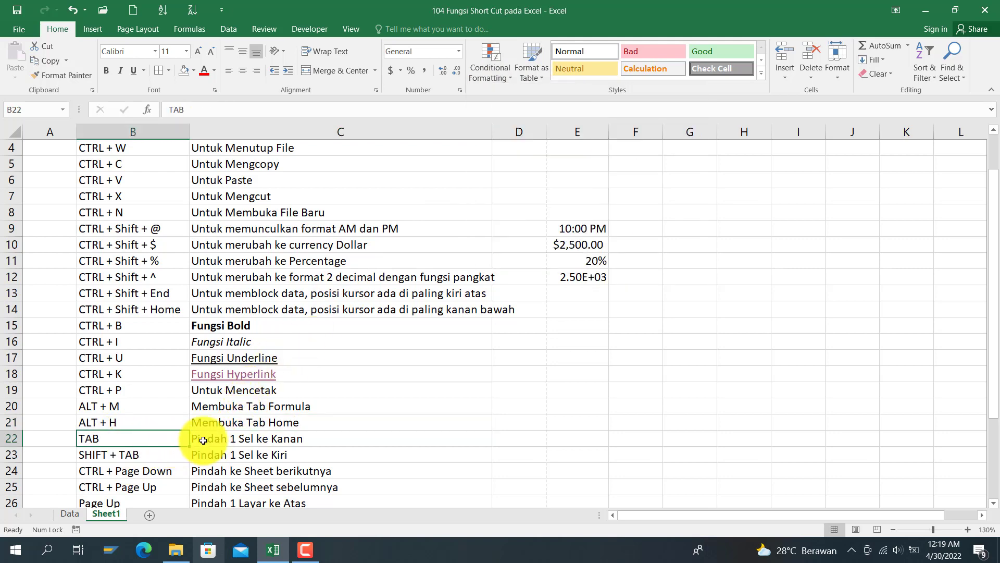
key("Tab")
key("Tab")
key("Tab")
key("Tab")
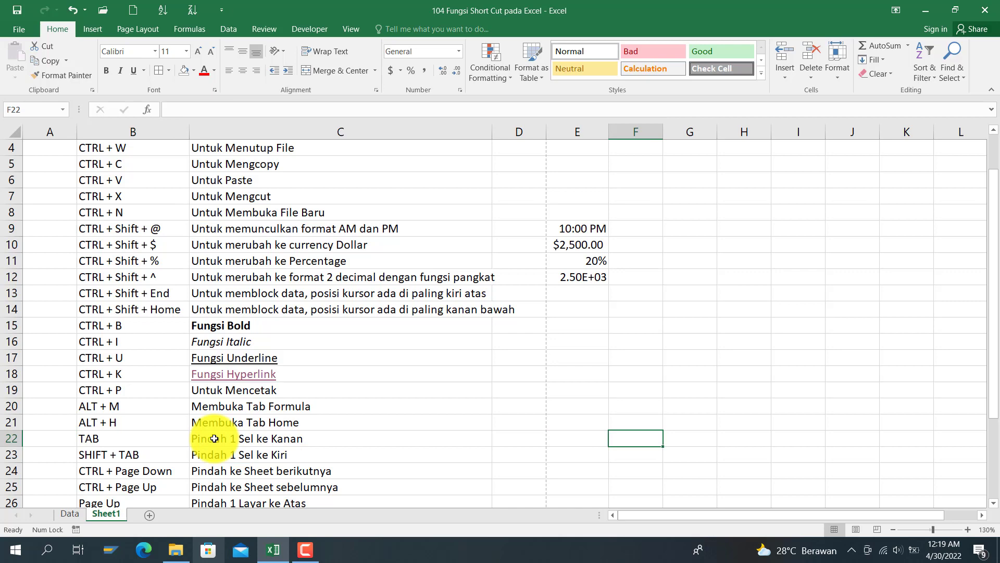
Enter Fungsi Tab in each of the cells E22, F22 and G22
key("shift+Tab")
type("fUNG")
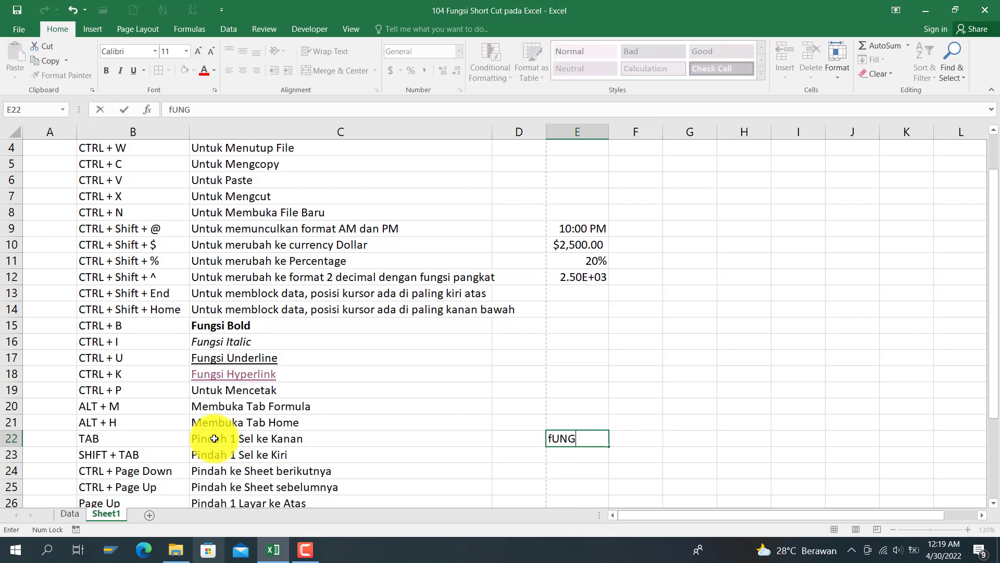
type("Si Tab")
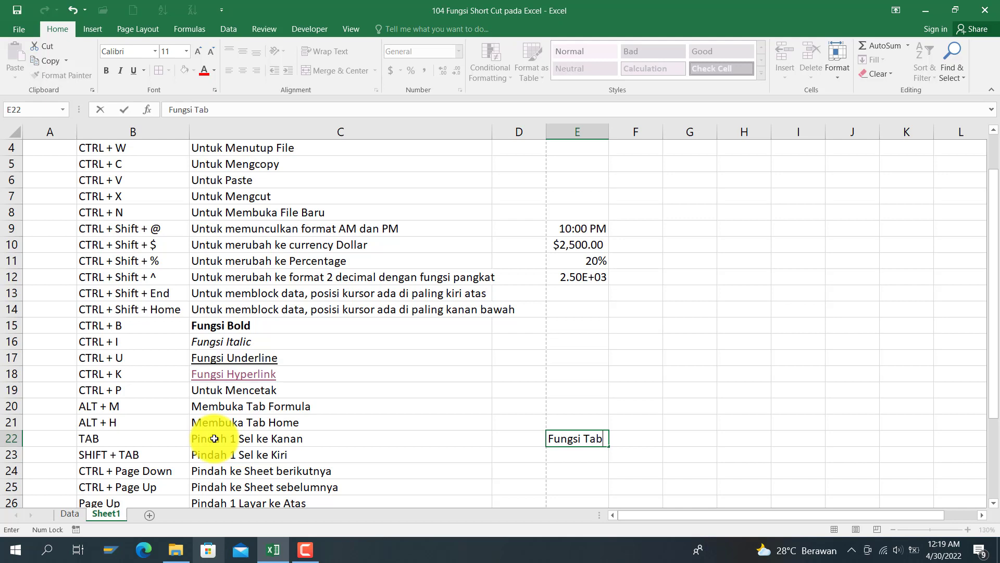
key("Tab")
type("F")
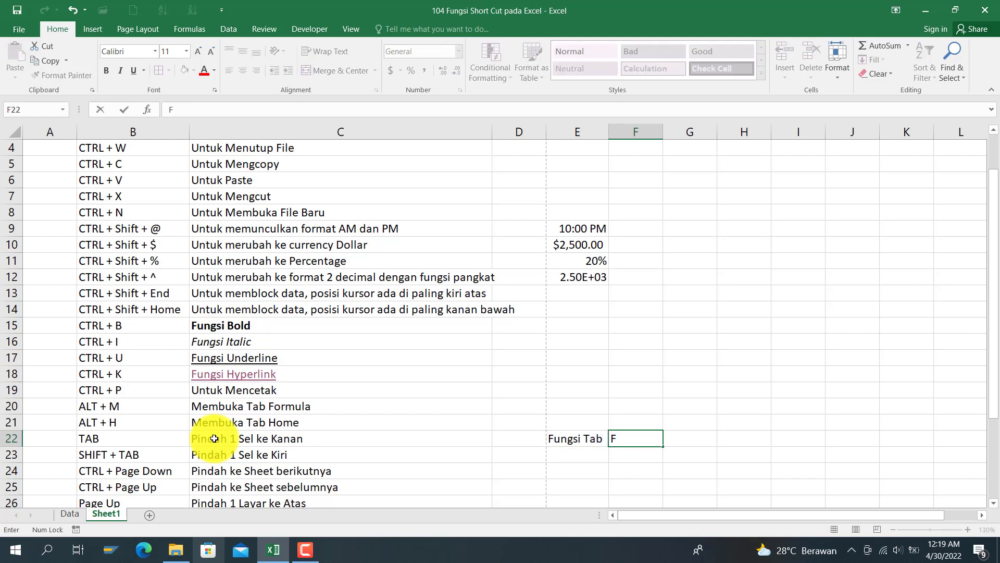
type("ungsi Tab")
key("Tab")
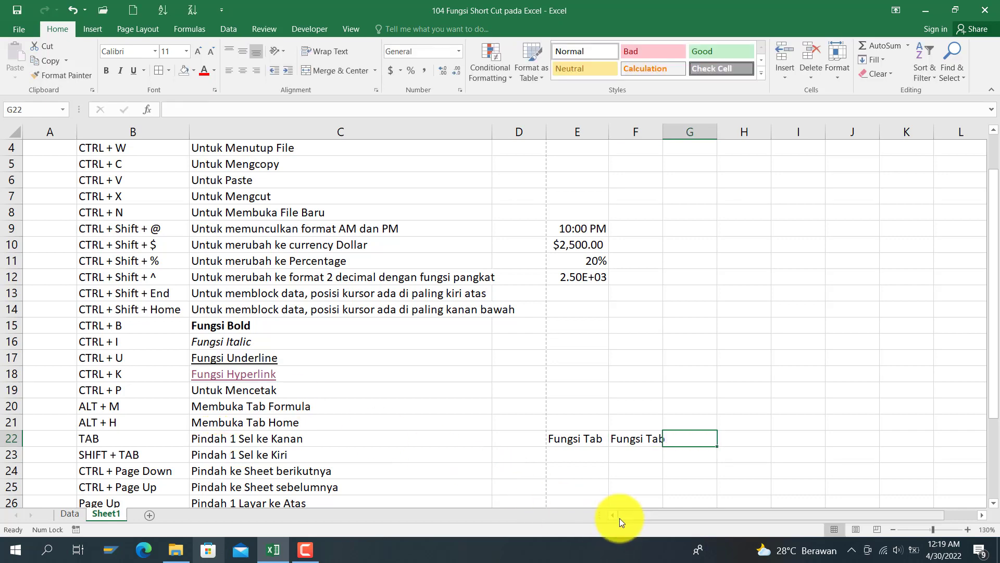
left_click(579, 439)
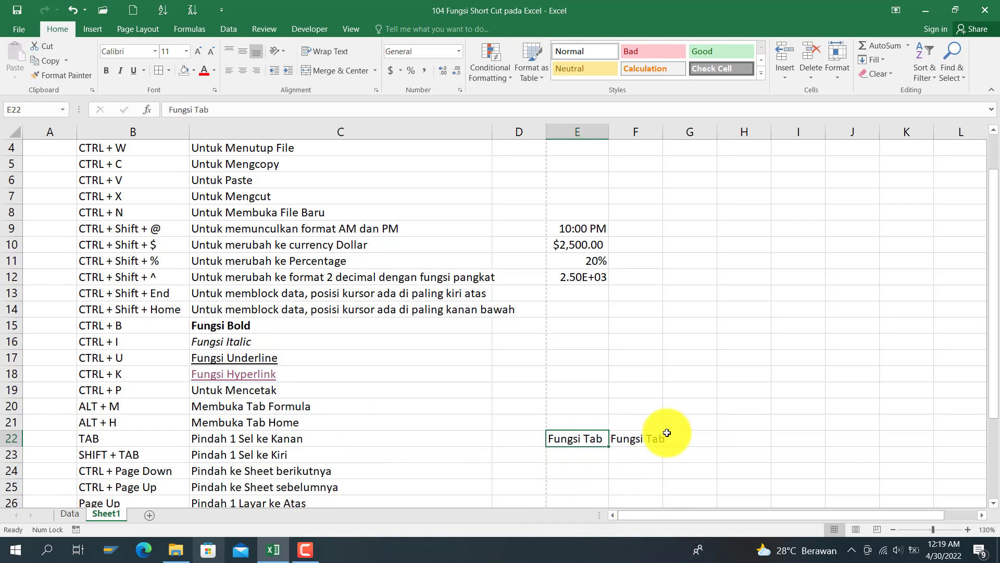
left_click(678, 437)
type("Fungs")
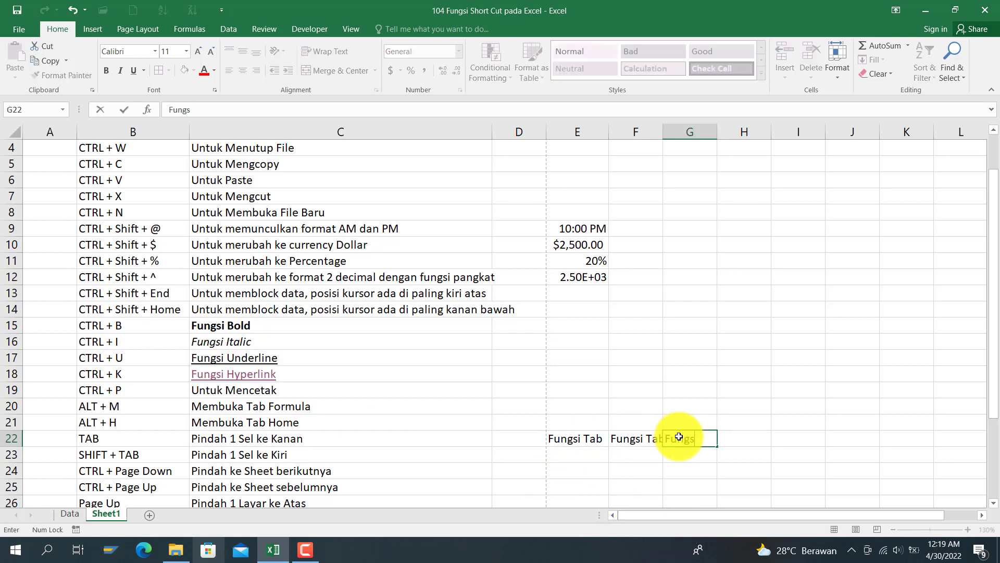
type("i Tab")
key("Return")
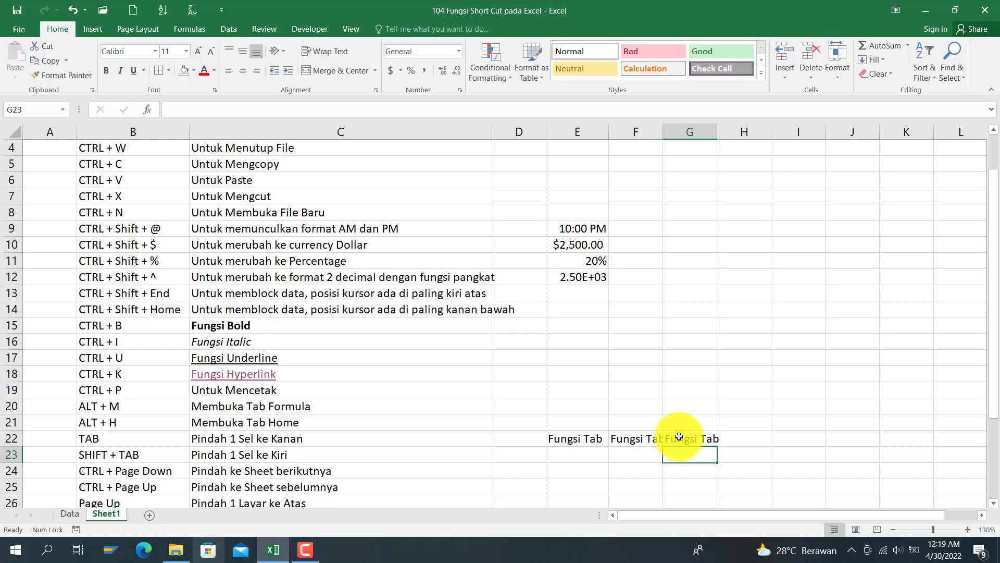
Step back and forth along the Fungsi Tab cells in row 22, select E22:G22, and end on H22
key("Up")
key("shift+Tab")
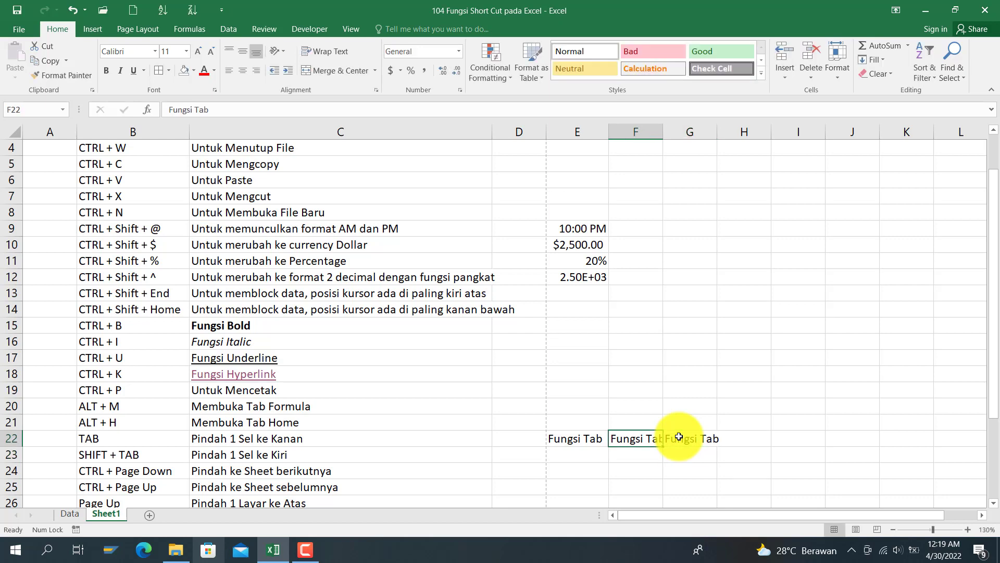
key("Tab")
key("Tab")
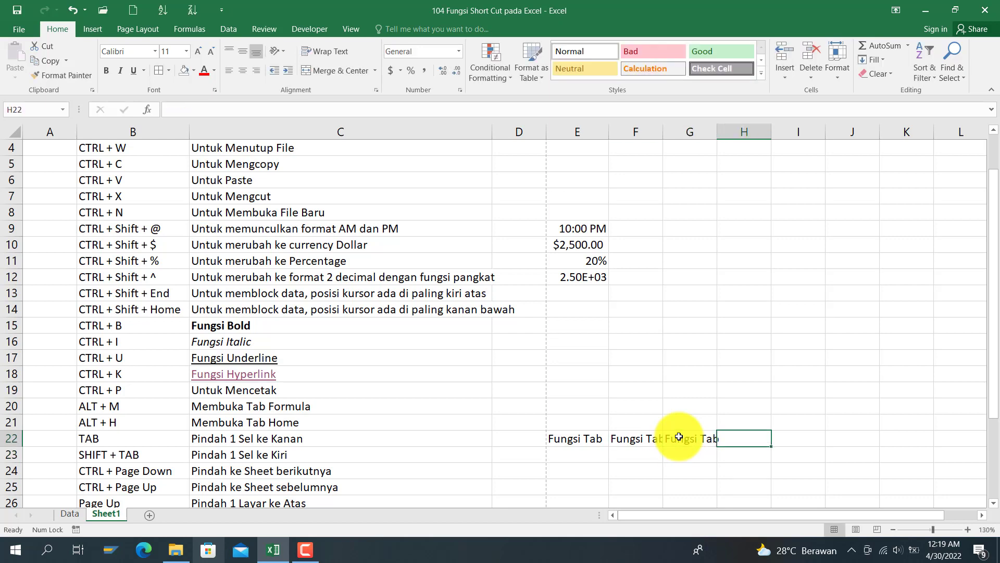
key("Tab")
key("shift+Tab")
key("shift+Tab")
key("shift+Left")
key("shift+Left")
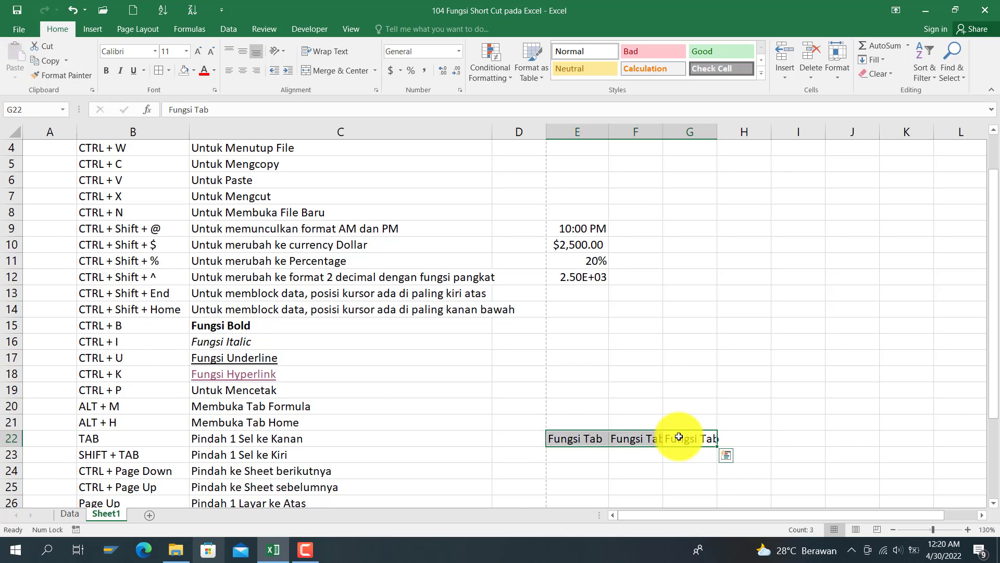
key("Right")
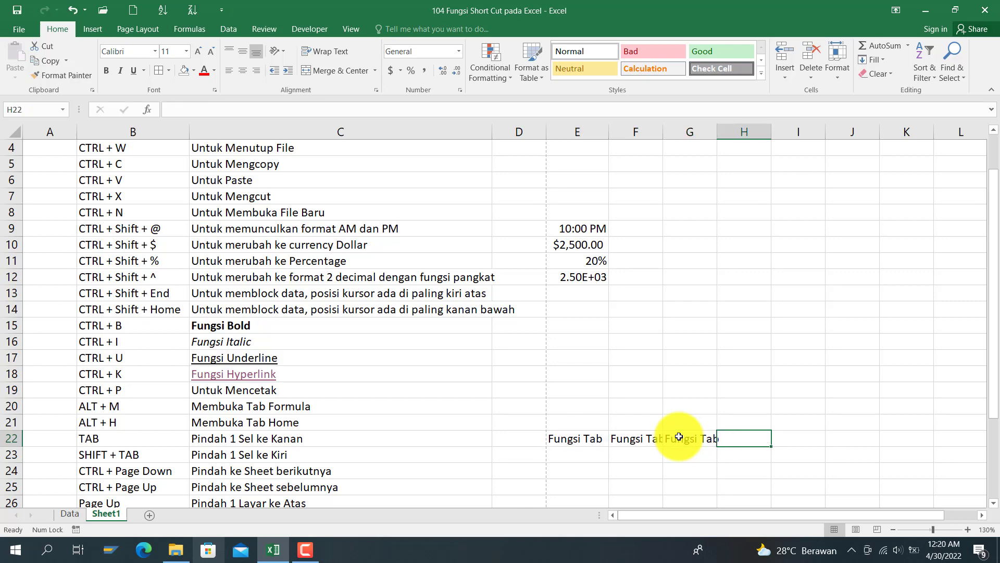
Move left one cell at a time from H22 to B22, as described in row 23
key("shift+Tab")
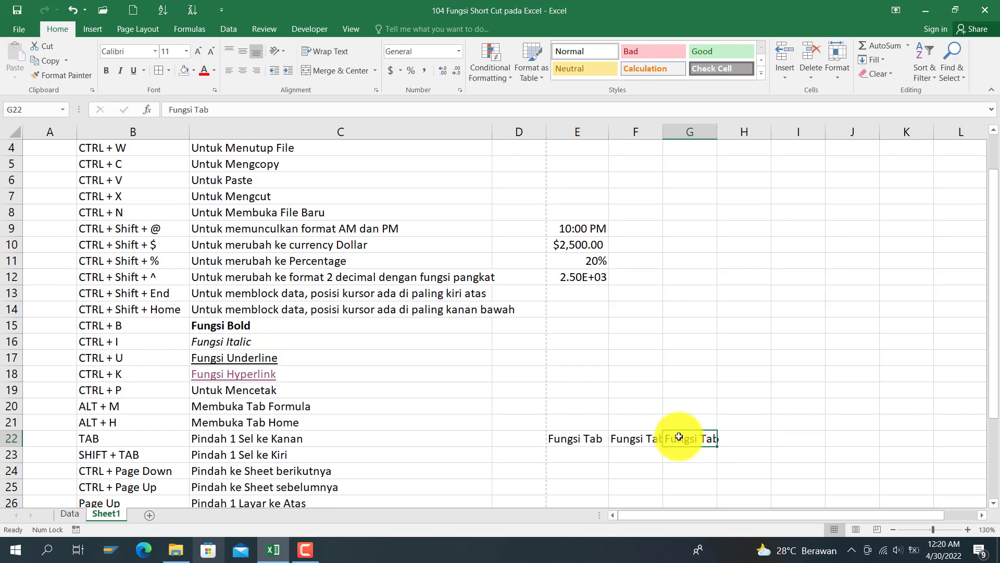
key("shift+Tab")
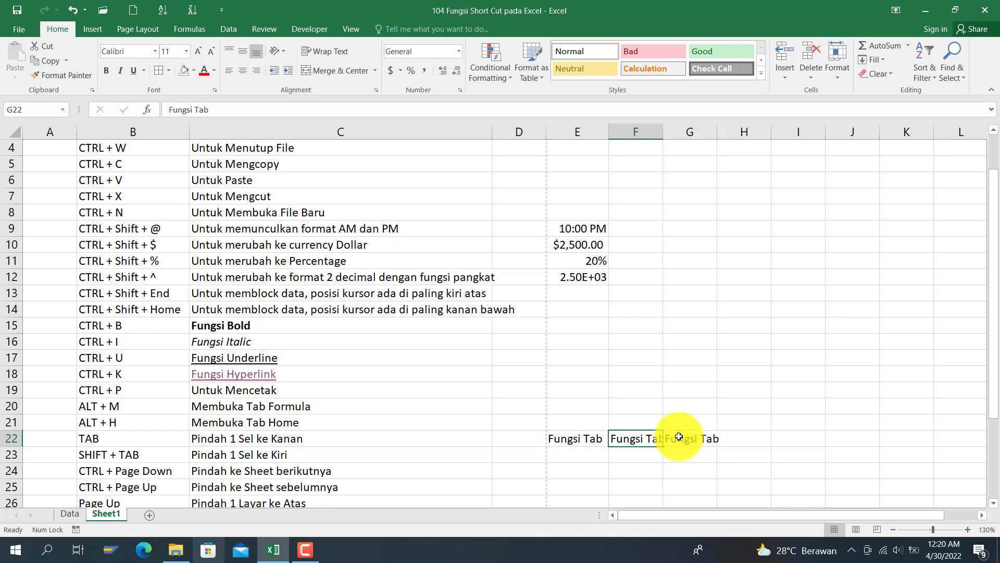
key("shift+Tab")
key("shift+Tab")
key("shift+Tab")
key("shift+Tab")
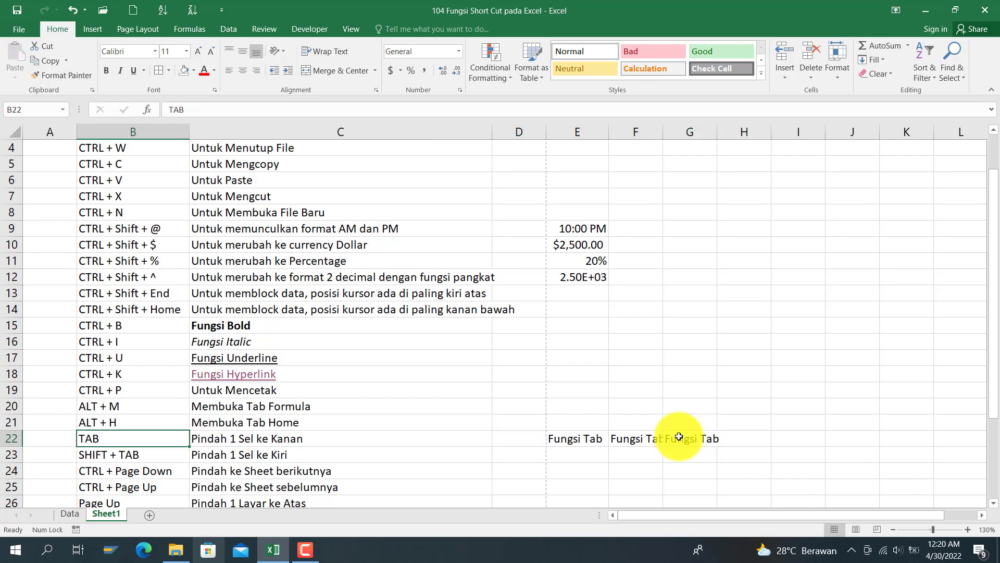
From E25, switch to the preceding Data sheet and return to Sheet1, as described in rows 24 and 25
key("Tab")
key("Tab")
key("Tab")
key("Down")
key("Down")
key("Down")
key("Down")
key("Down")
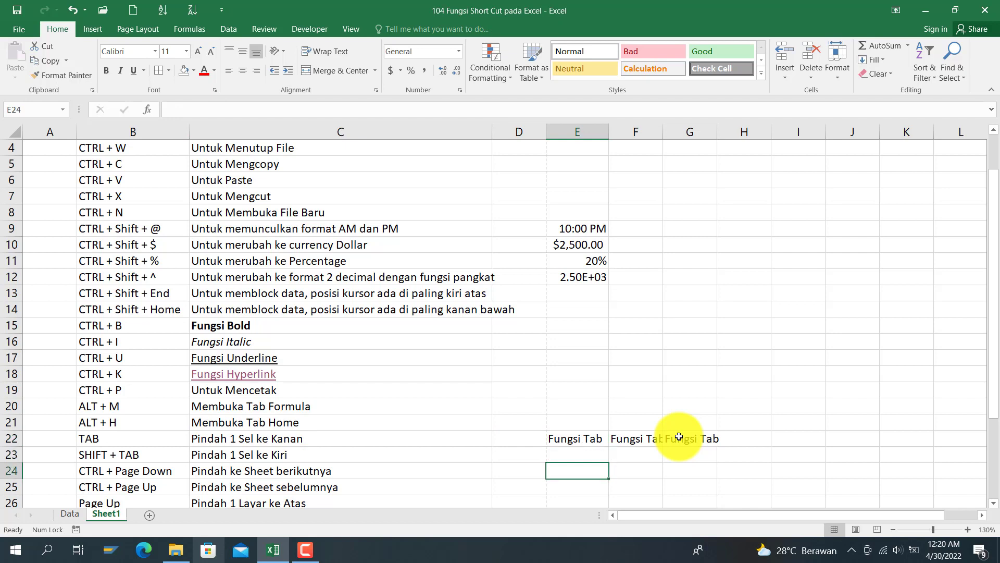
key("Down")
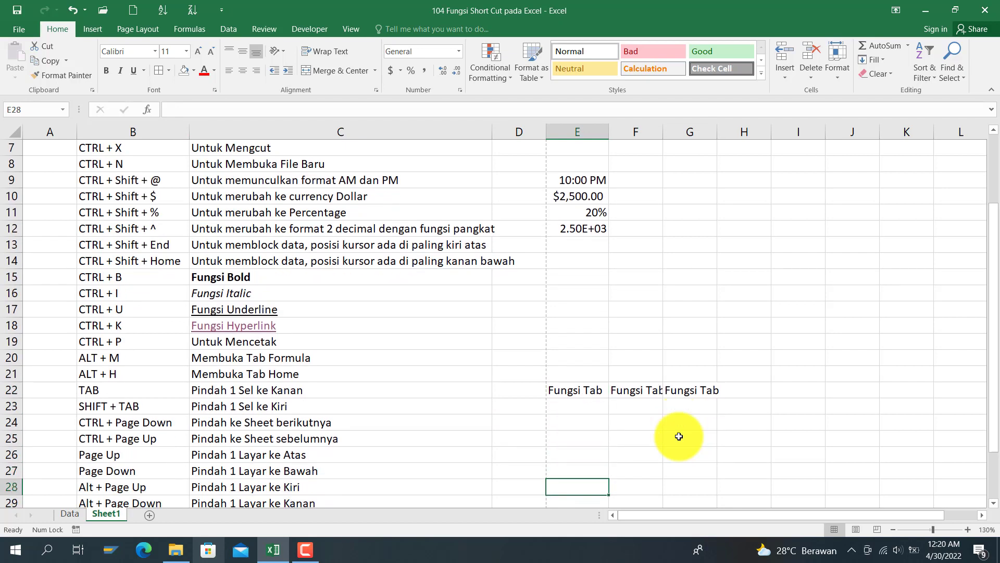
key("Up")
key("Up")
key("Up")
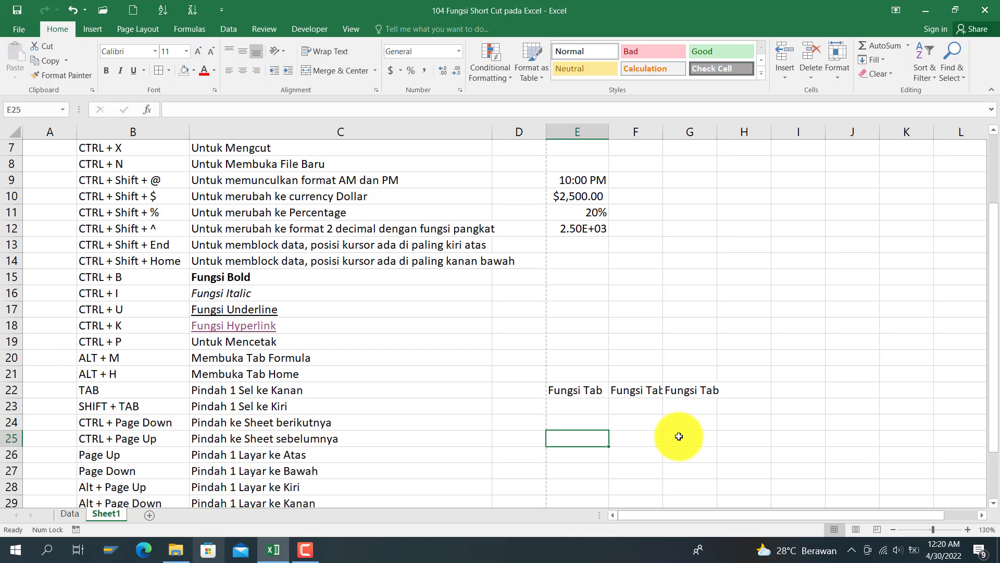
key("ctrl+Page_Up")
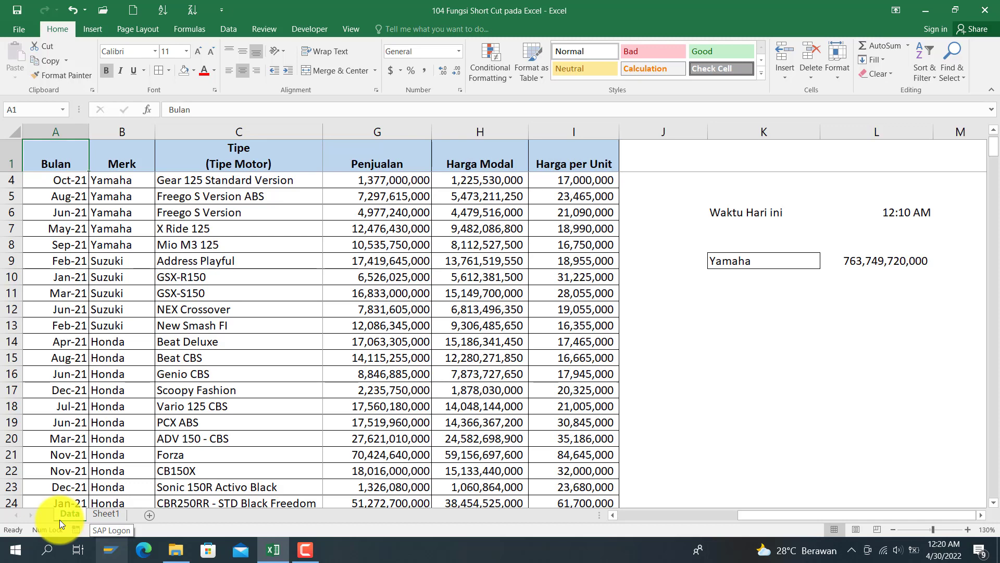
key("ctrl+Page_Down")
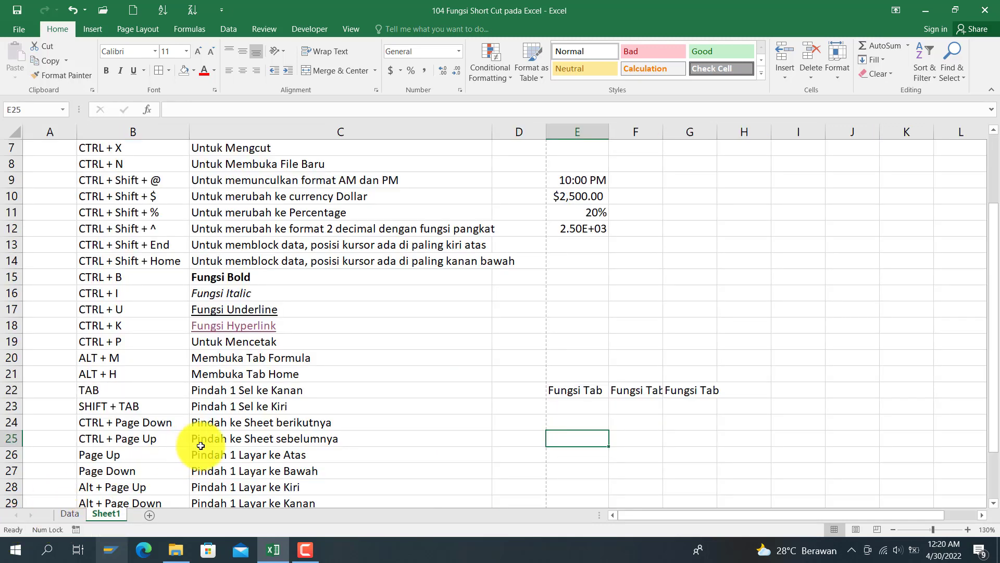
left_click(205, 426)
left_click(207, 439)
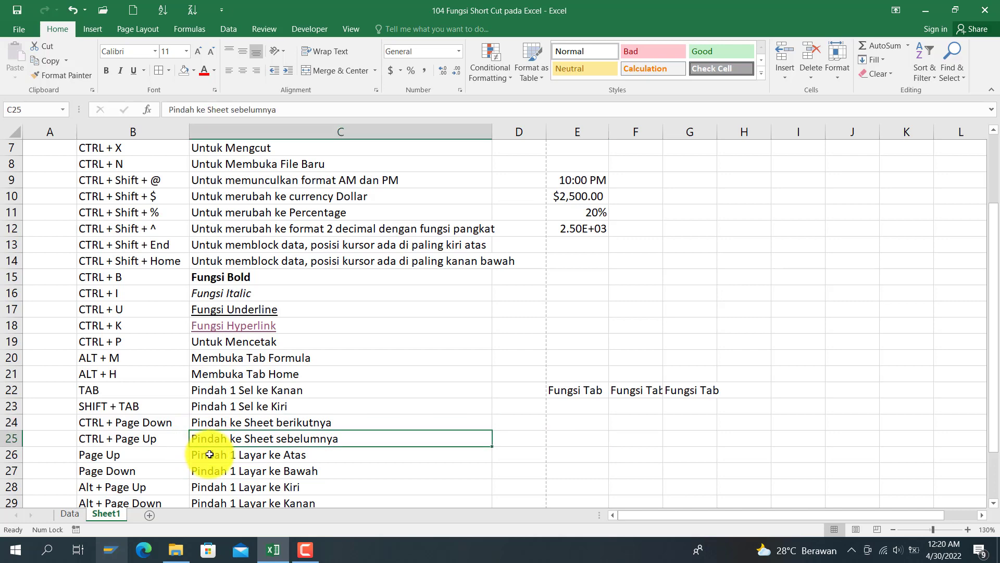
From C26, move one screen up and one screen back down, as described in rows 26 and 27
left_click(210, 454)
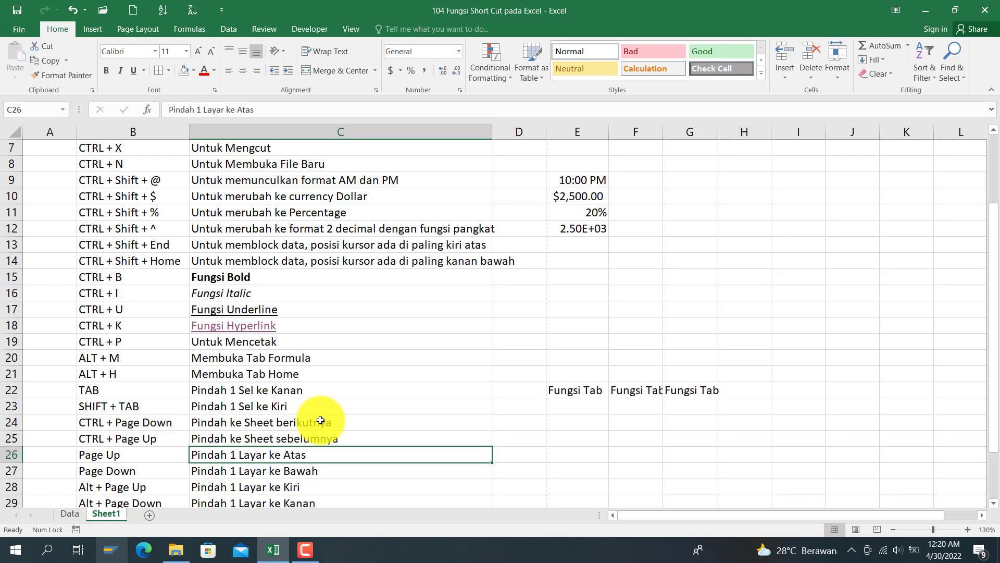
key("Page_Up")
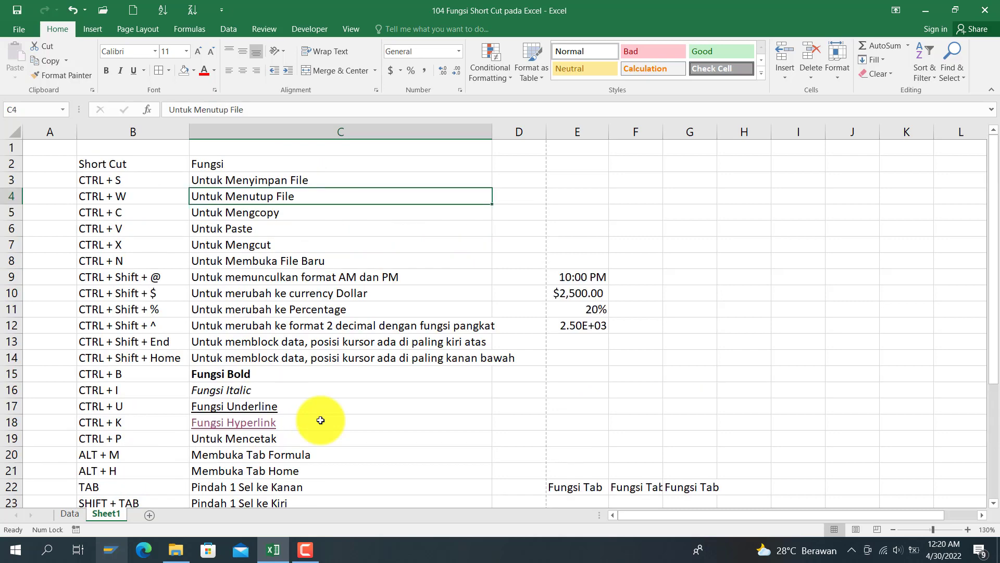
key("Page_Down")
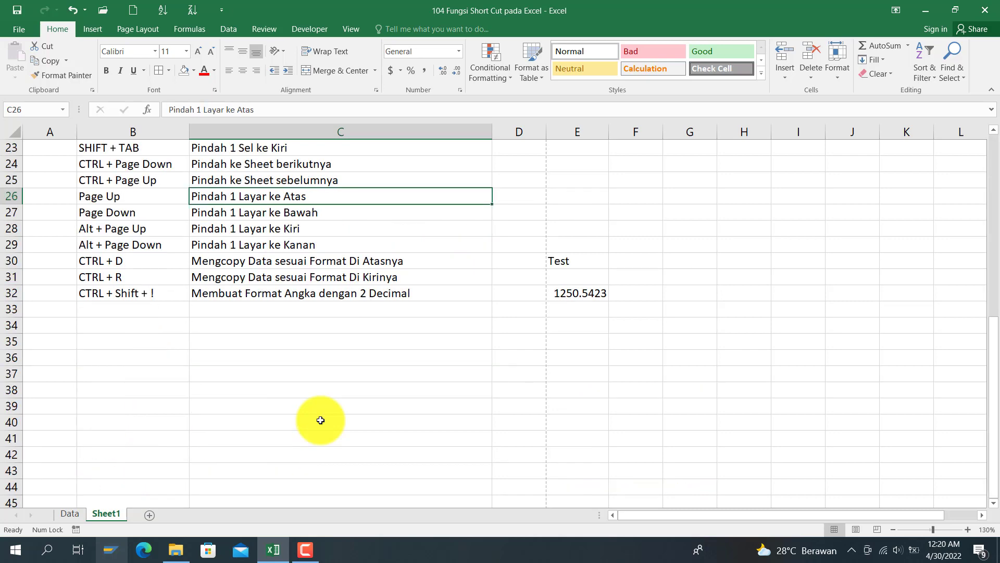
scroll(320, 420, "up", 1)
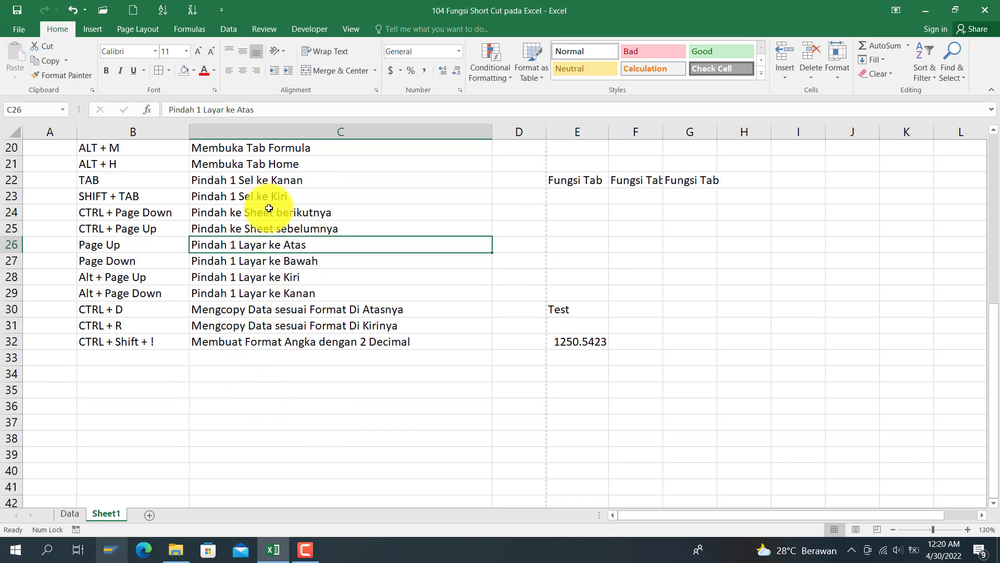
From C28, move two screens to the right and two screens back to the left, as described in rows 28 and 29
left_click(255, 276)
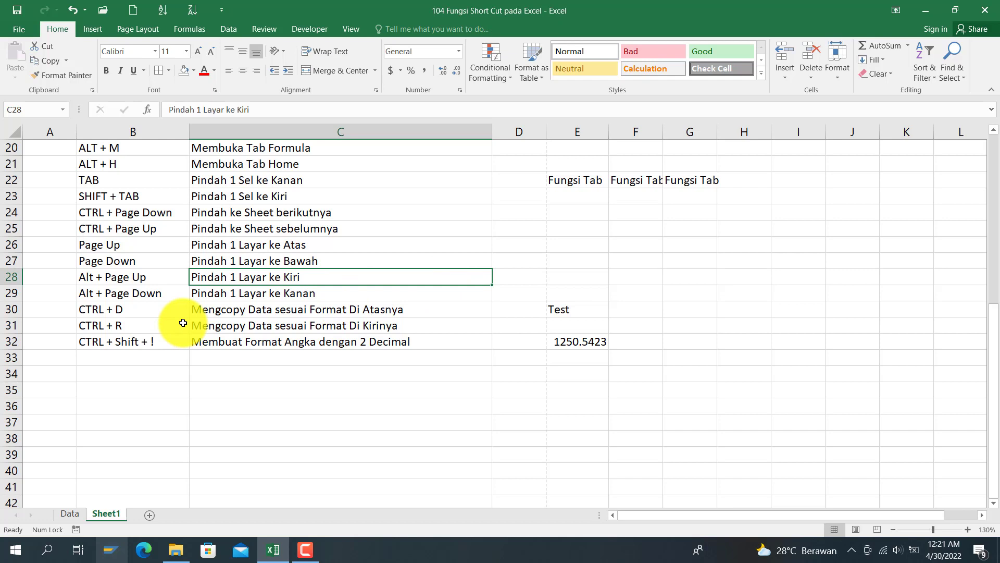
key("alt")
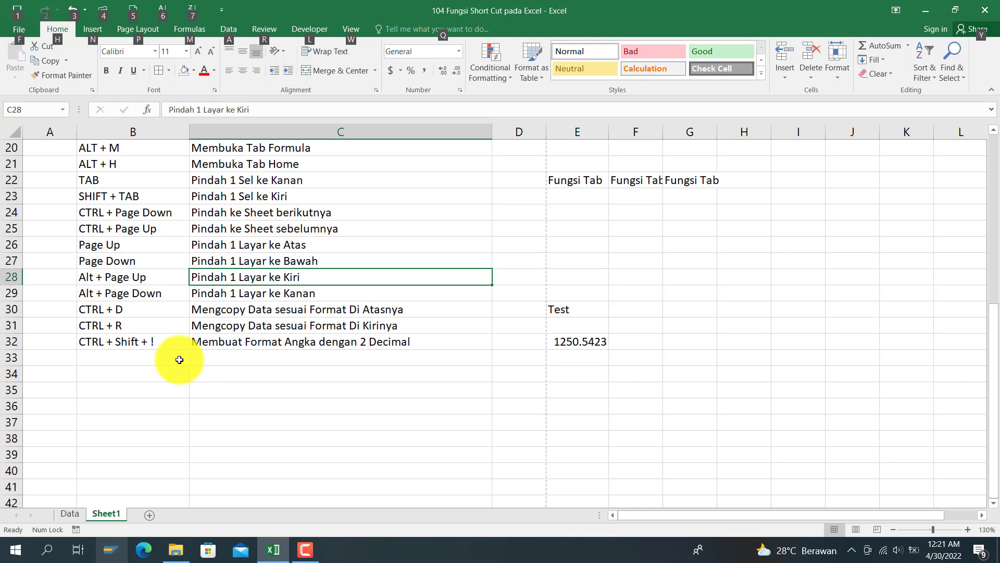
key("alt+Page_Down")
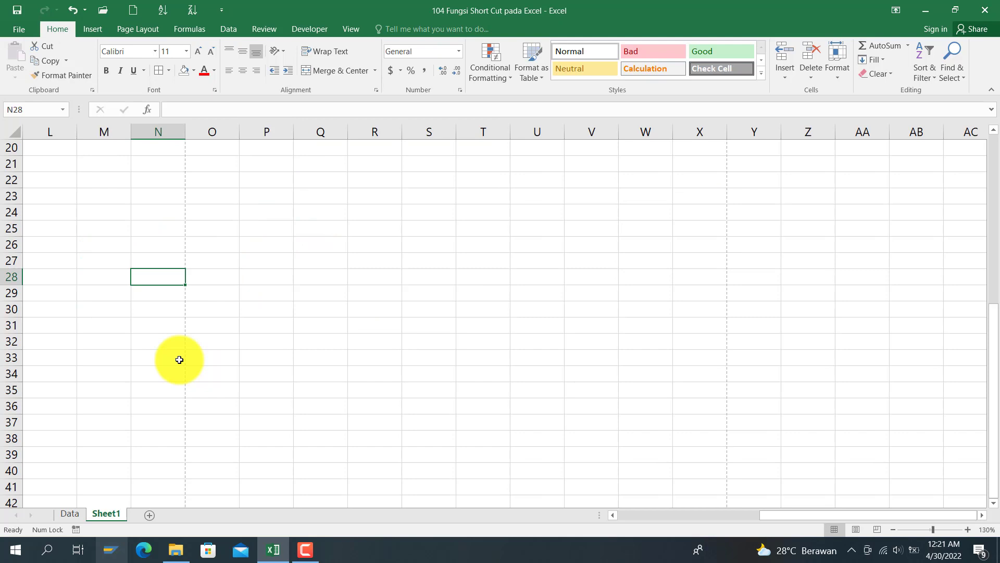
key("alt+Page_Down")
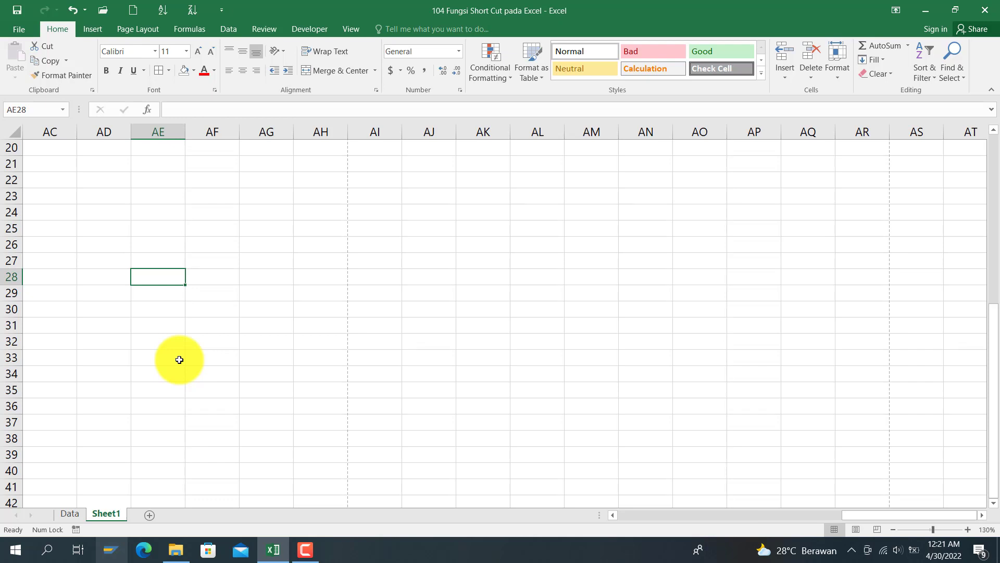
key("alt")
key("alt+Page_Up")
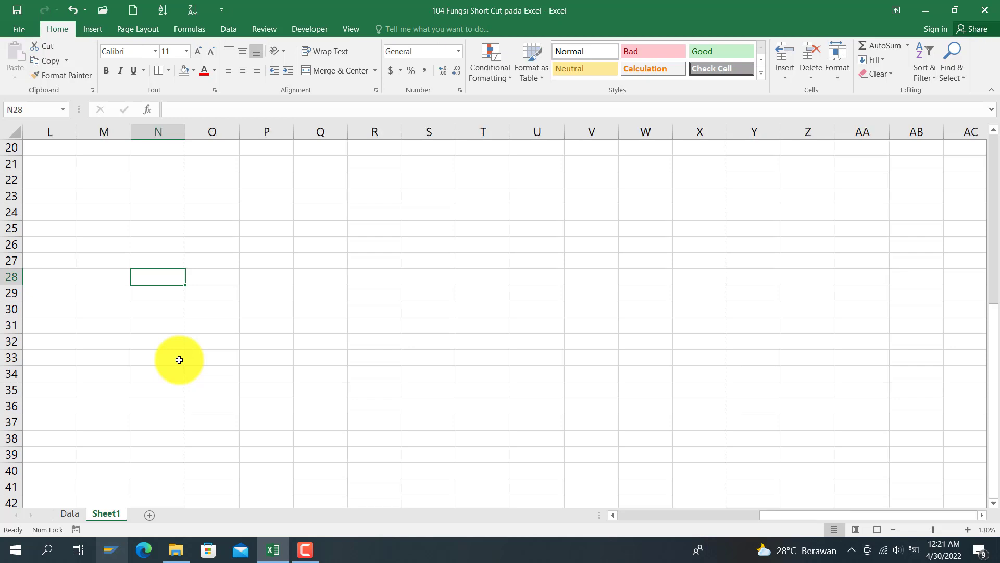
key("alt+Page_Up")
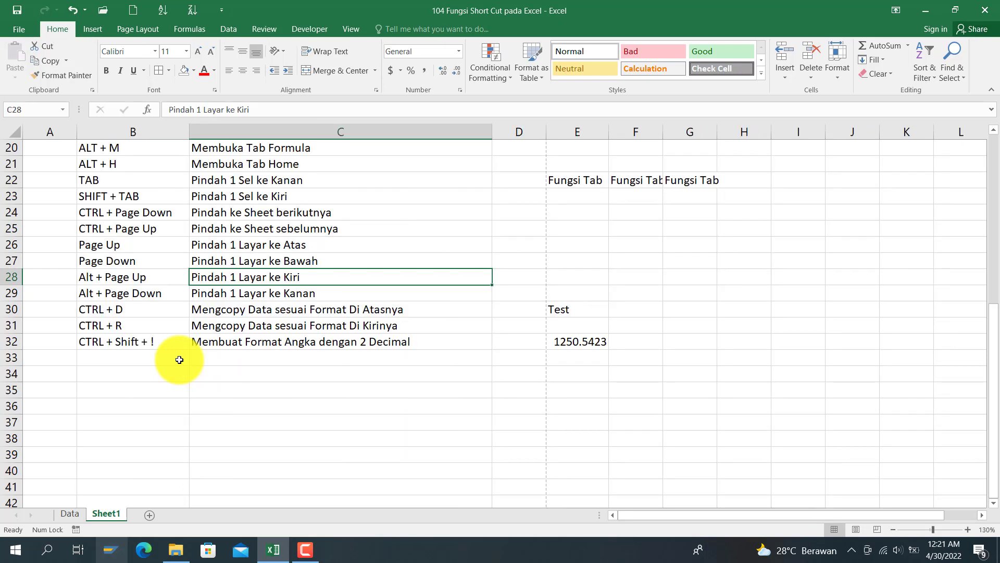
Fill cell E31 with the contents and format of the cell above it, as described in row 30
left_click(246, 312)
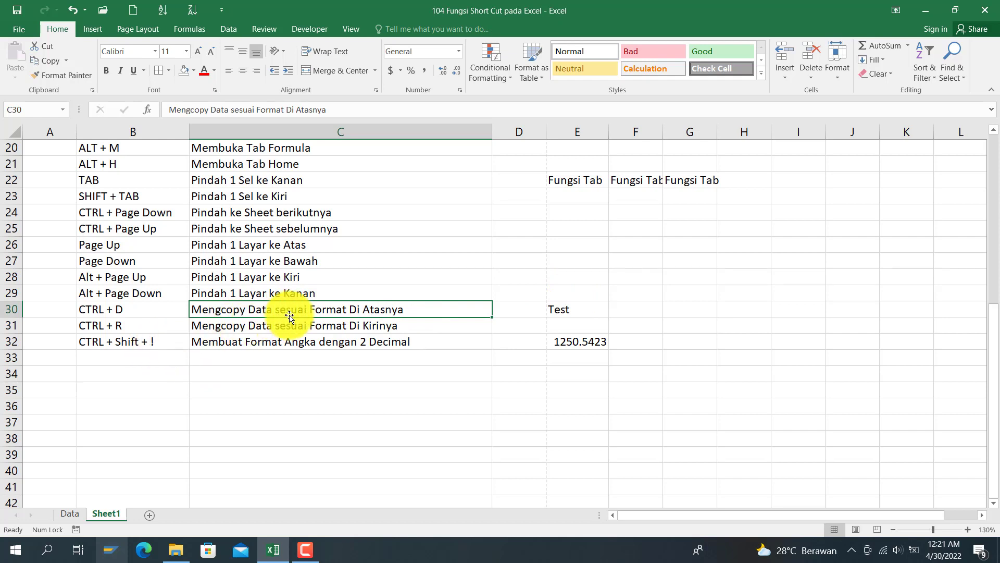
left_click(587, 323)
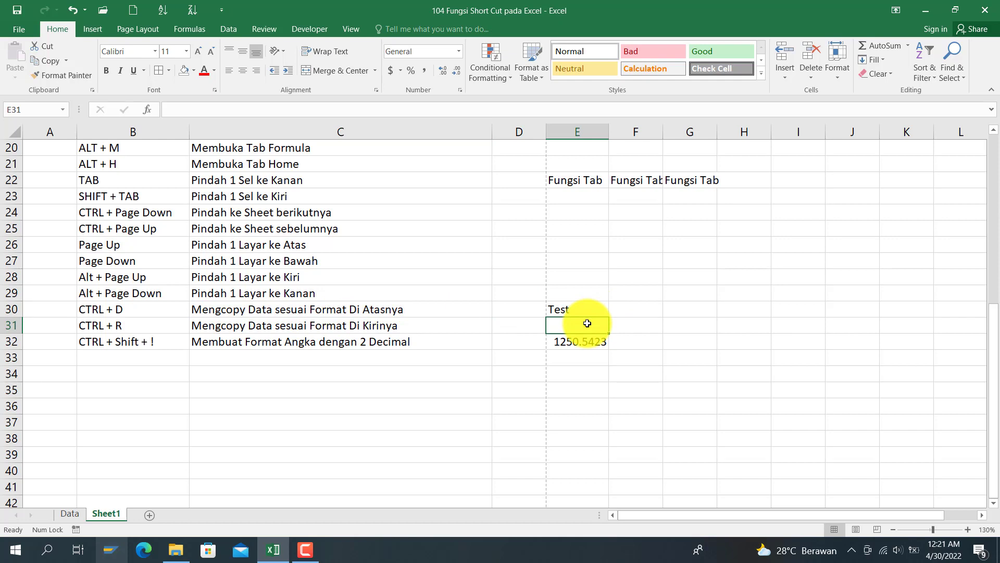
key("ctrl+d")
Fill cell F31 with the contents and format of its left neighbour E31, as described in row 31
key("Left")
key("Left")
key("Left")
key("Left")
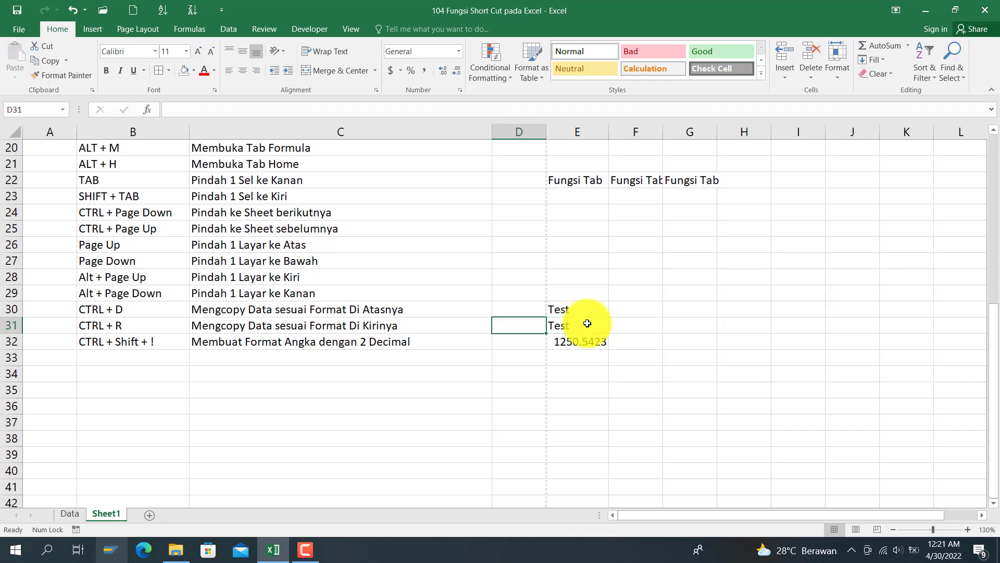
key("Right")
key("Right")
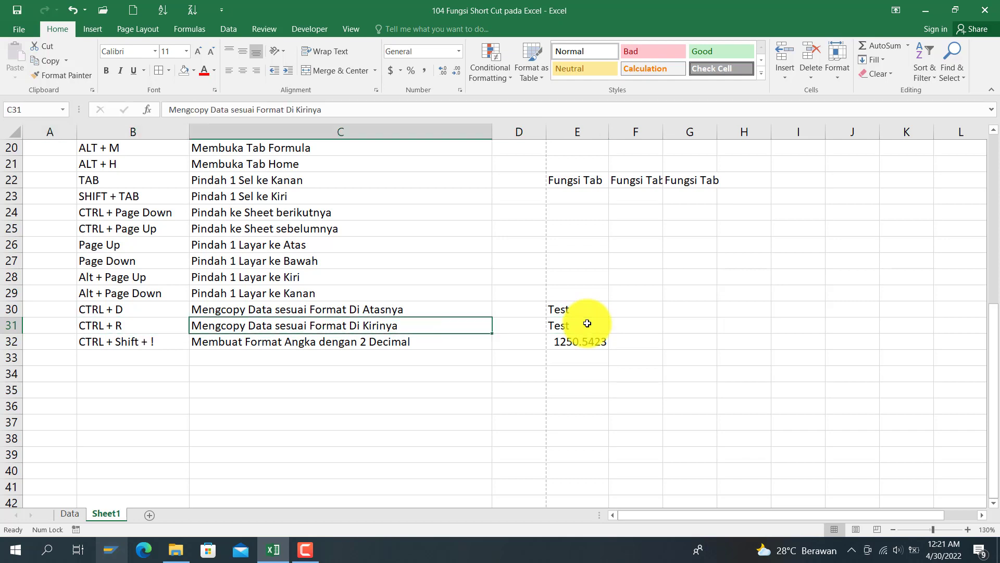
key("Right")
key("Right")
key("Right")
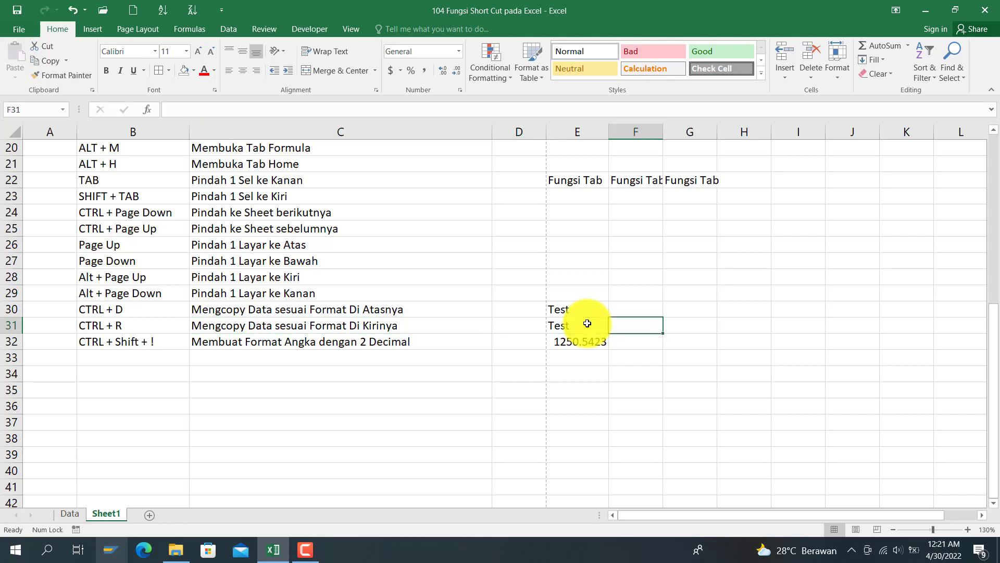
key("ctrl+r")
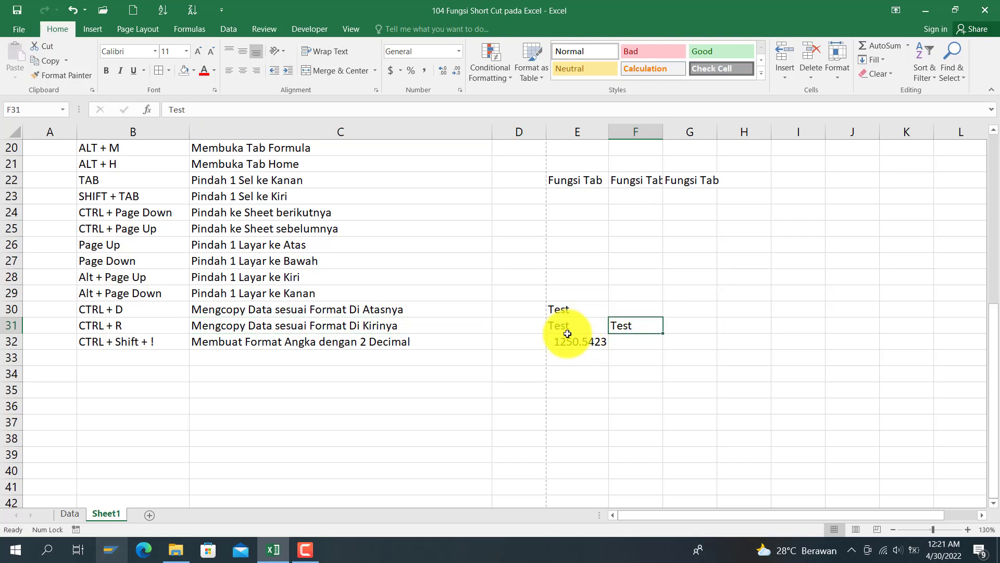
left_click(566, 326)
left_click(637, 325)
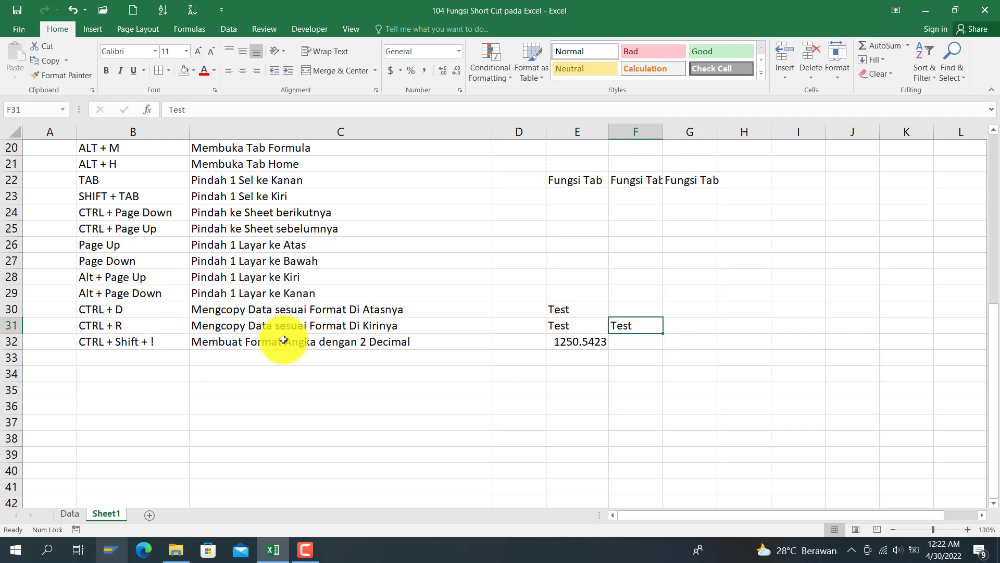
Apply the two-decimal number format to the value in cell E32, as described in row 32
left_click(579, 342)
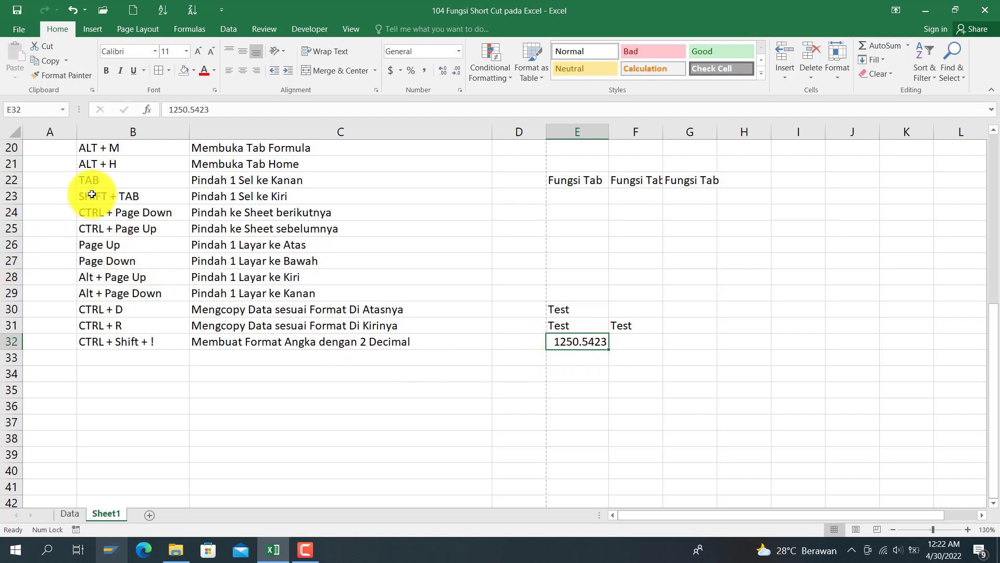
key("ctrl+shift+exclam")
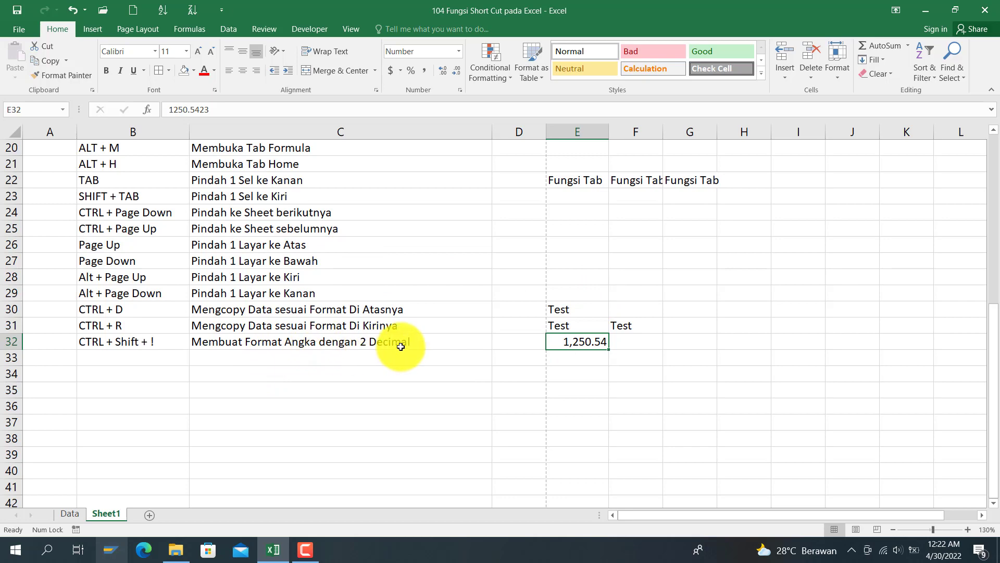
scroll(400, 354, "up", 6)
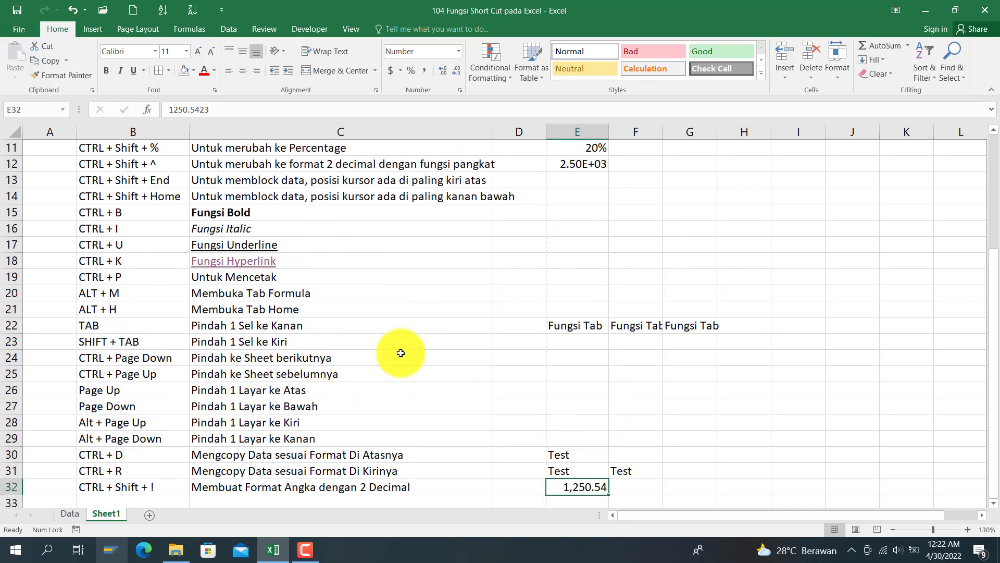